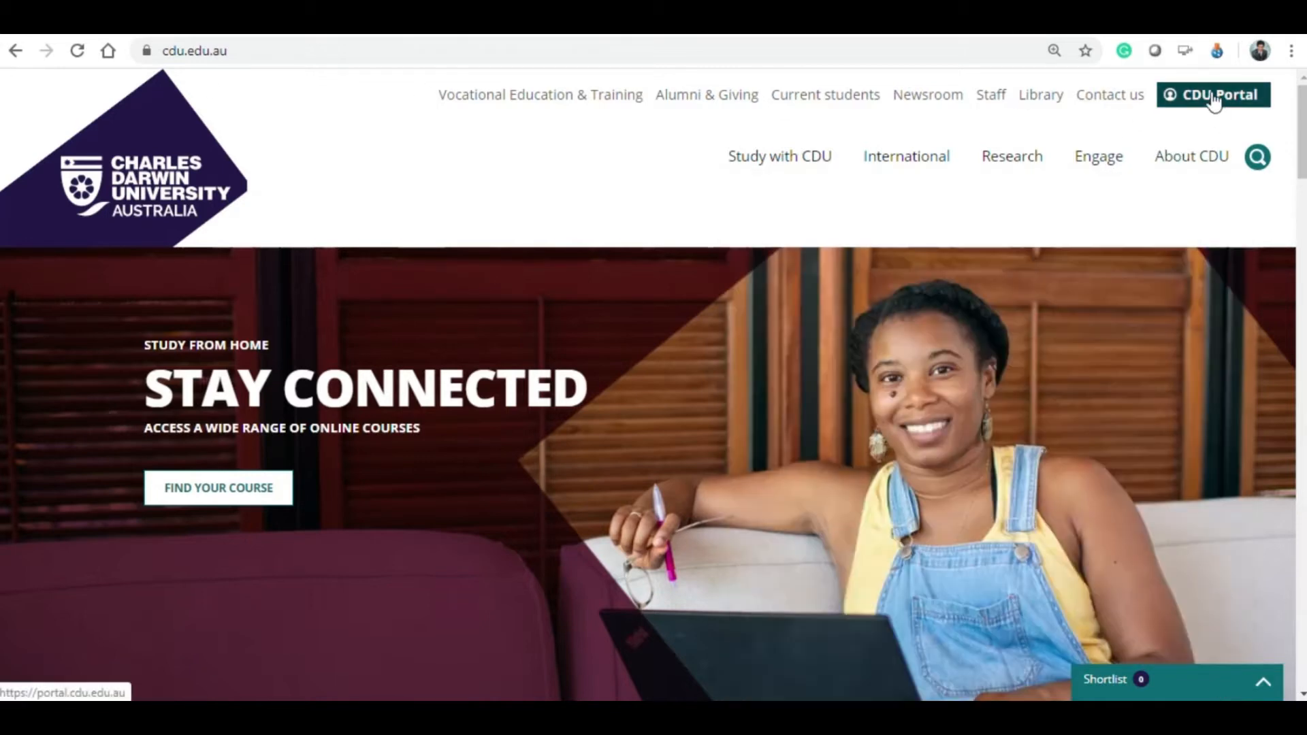
Open the S120 ACT503 CORPORATE ACCOUNTING unit in Learnline through the CDU Portal, searching the units for ACT503.
left_click(1213, 96)
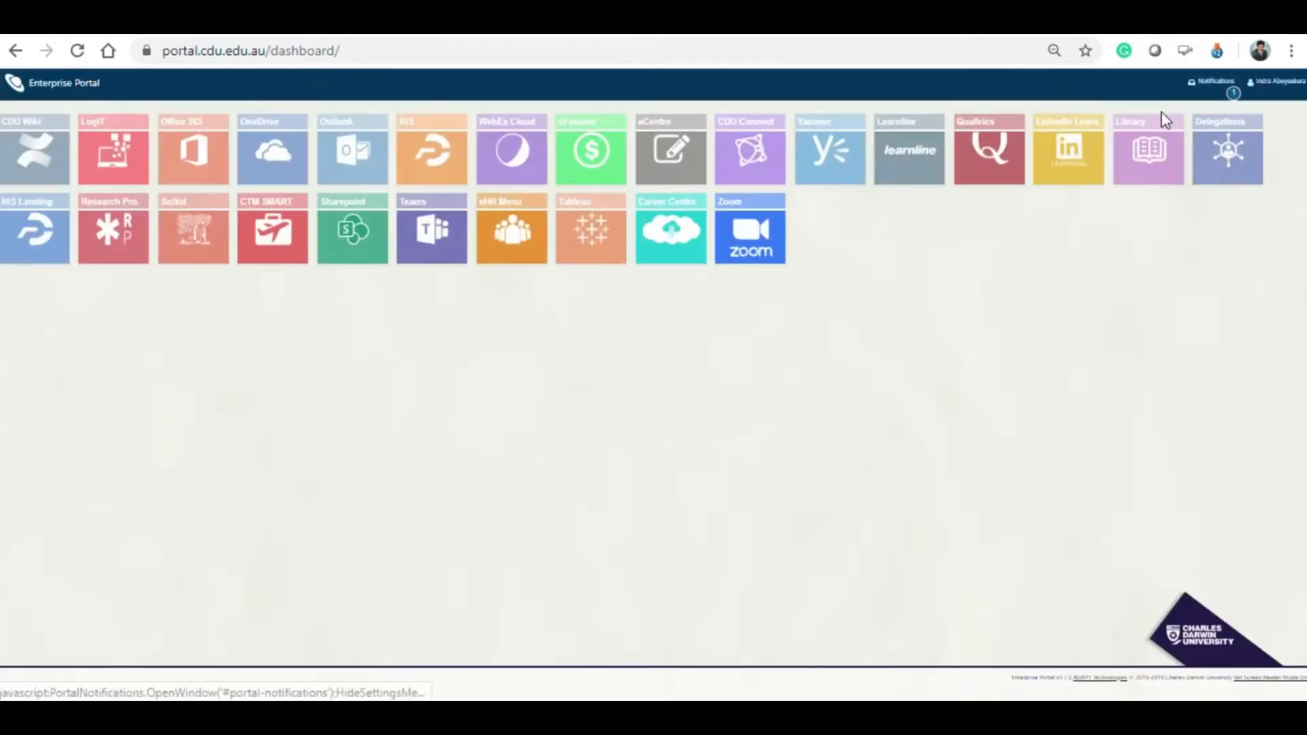
left_click(923, 179)
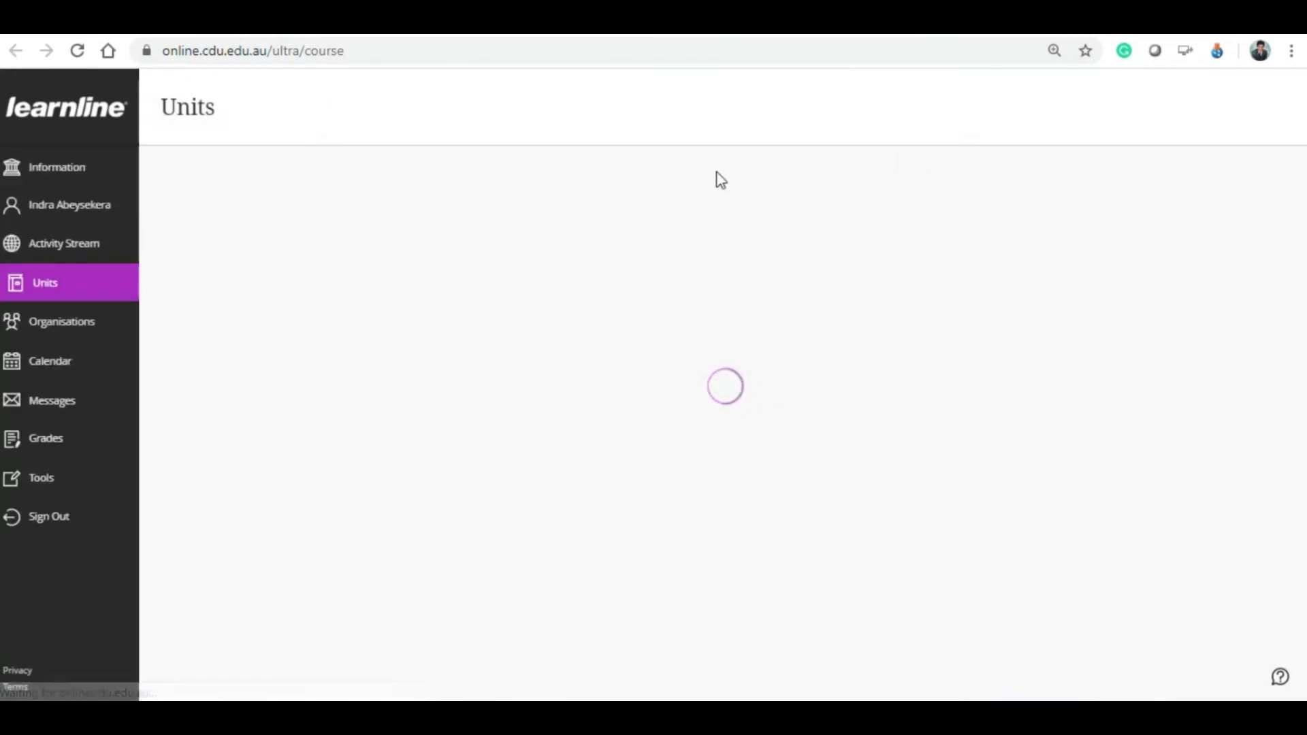
left_click_drag(352, 239, 145, 262)
type("ACT503")
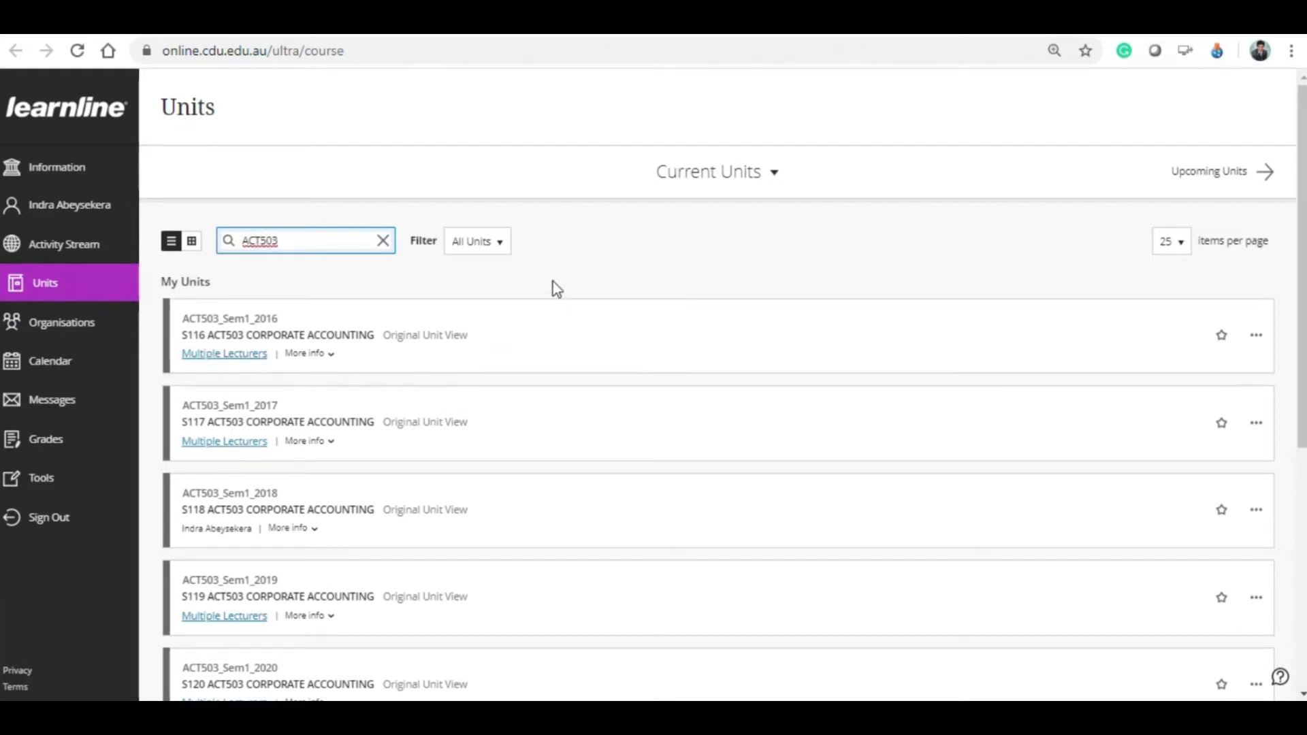
scroll(413, 449, "down", 3)
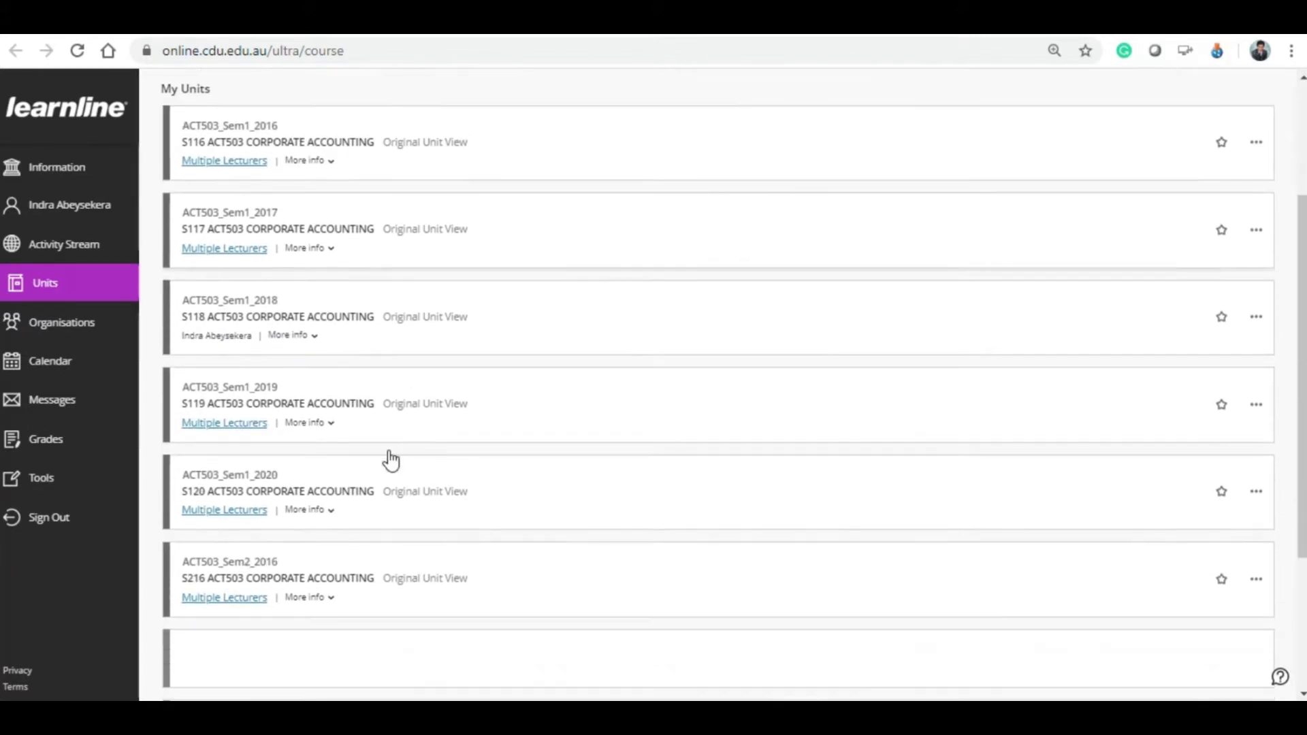
left_click(245, 500)
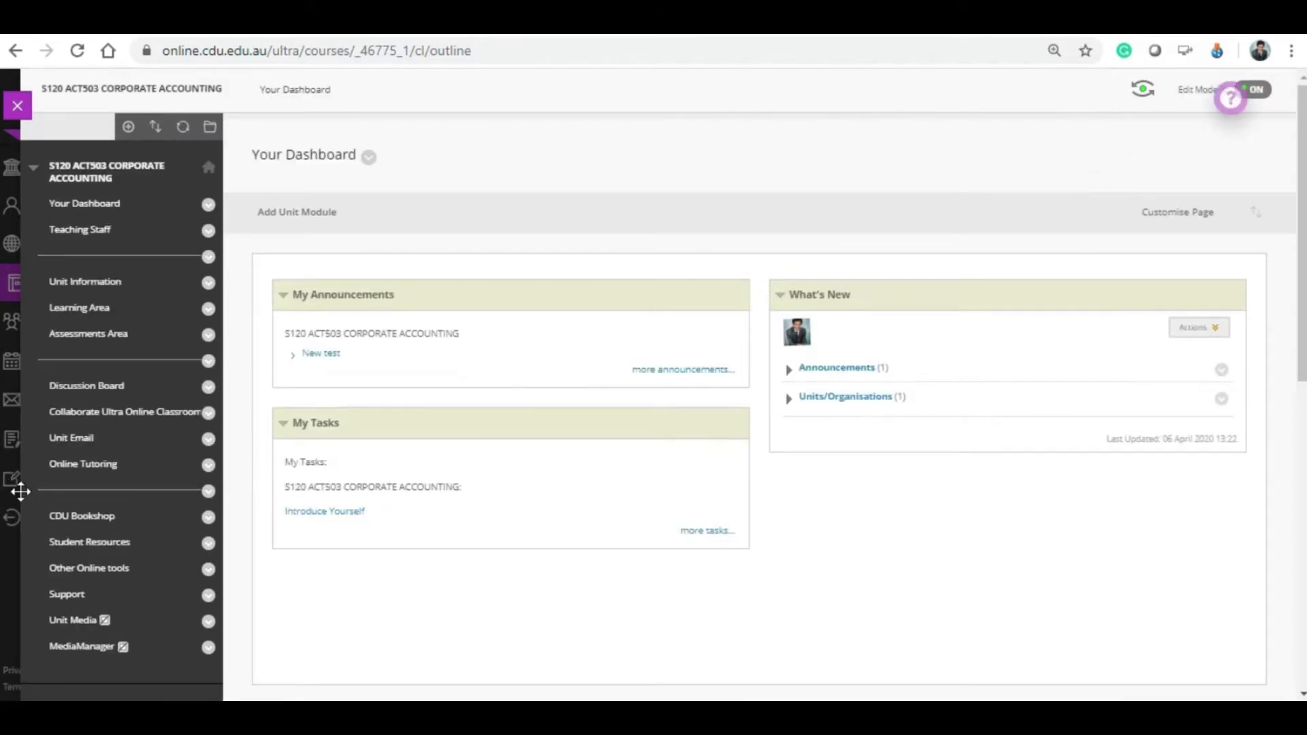
Open the unit's question Pools from Tests, Surveys and Pools in the Unit Tools.
scroll(68, 470, "down", 3)
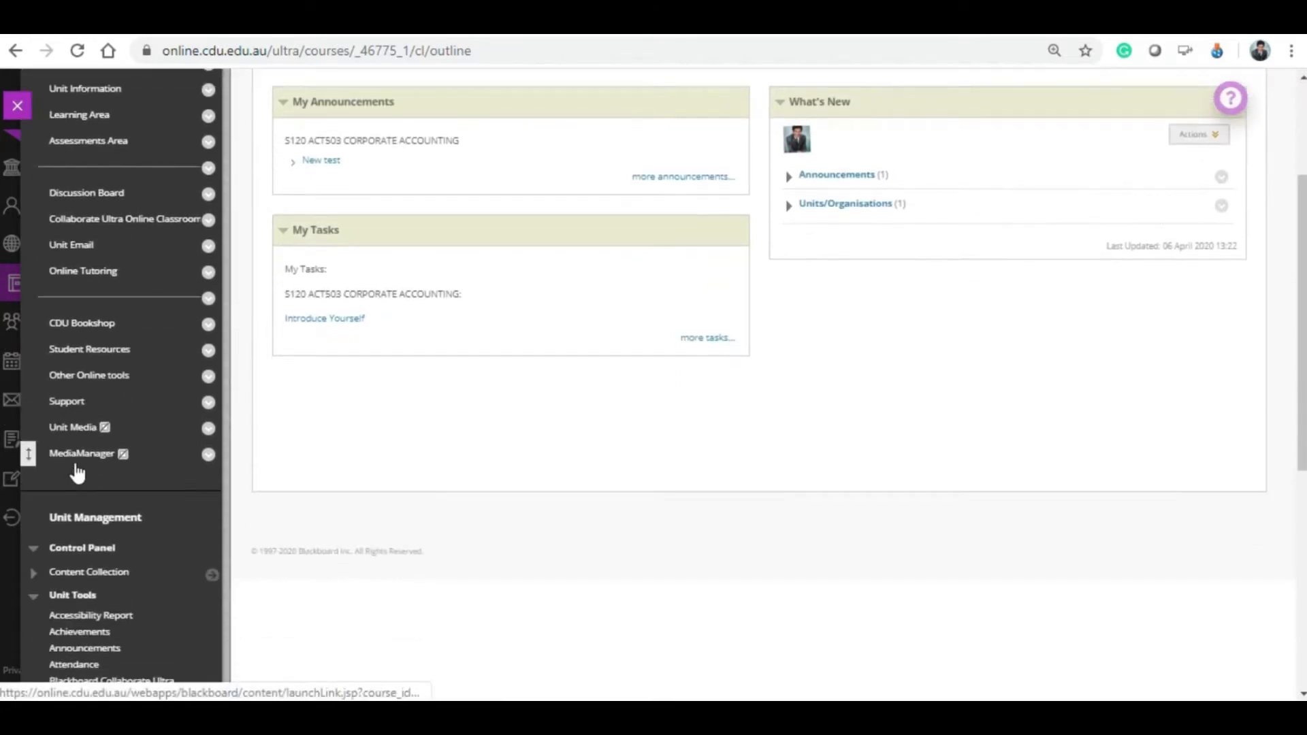
scroll(77, 473, "down", 2)
left_click(50, 500)
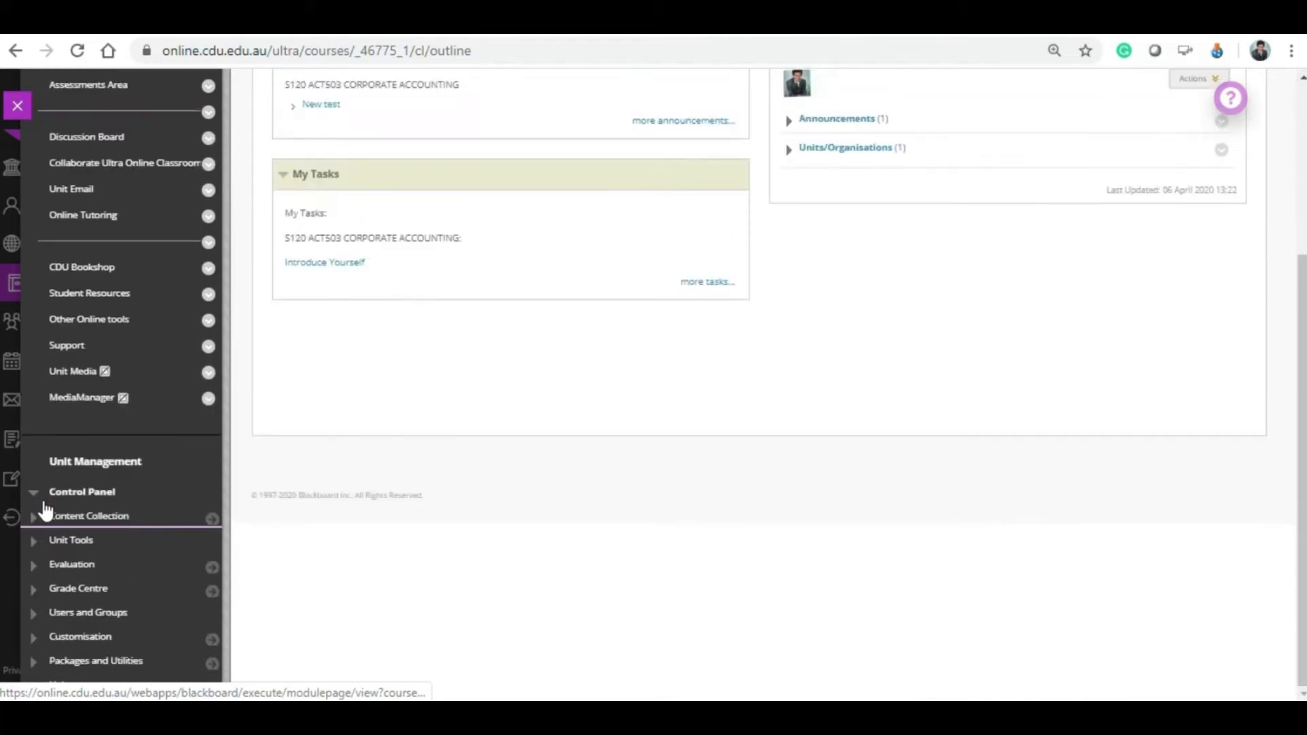
left_click(36, 542)
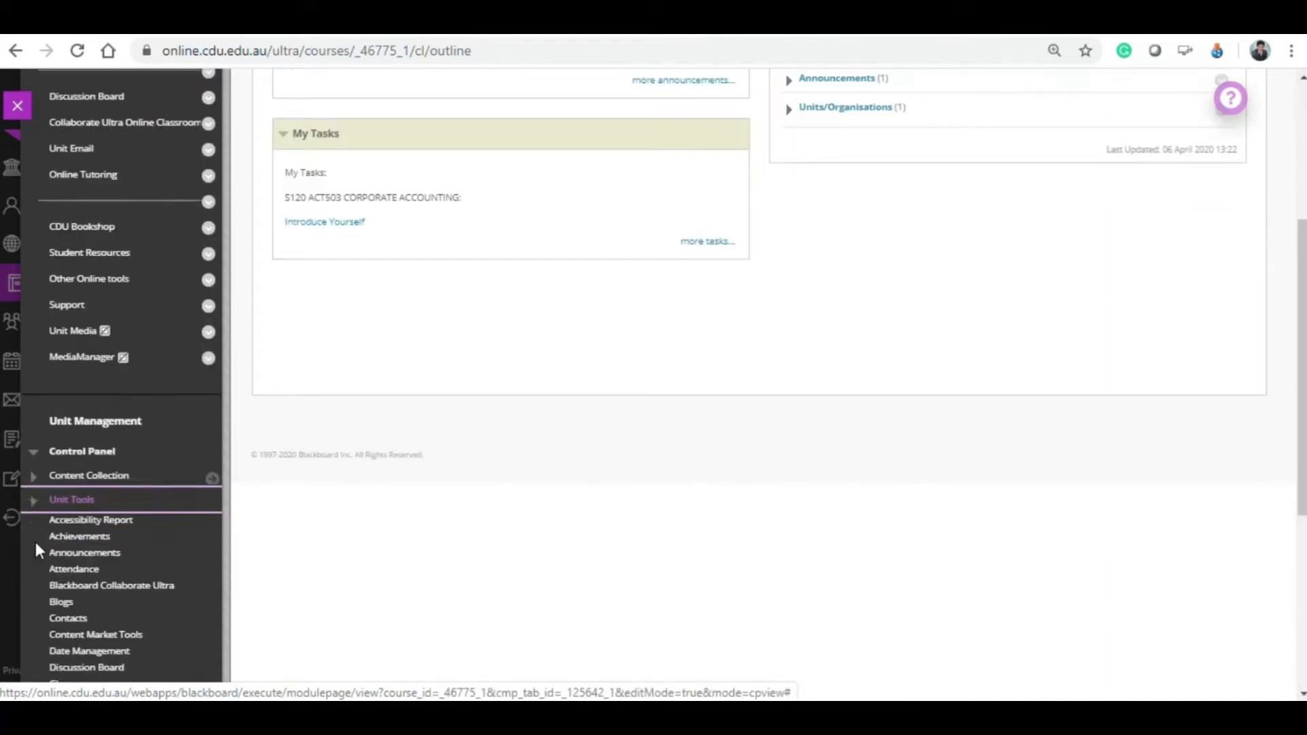
scroll(252, 507, "down", 1)
scroll(265, 503, "down", 1)
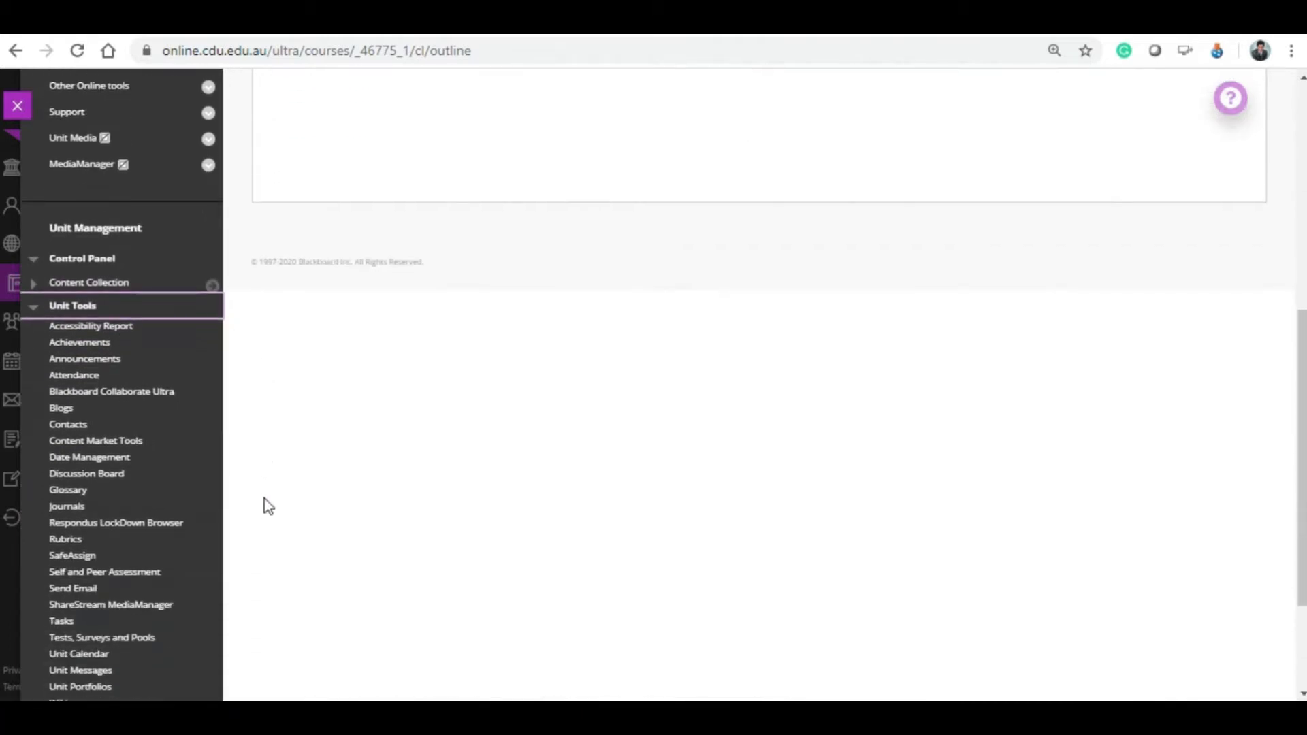
scroll(264, 503, "down", 1)
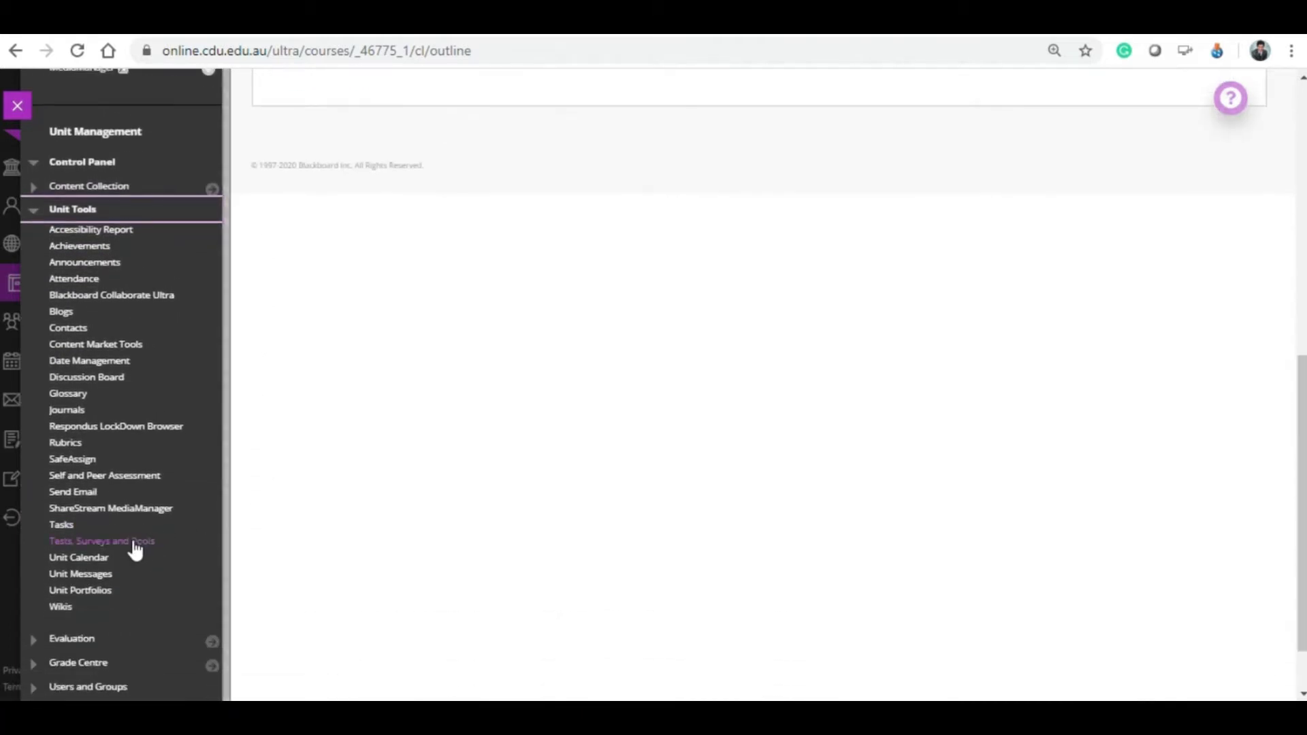
left_click(128, 553)
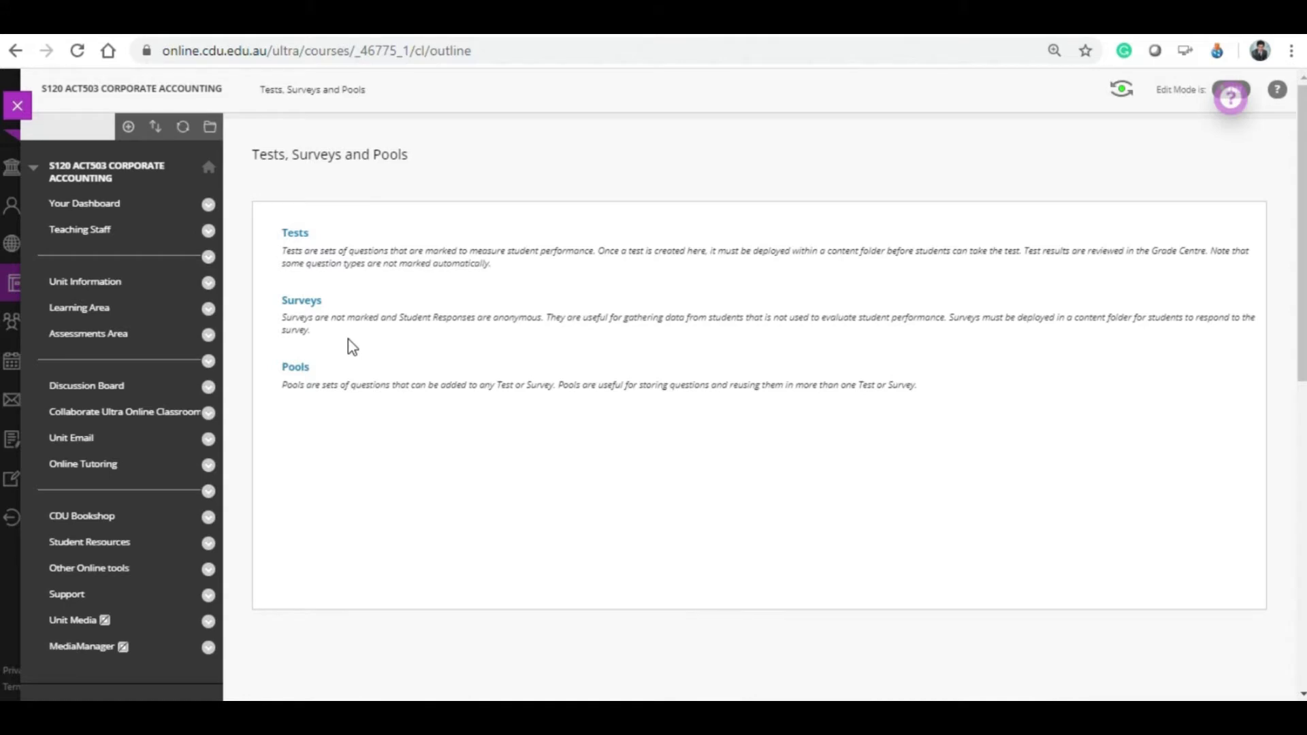
left_click(295, 368)
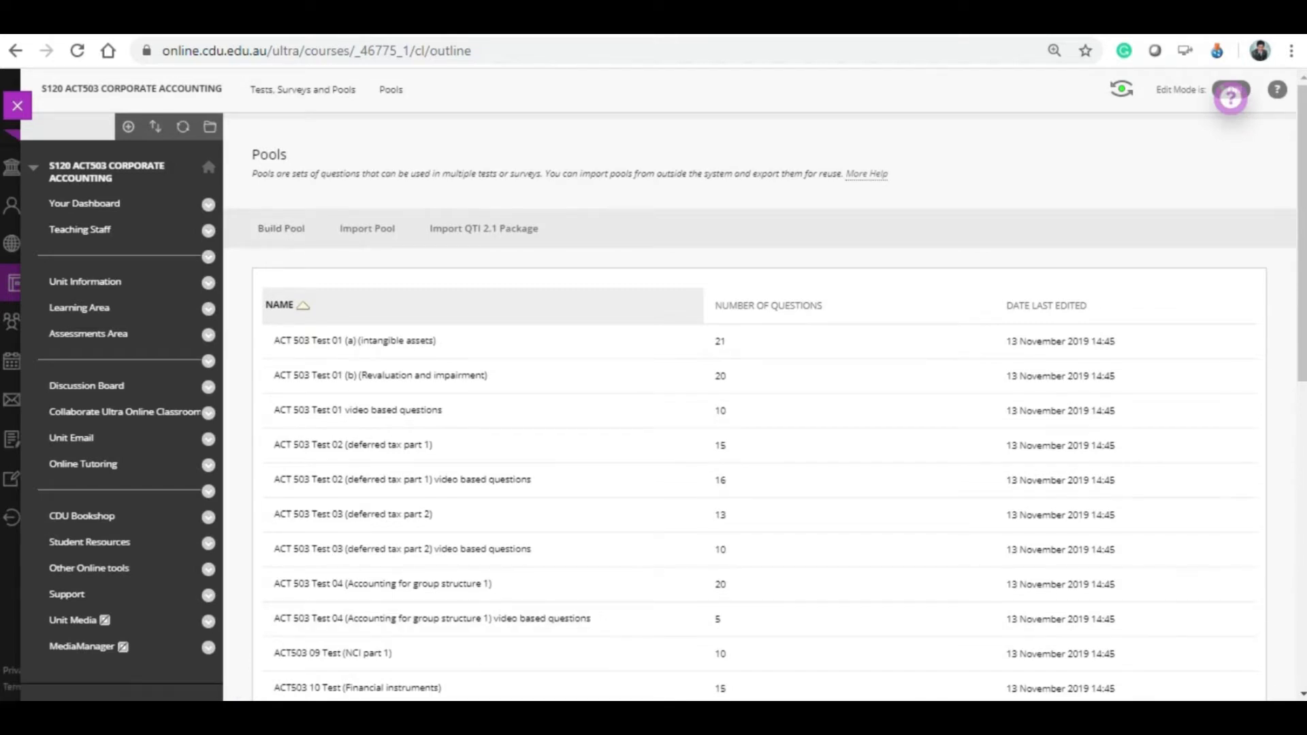
Switch to the Word question document and review the 4-mark lease term questions on its first page.
left_click(503, 630)
scroll(467, 516, "up", 3)
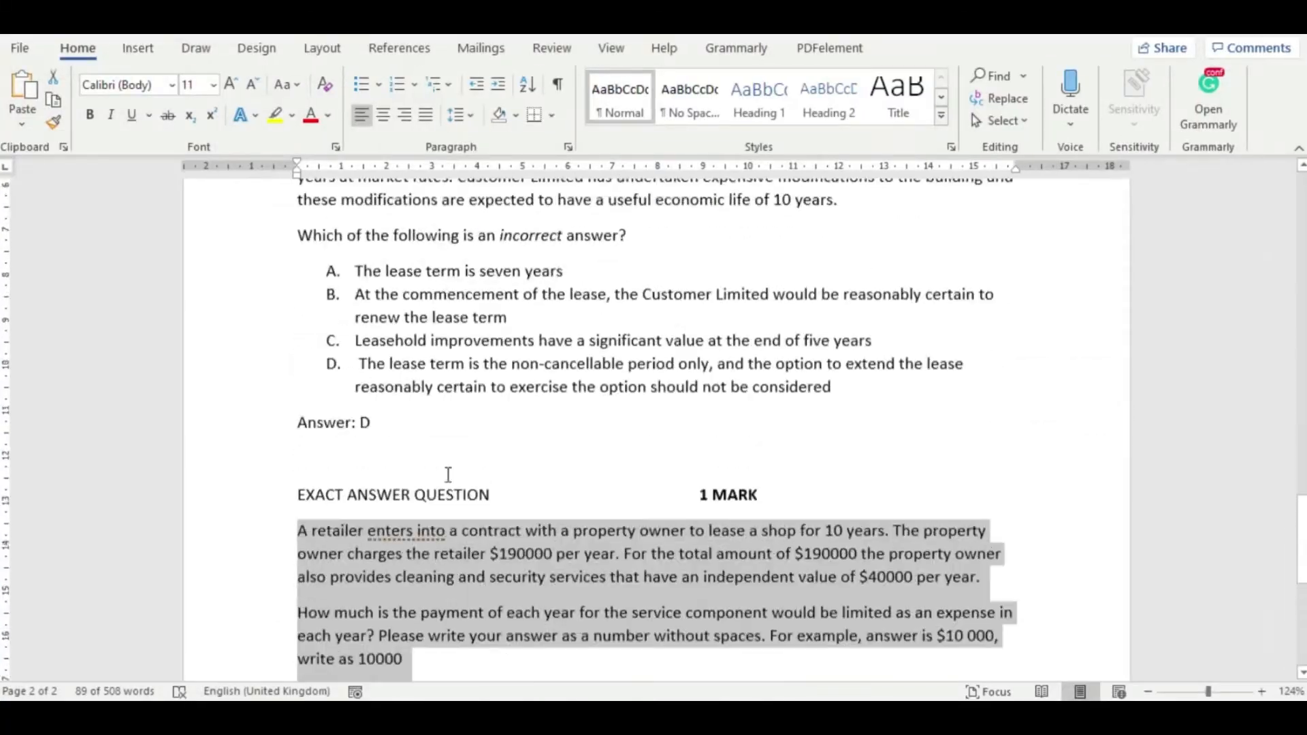
scroll(456, 442, "up", 20)
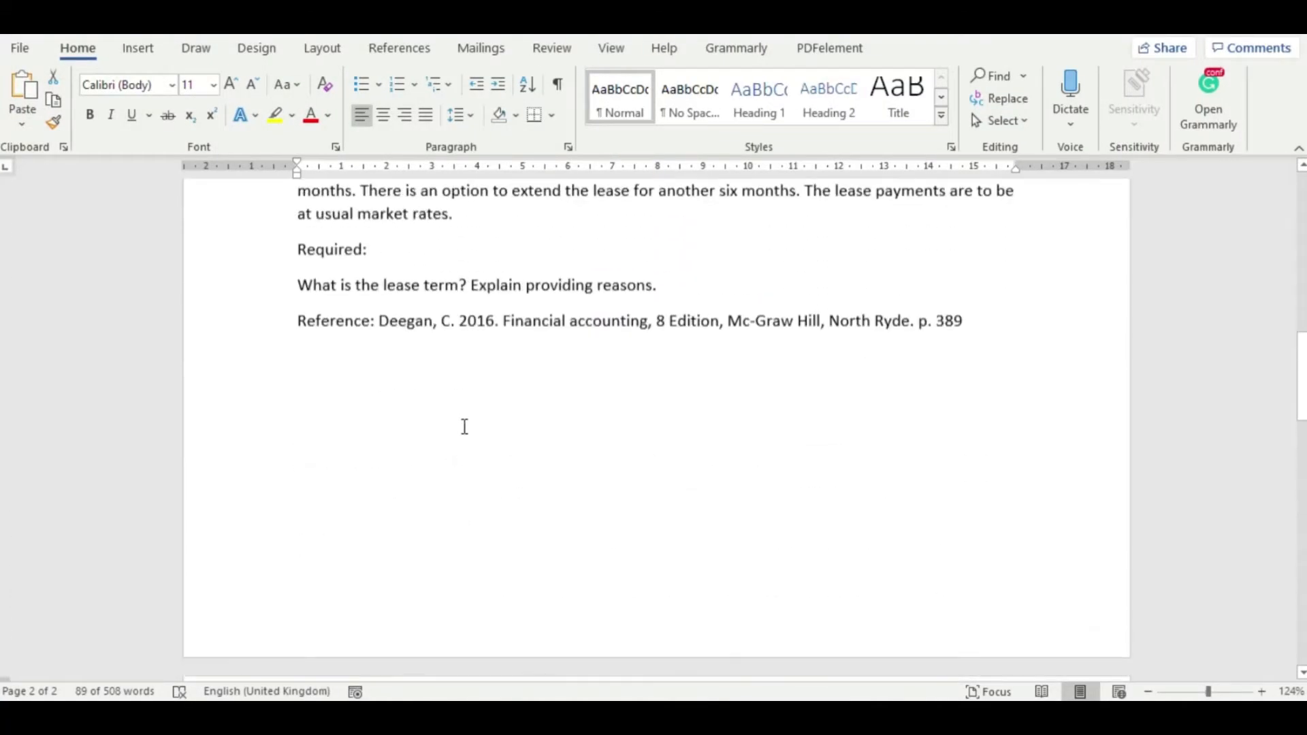
scroll(464, 426, "up", 8)
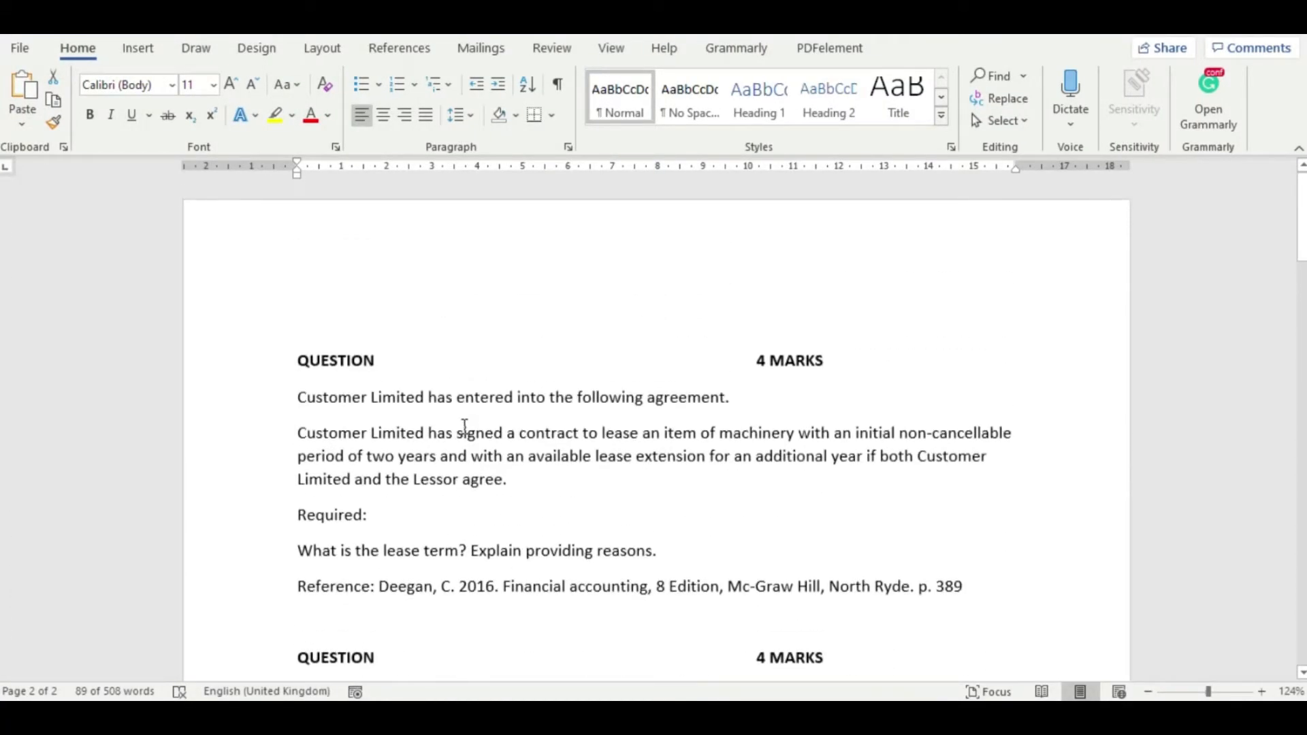
left_click(498, 327)
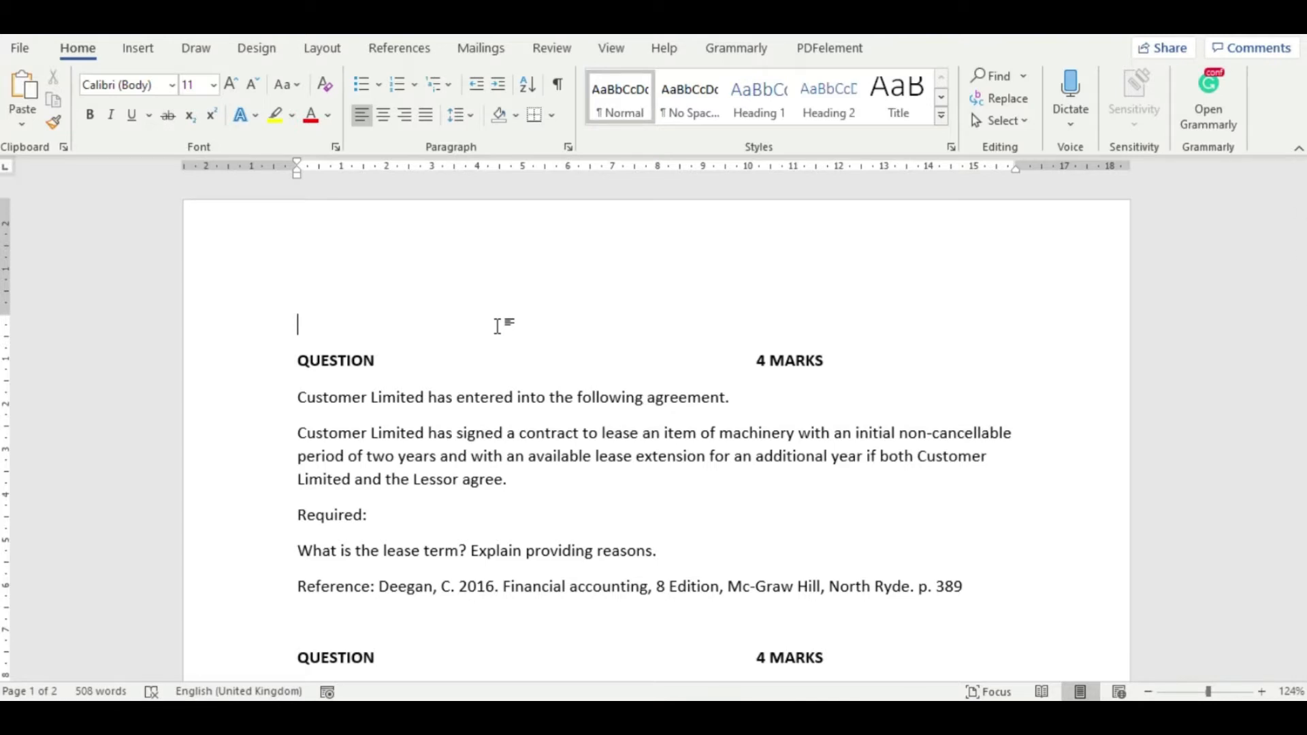
scroll(498, 325, "down", 5)
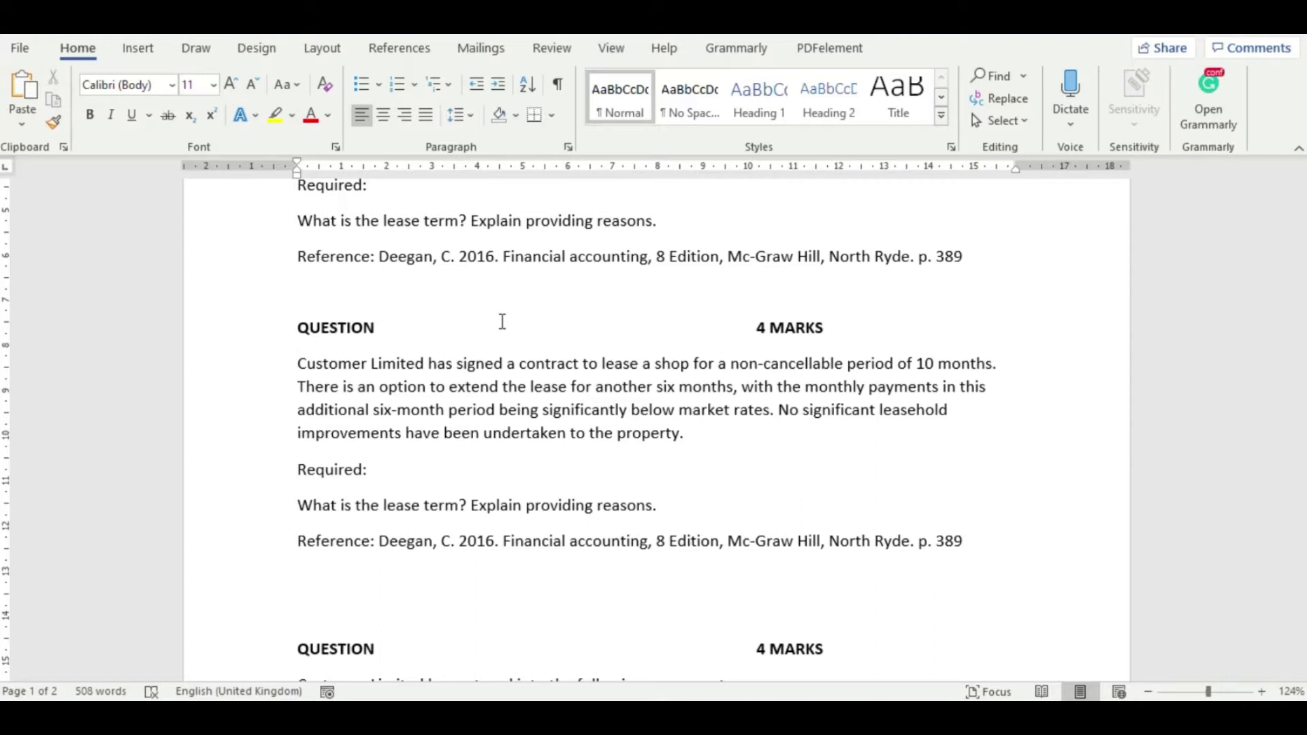
scroll(502, 321, "up", 2)
scroll(503, 321, "down", 2)
scroll(502, 322, "down", 7)
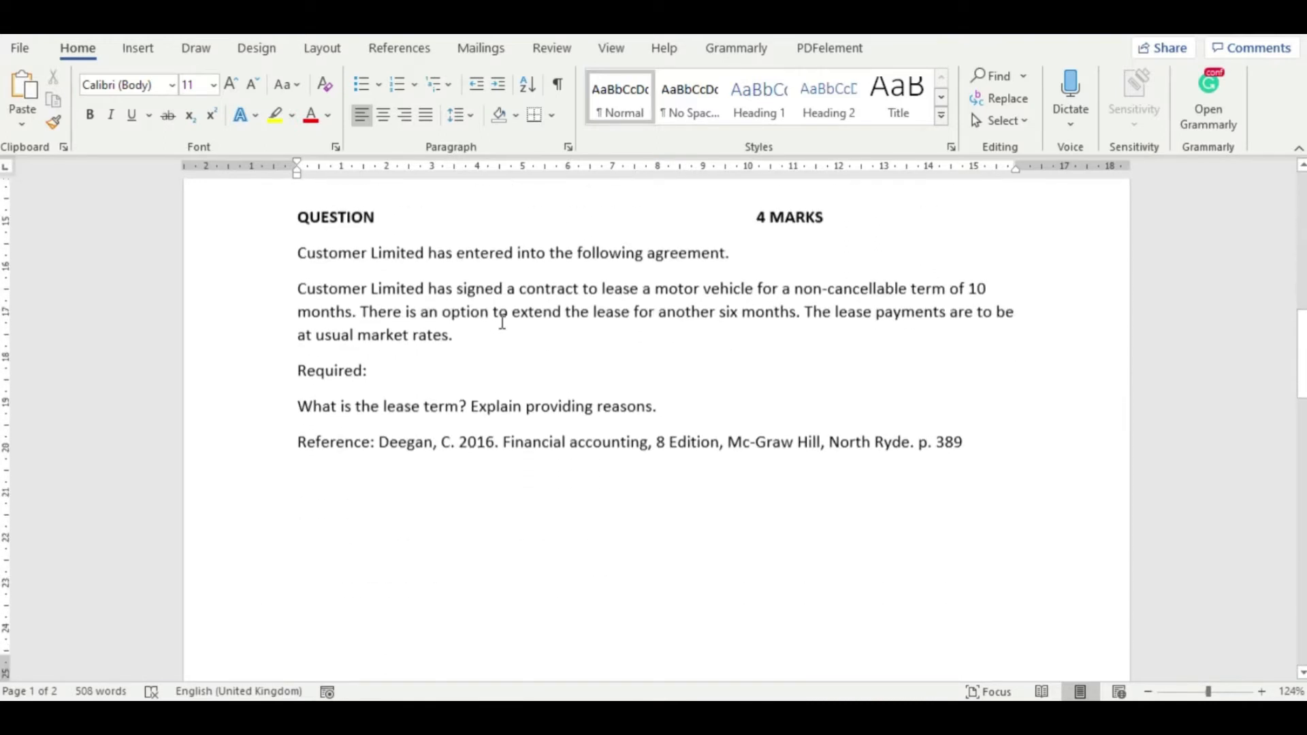
scroll(502, 321, "down", 3)
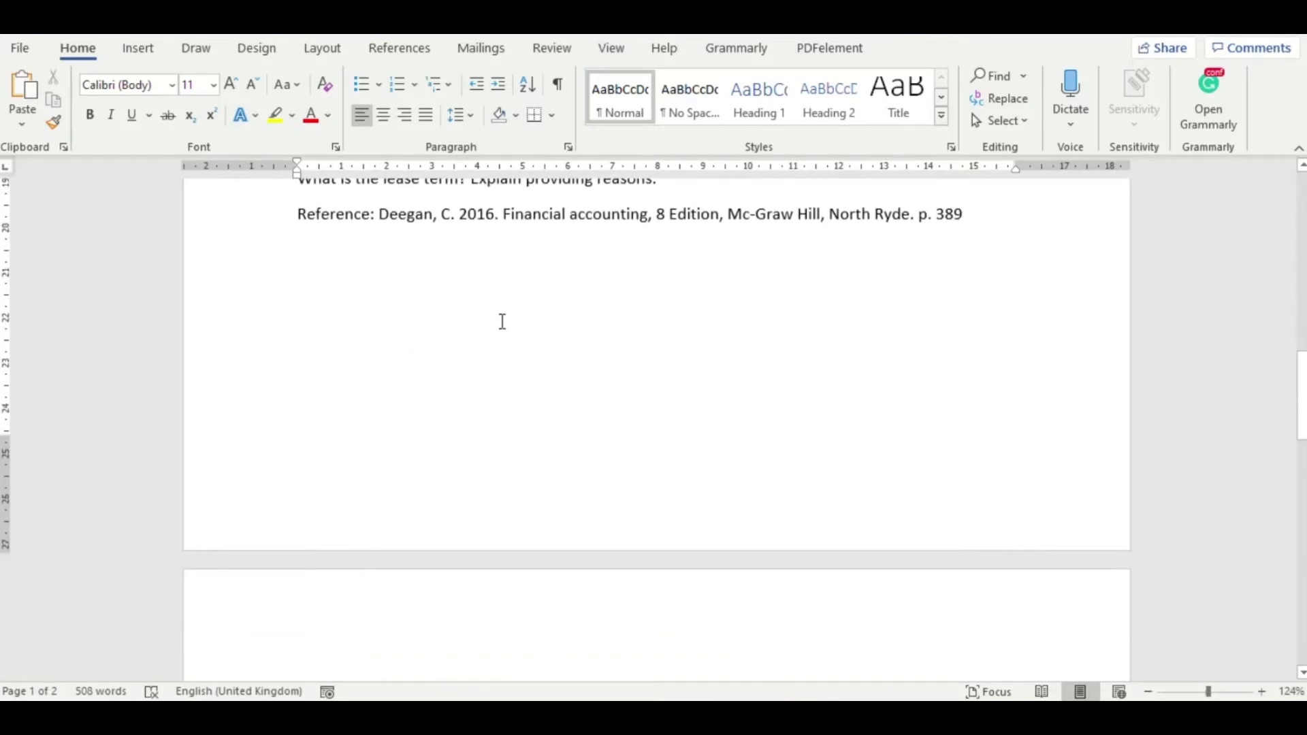
scroll(502, 322, "up", 1)
scroll(502, 321, "up", 3)
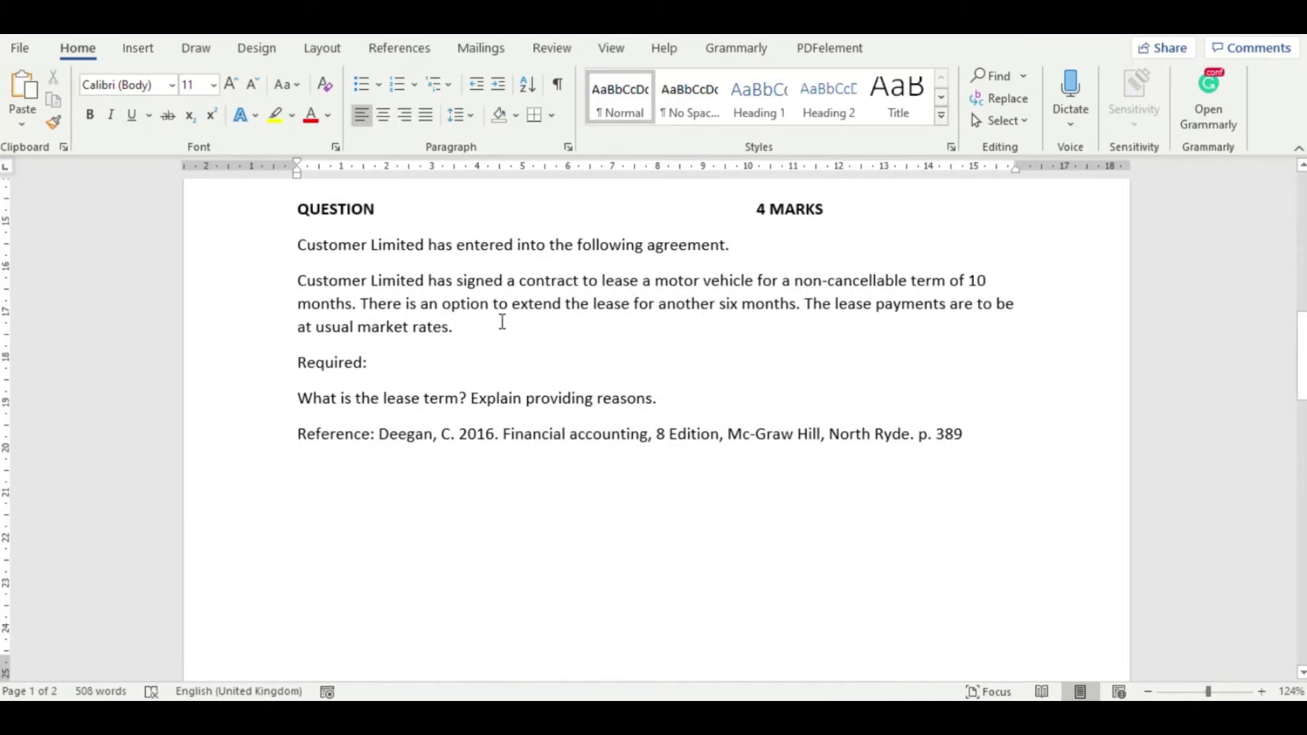
scroll(510, 326, "up", 7)
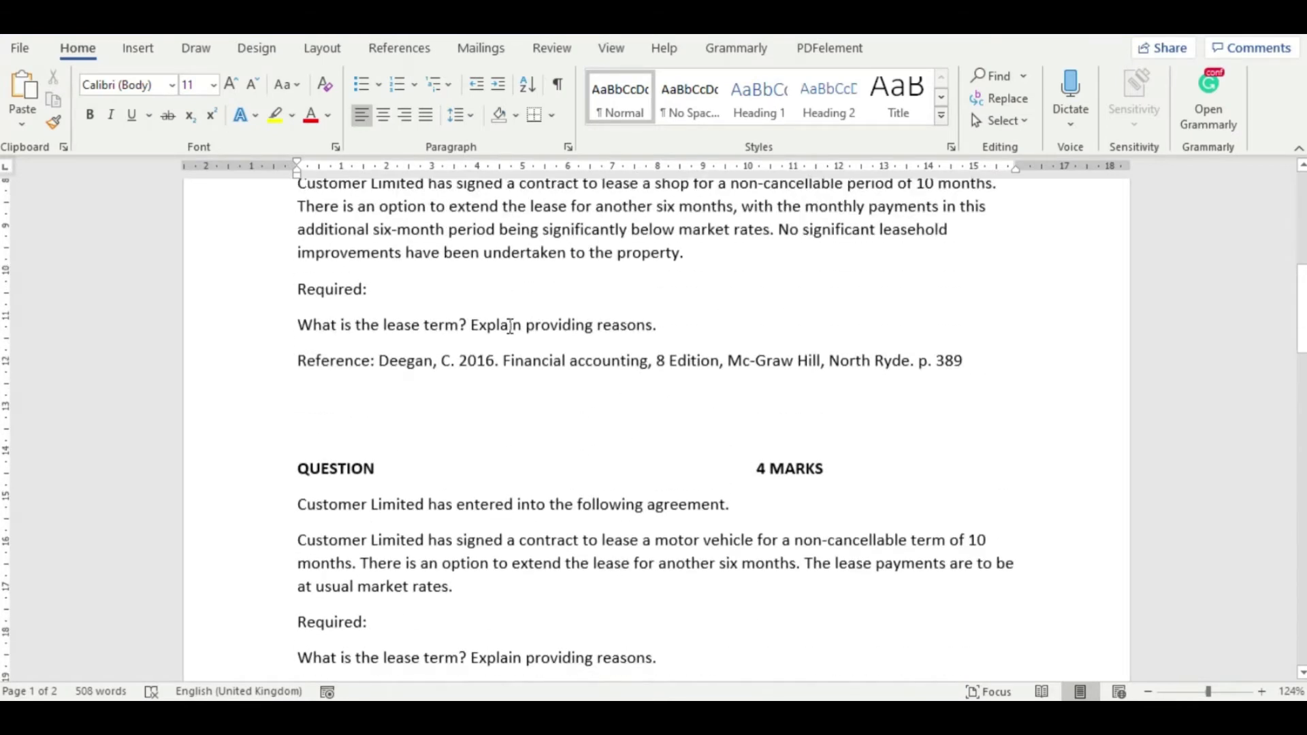
scroll(510, 327, "up", 1)
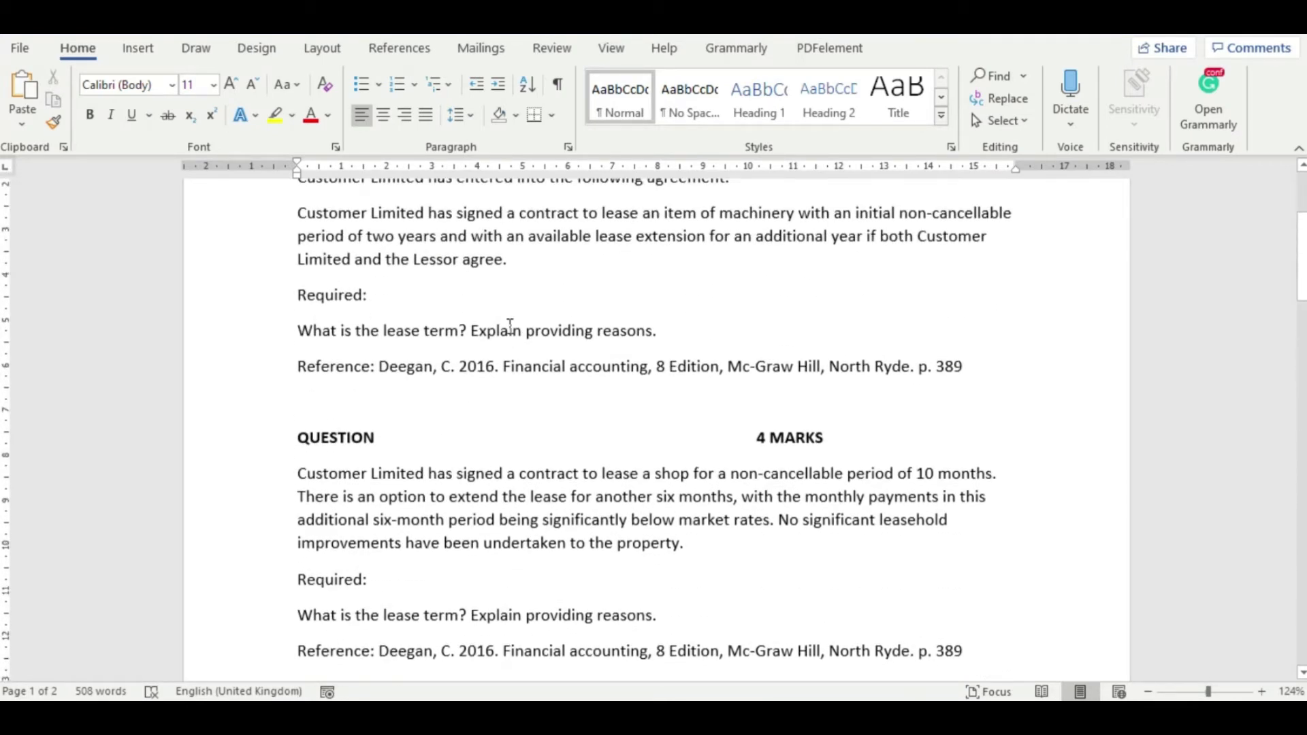
scroll(510, 327, "up", 2)
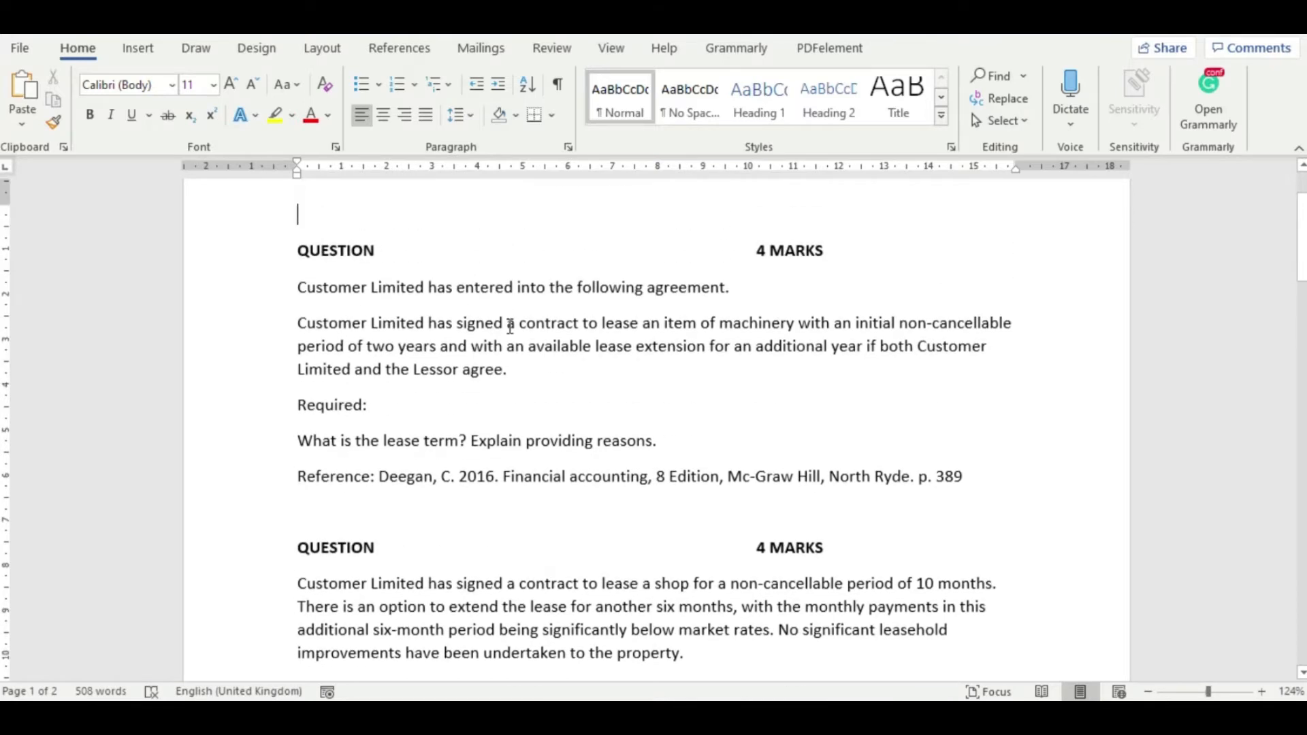
Look over the 1-mark true/false and multiple choice questions on the document's second page.
scroll(510, 327, "down", 5)
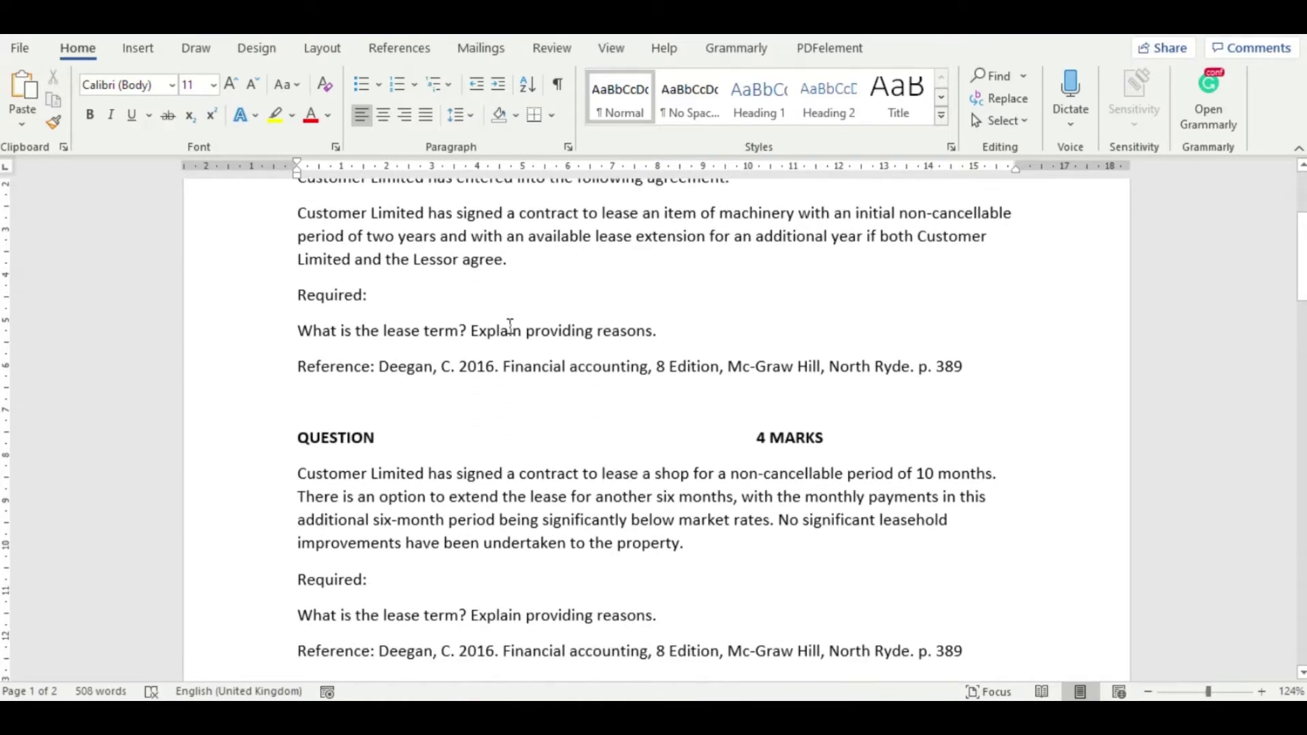
scroll(510, 327, "down", 10)
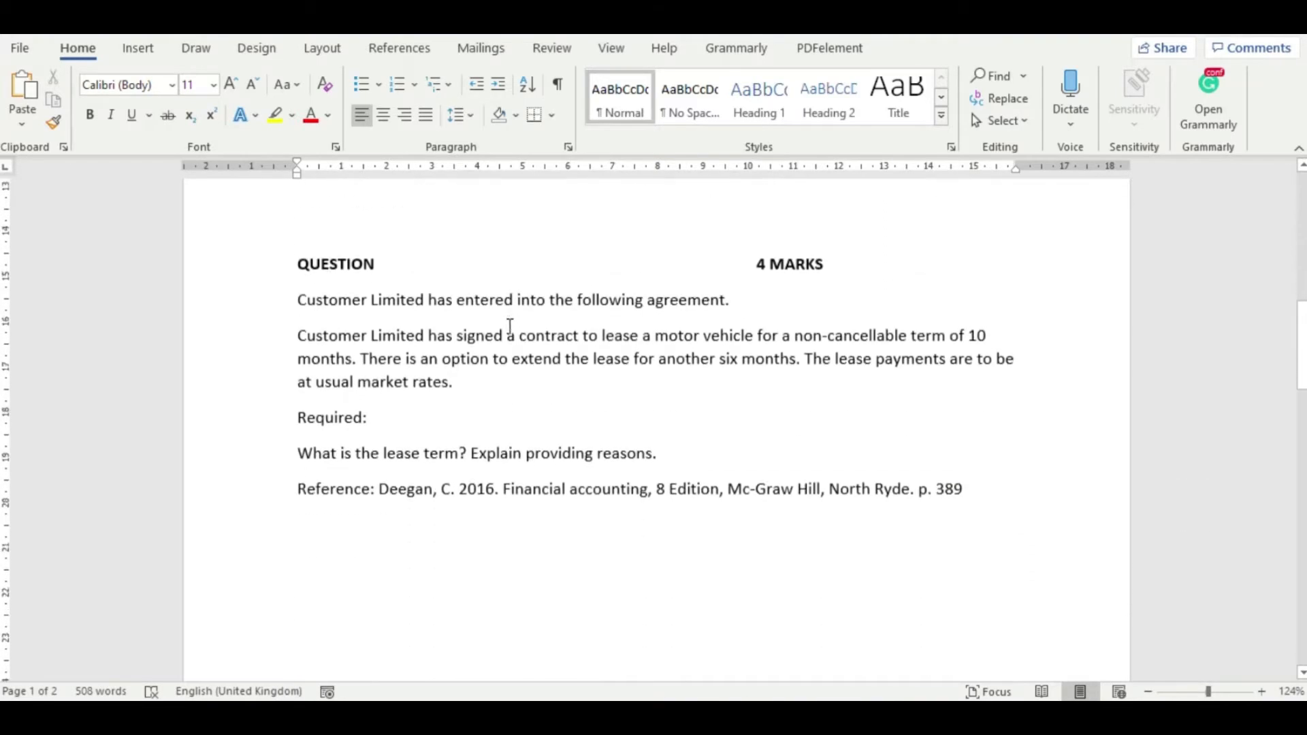
scroll(510, 326, "down", 4)
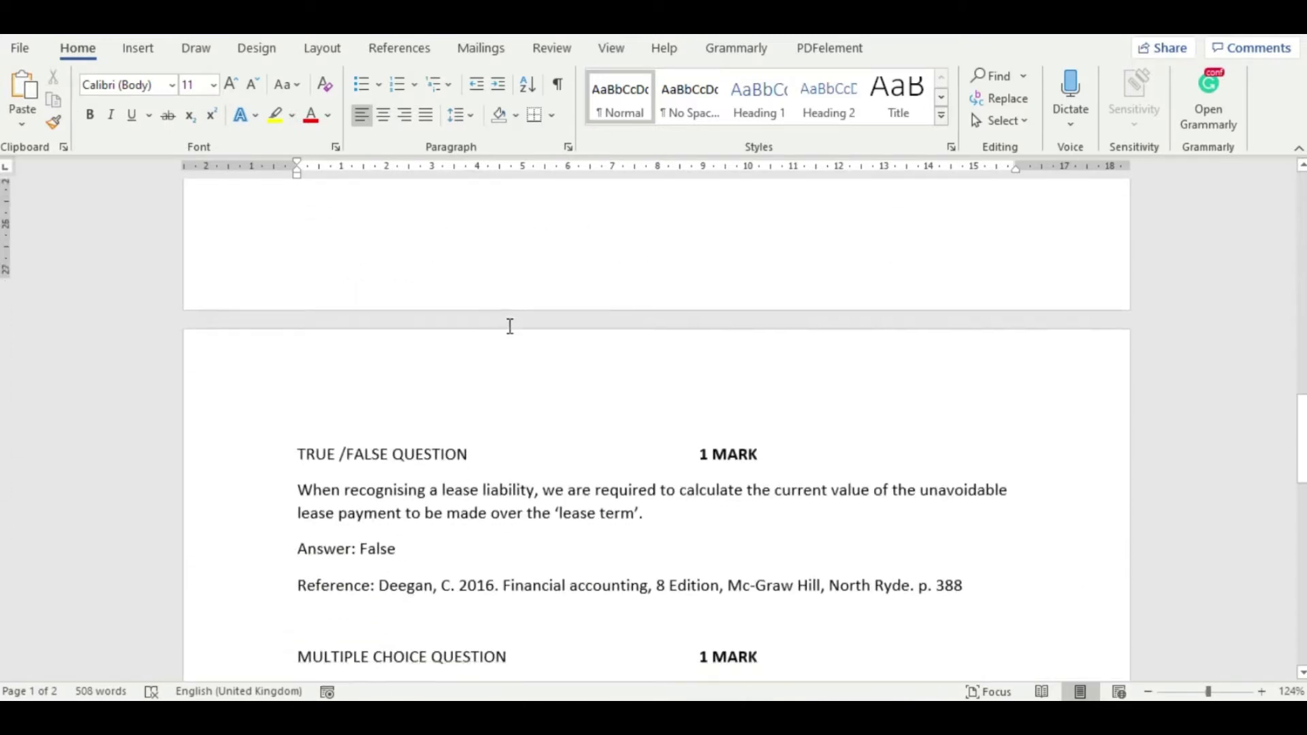
scroll(510, 326, "down", 4)
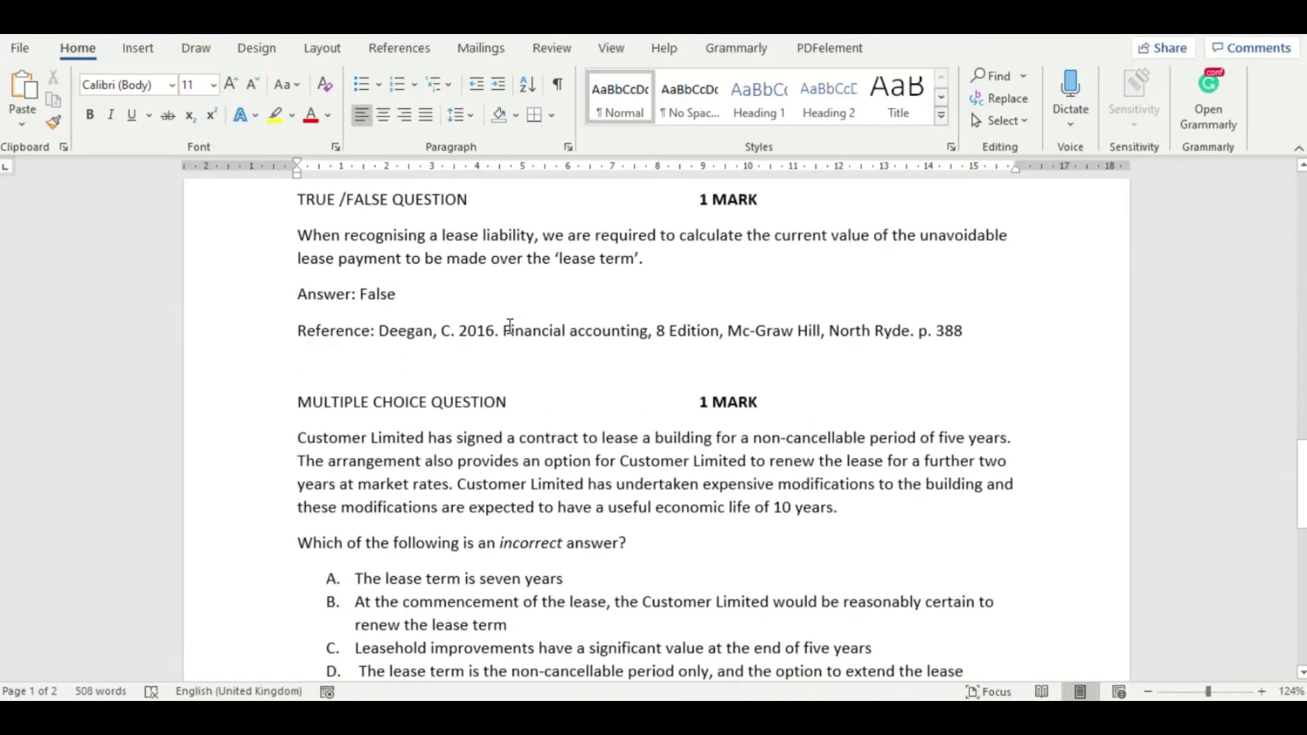
scroll(510, 327, "up", 1)
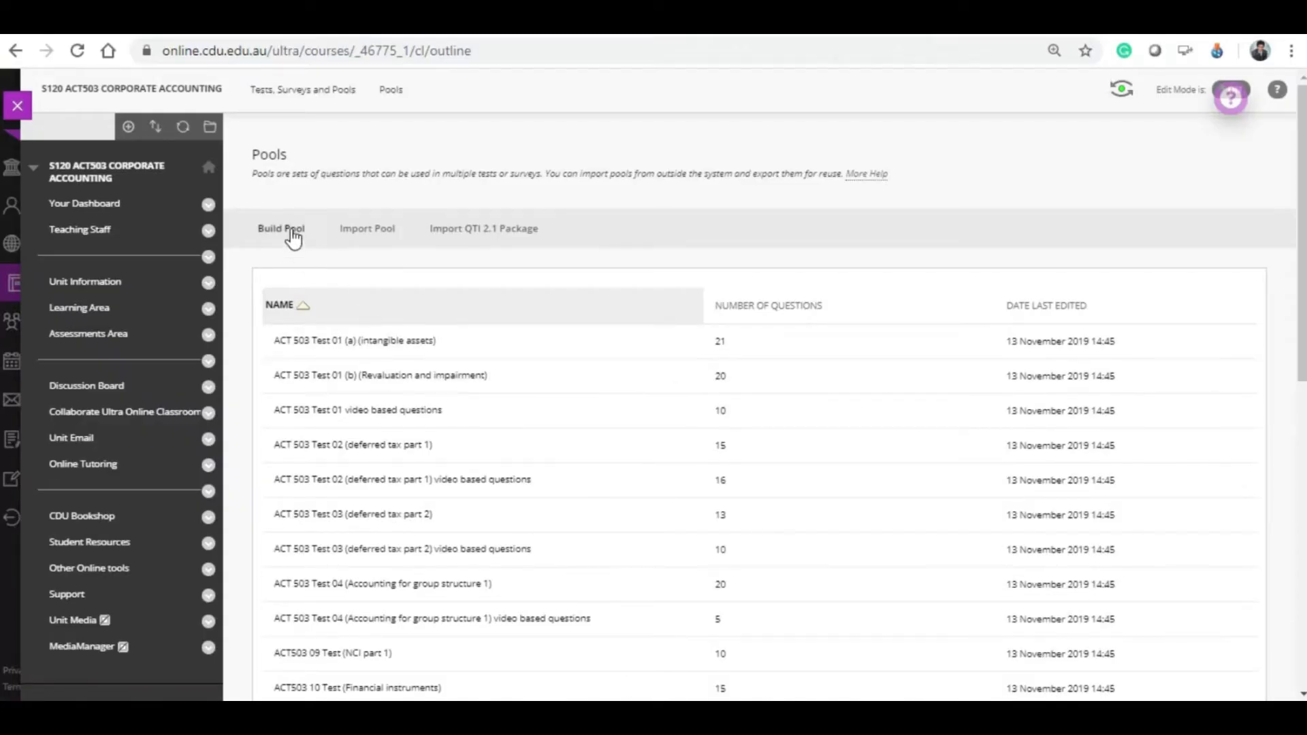
Start building a new pool in Learnline and name it PRACTICE TEST - SHORT ANSWER SET.
left_click(290, 233)
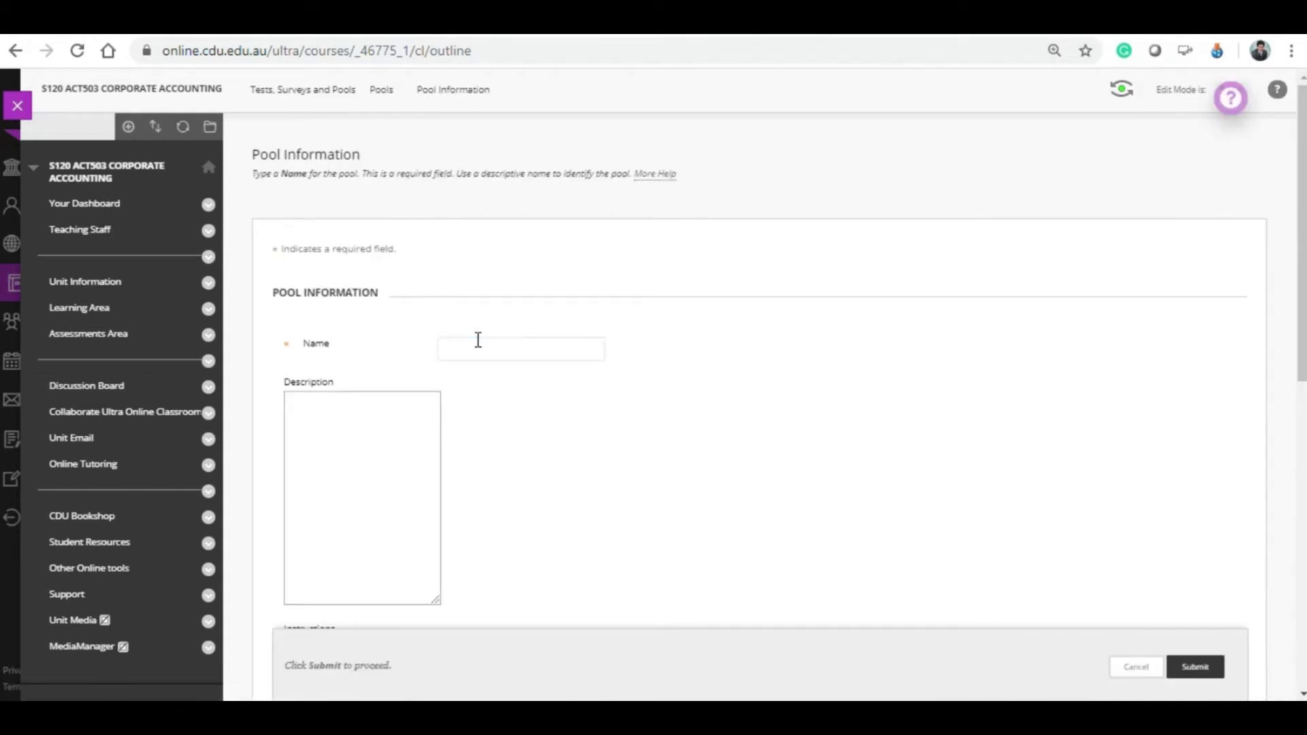
type("pra")
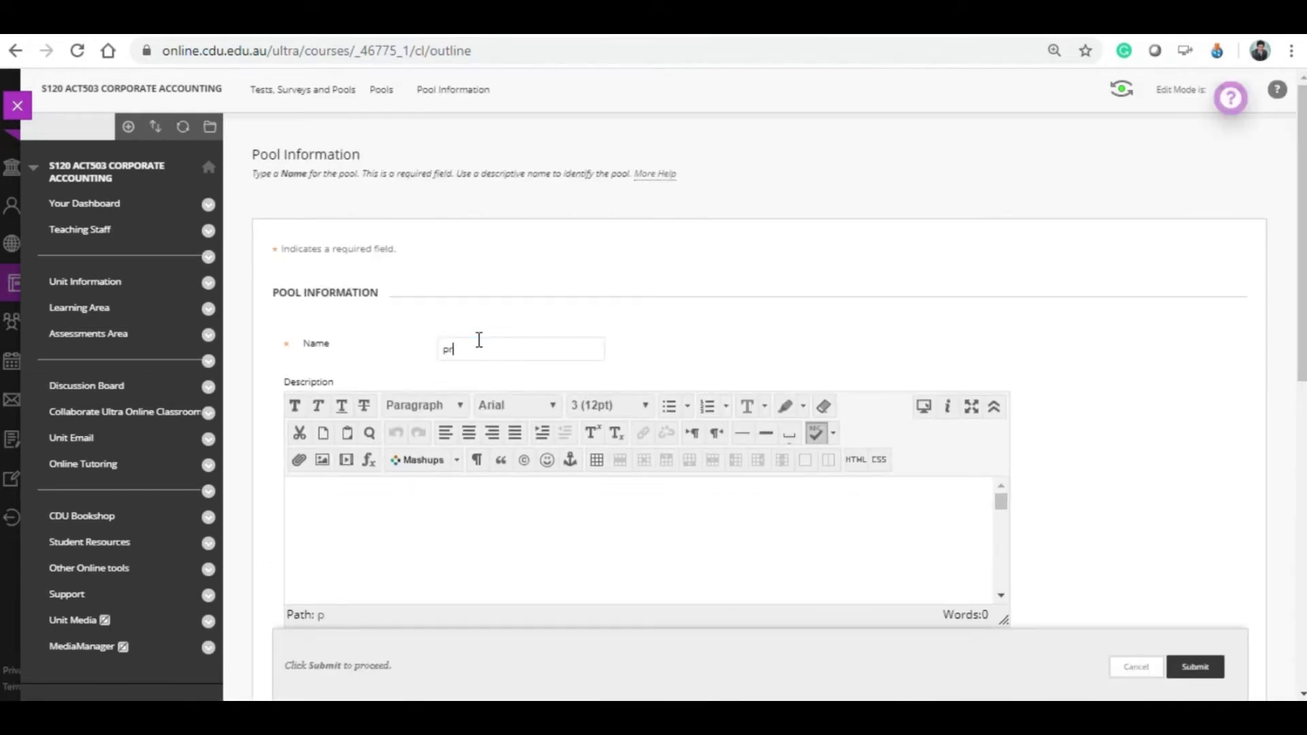
key("BackSpace")
key("BackSpace")
type("PRA")
type("CTICE Q")
type("UE")
key("BackSpace")
key("BackSpace")
key("BackSpace")
type("TEST - SHORT ANSWER SET")
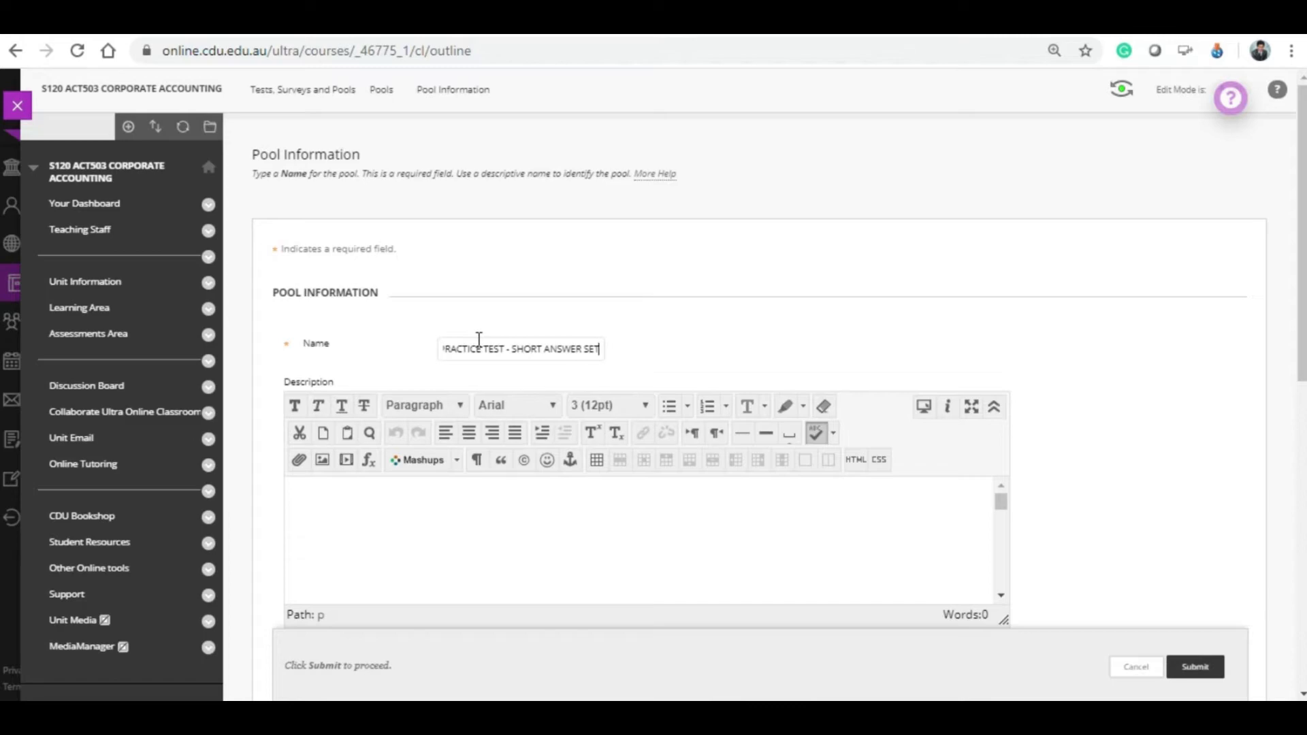
Enter "Short answer questions" as the pool's description.
left_click(412, 504)
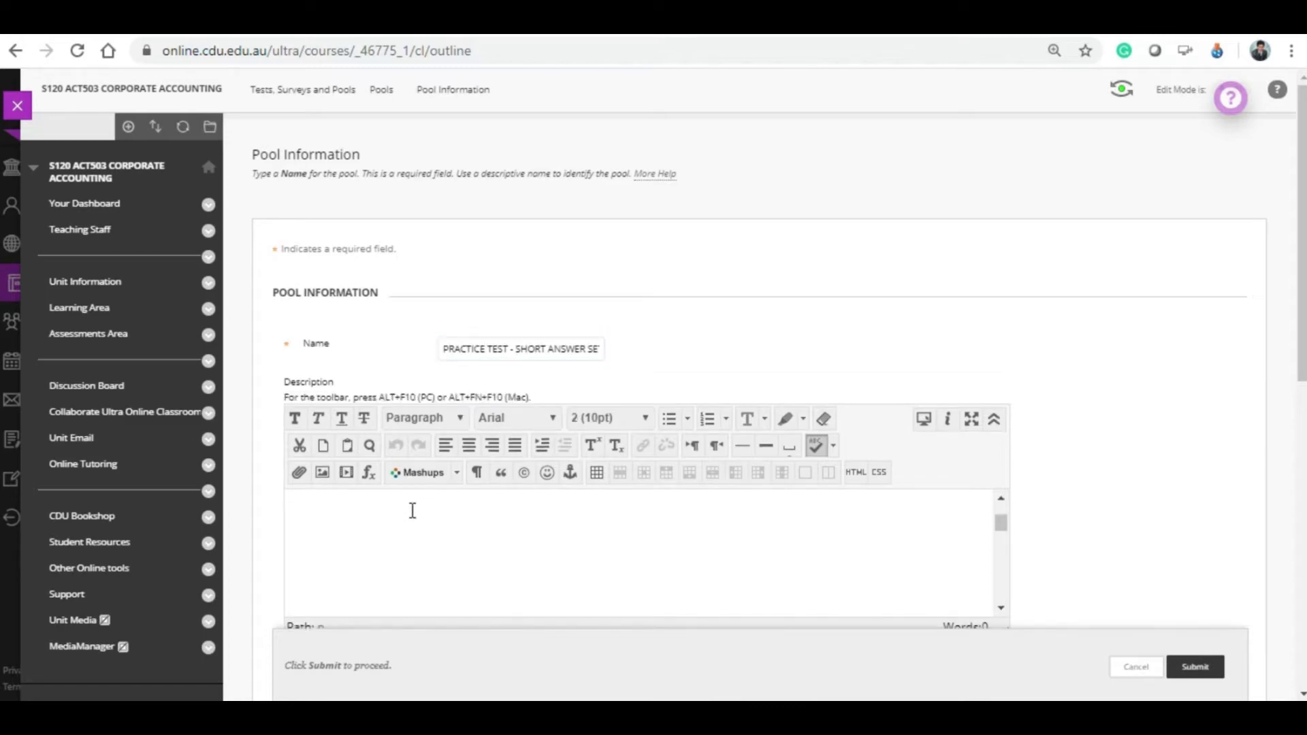
type("sh")
key("BackSpace")
type("h")
key("BackSpace")
type("hort answer que")
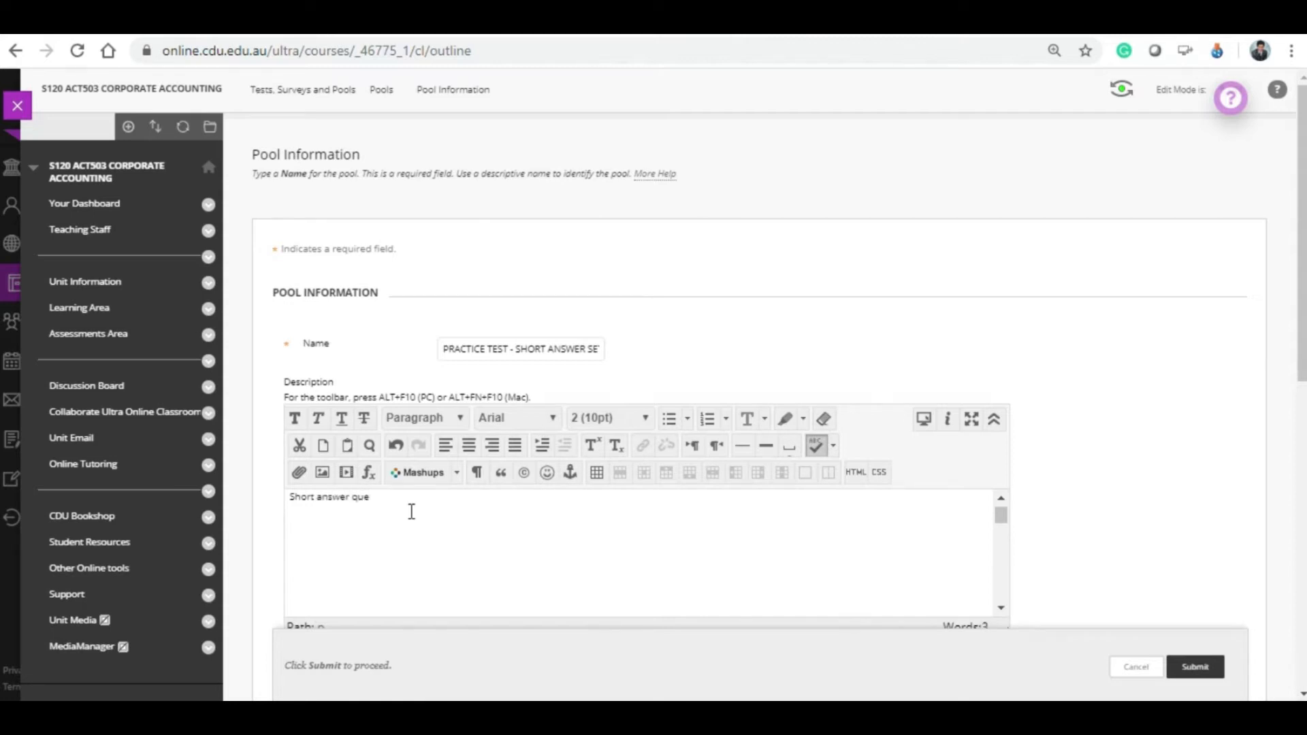
type("stions")
Enter "Unlimited attempts. No formal marks awarded." as the pool's instructions and submit the pool information.
left_click_drag(1302, 340, 1300, 480)
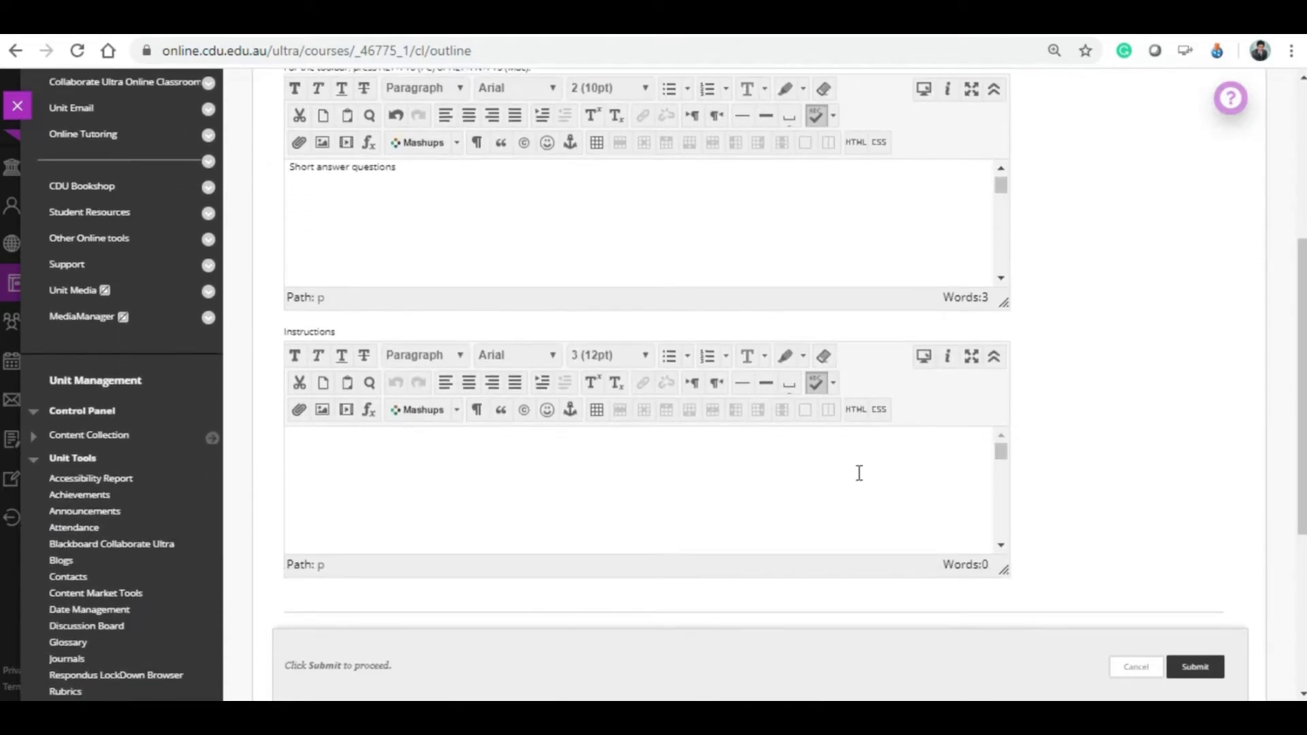
left_click(462, 468)
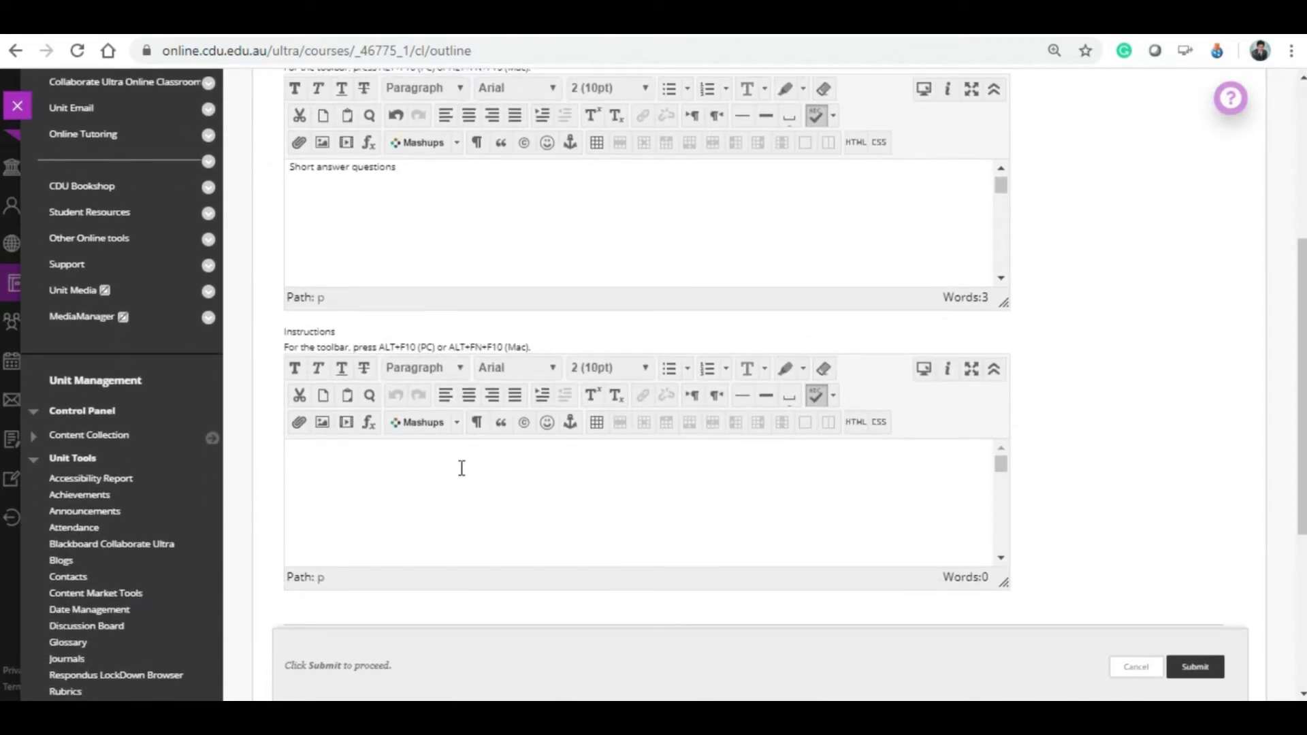
type("u")
type("nlimited at")
type("tempts")
type(". ")
type("No forma")
type("l mark")
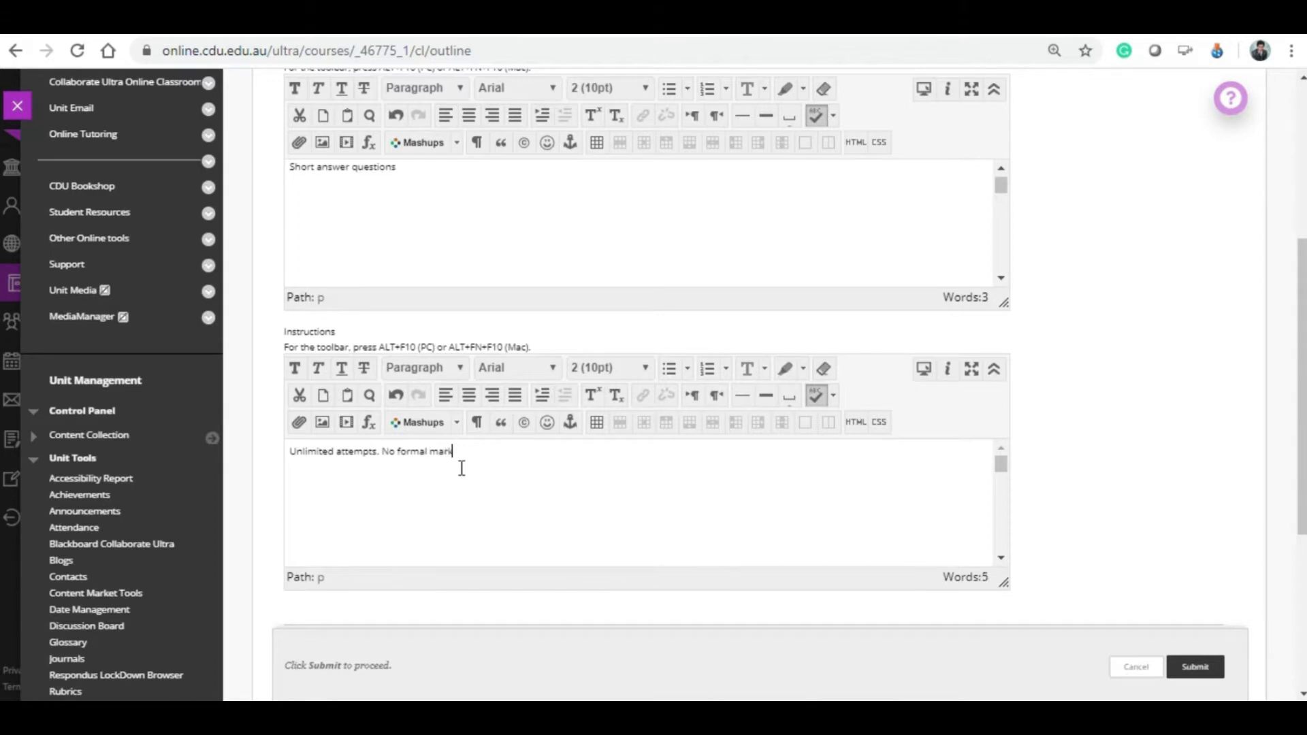
type("s al")
key("BackSpace")
key("BackSpace")
key("BackSpace")
key("BackSpace")
key("BackSpace")
key("BackSpace")
key("BackSpace")
left_click(1180, 671)
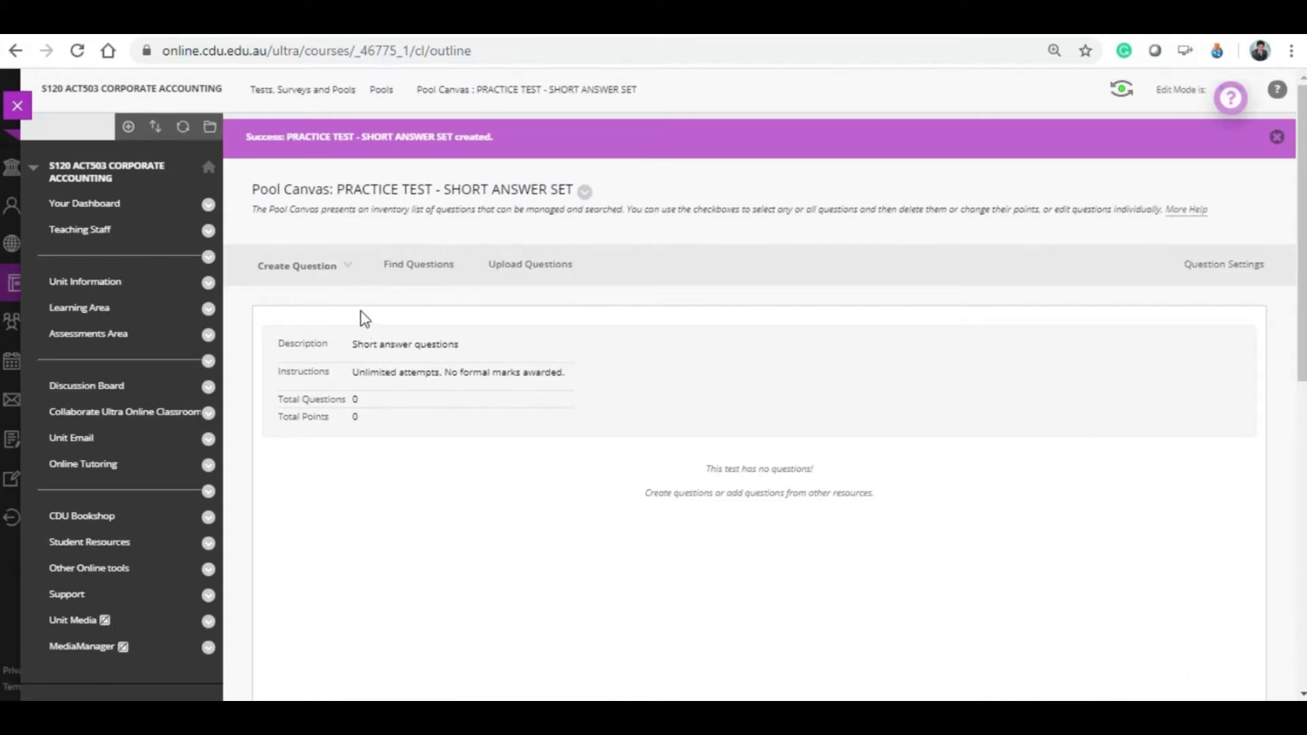
Start a new Short Answer question in the pool and title it Question 1.
left_click(347, 267)
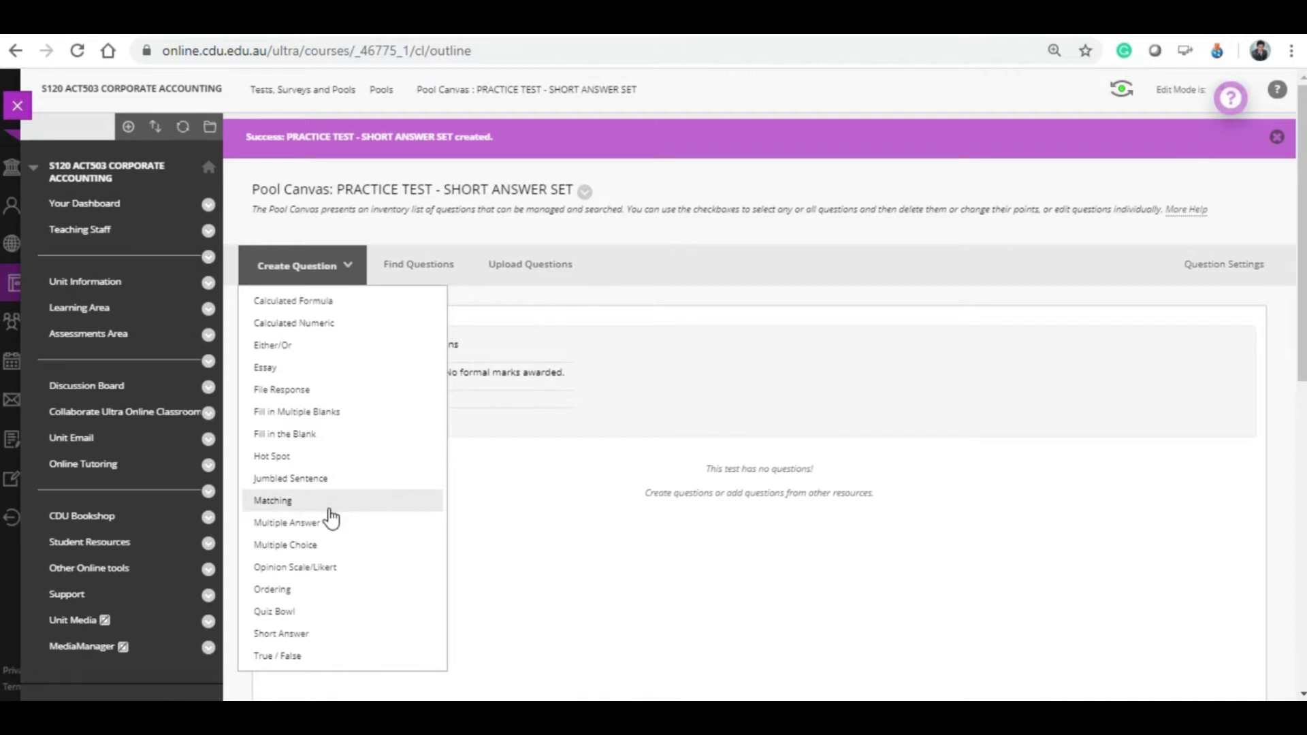
left_click(290, 633)
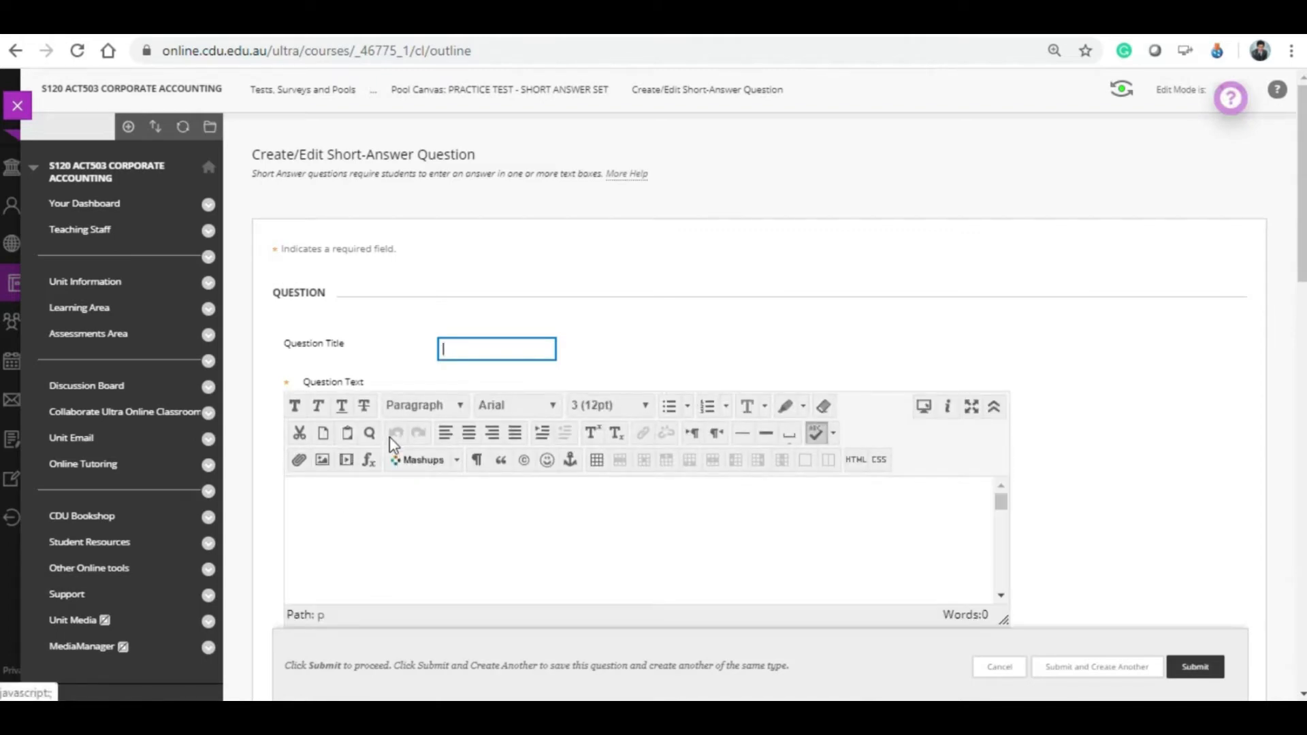
type("Q")
key("Down")
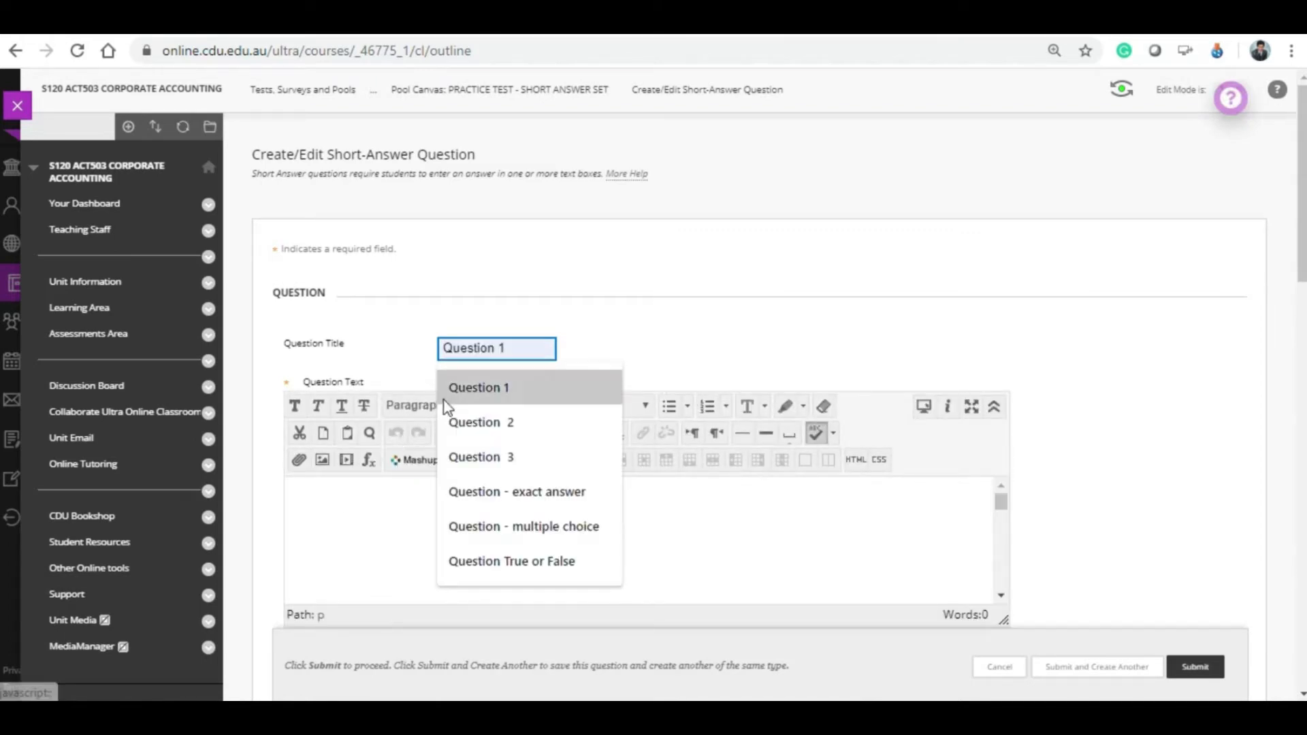
key("Return")
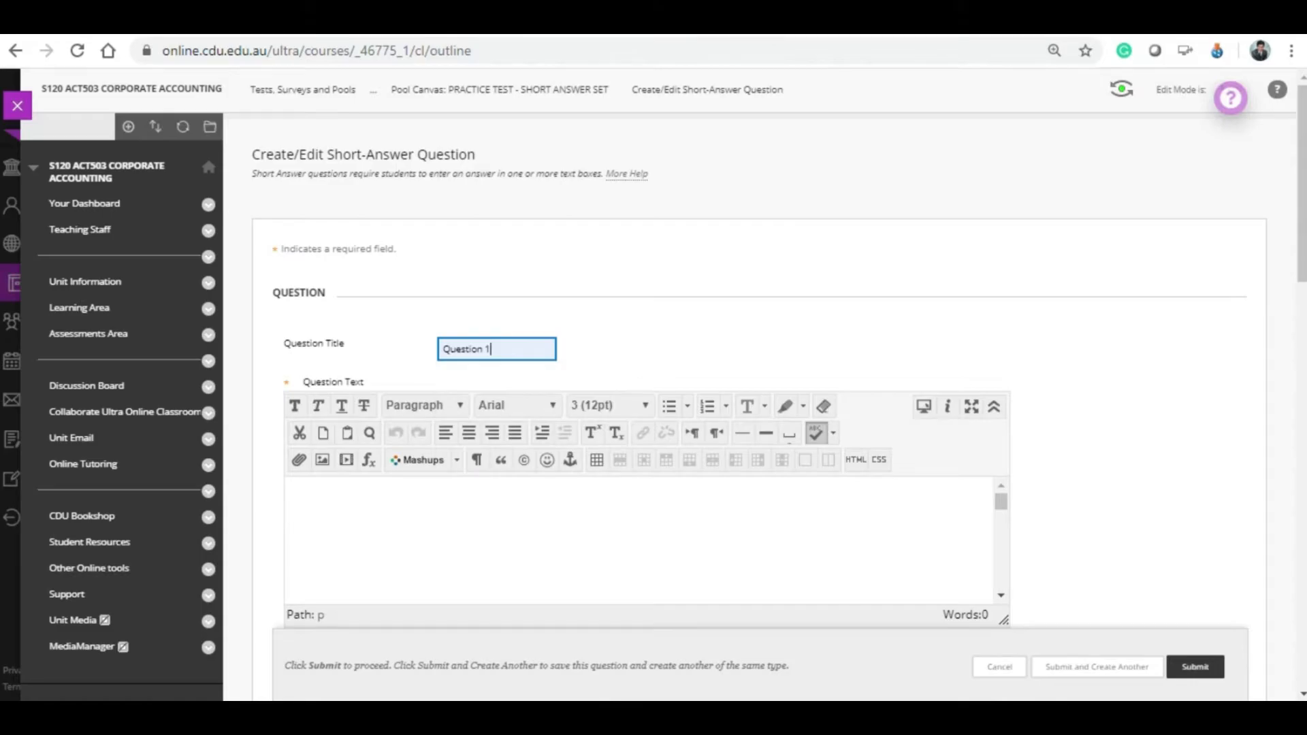
Switch to the Word question document and copy the first 4-mark question on the machinery lease, including its requirement and reference lines.
key("alt+Tab")
scroll(564, 531, "up", 10)
scroll(567, 533, "up", 12)
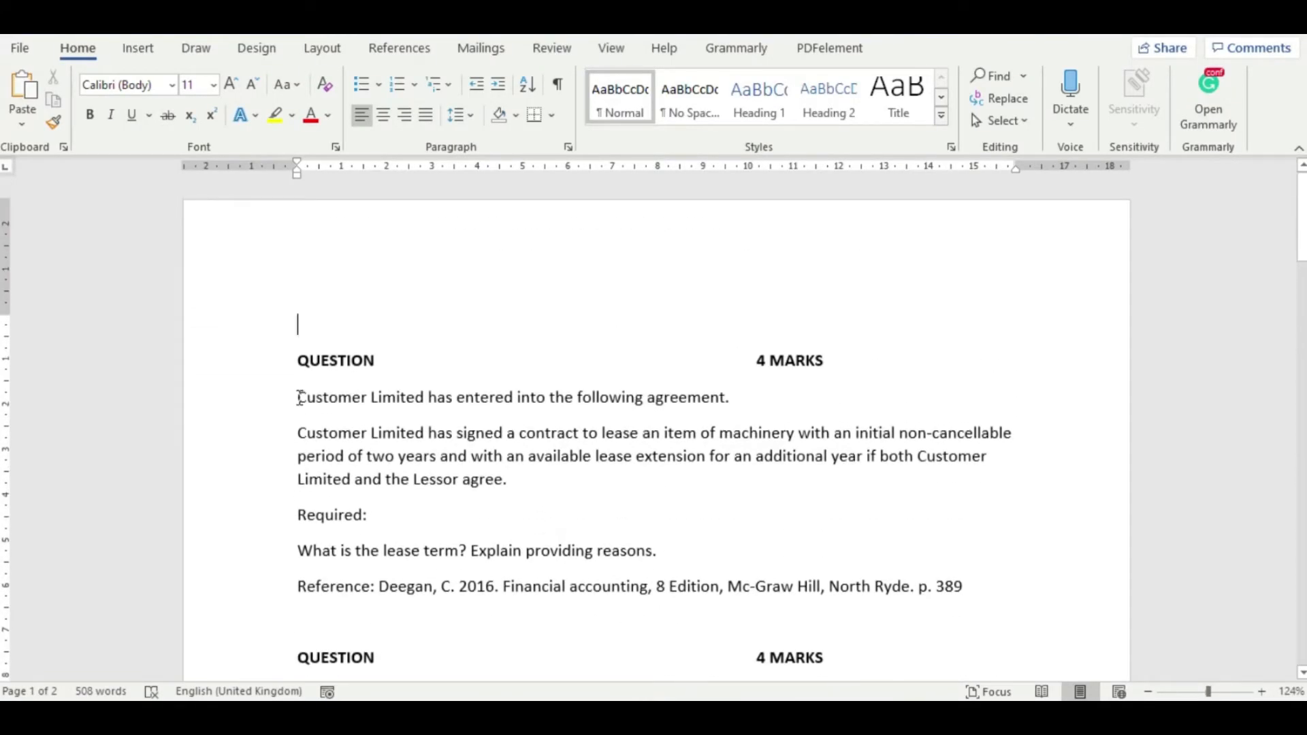
left_click_drag(297, 395, 1015, 591)
right_click(656, 465)
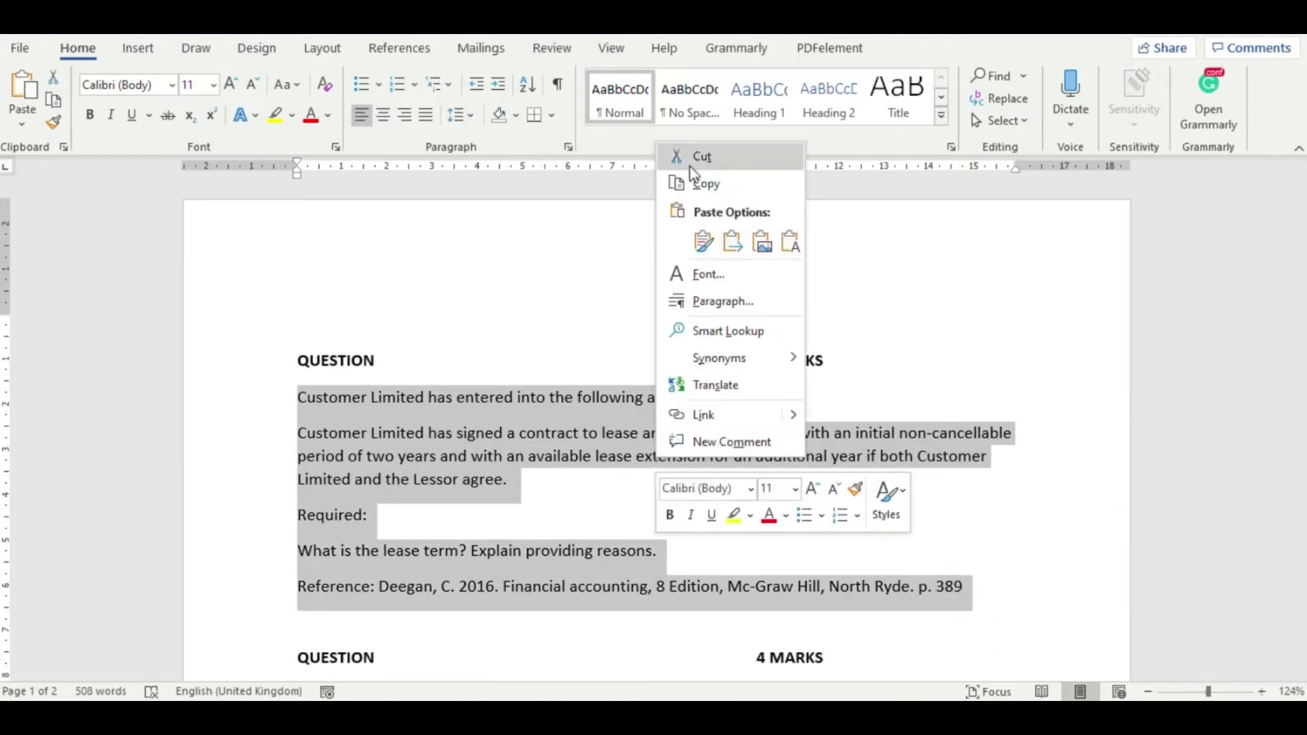
left_click(718, 183)
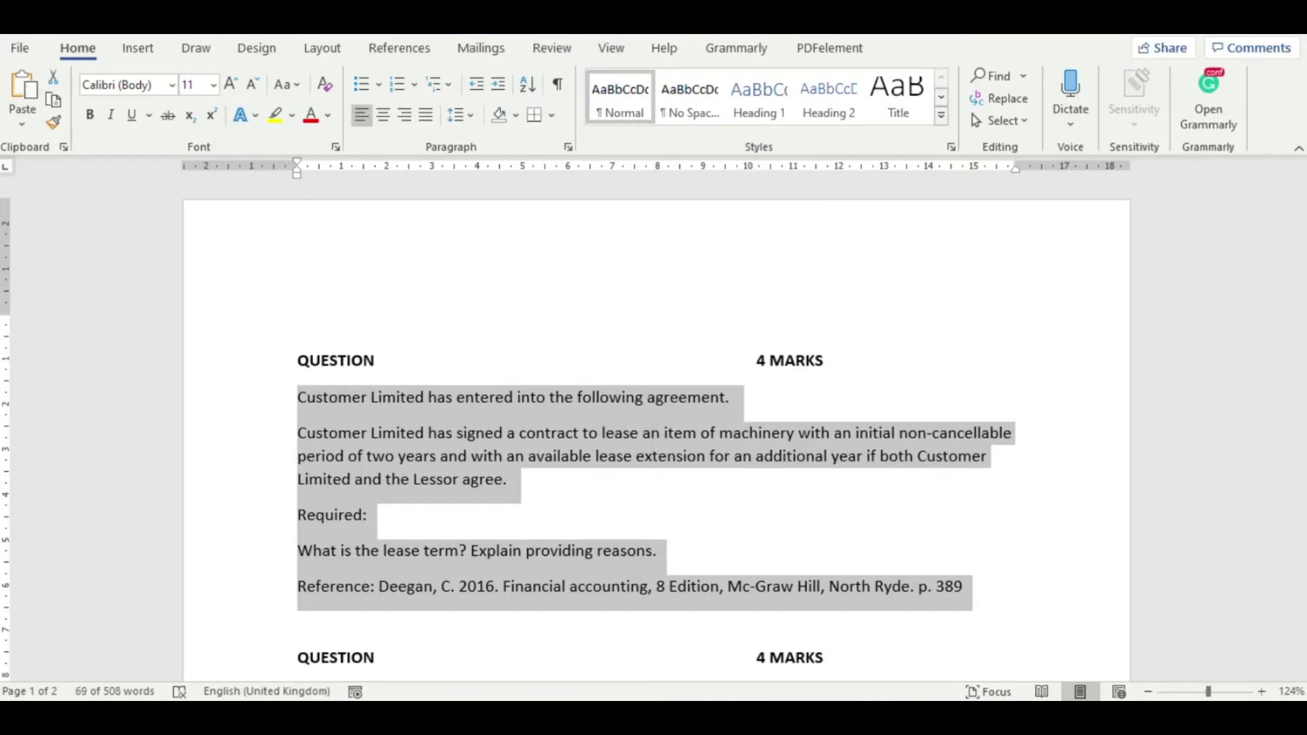
Back in Learnline, paste the machinery lease question as the question text, add "Please write your answer below here." beneath it and submit.
key("alt+Tab")
left_click(354, 491)
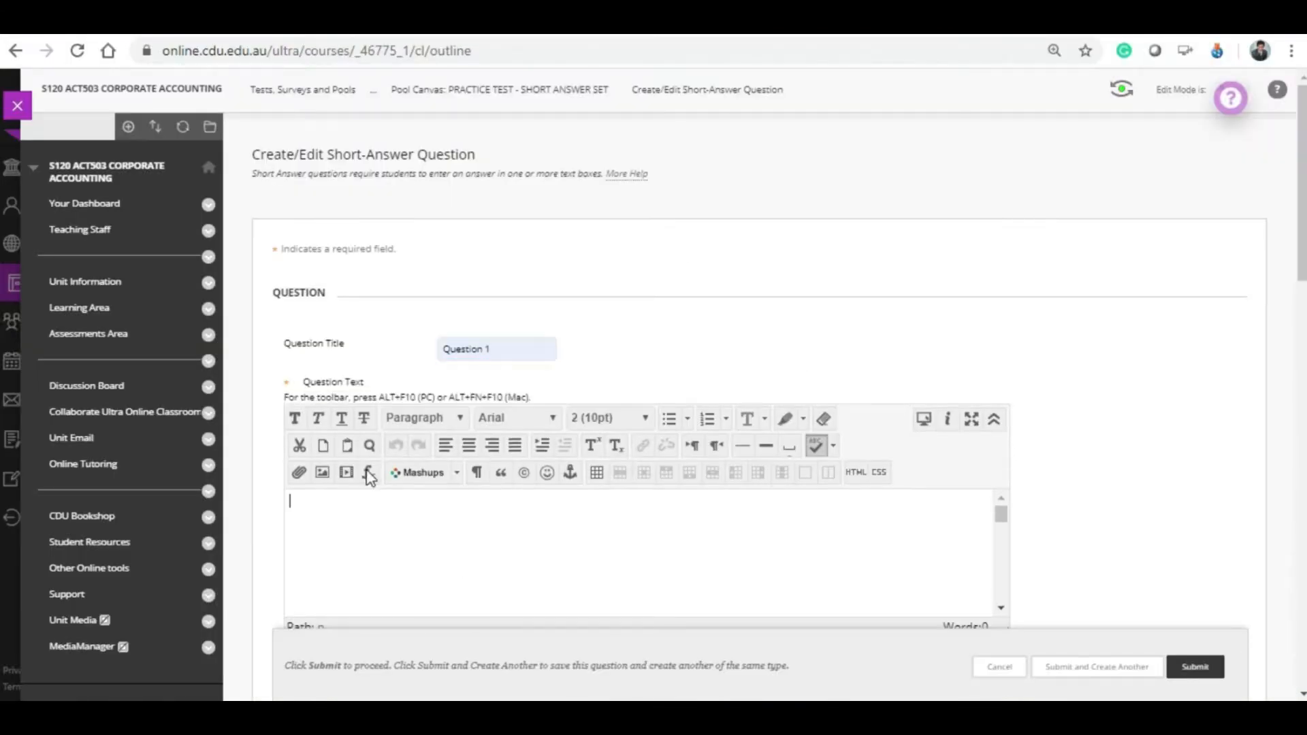
key("ctrl+v")
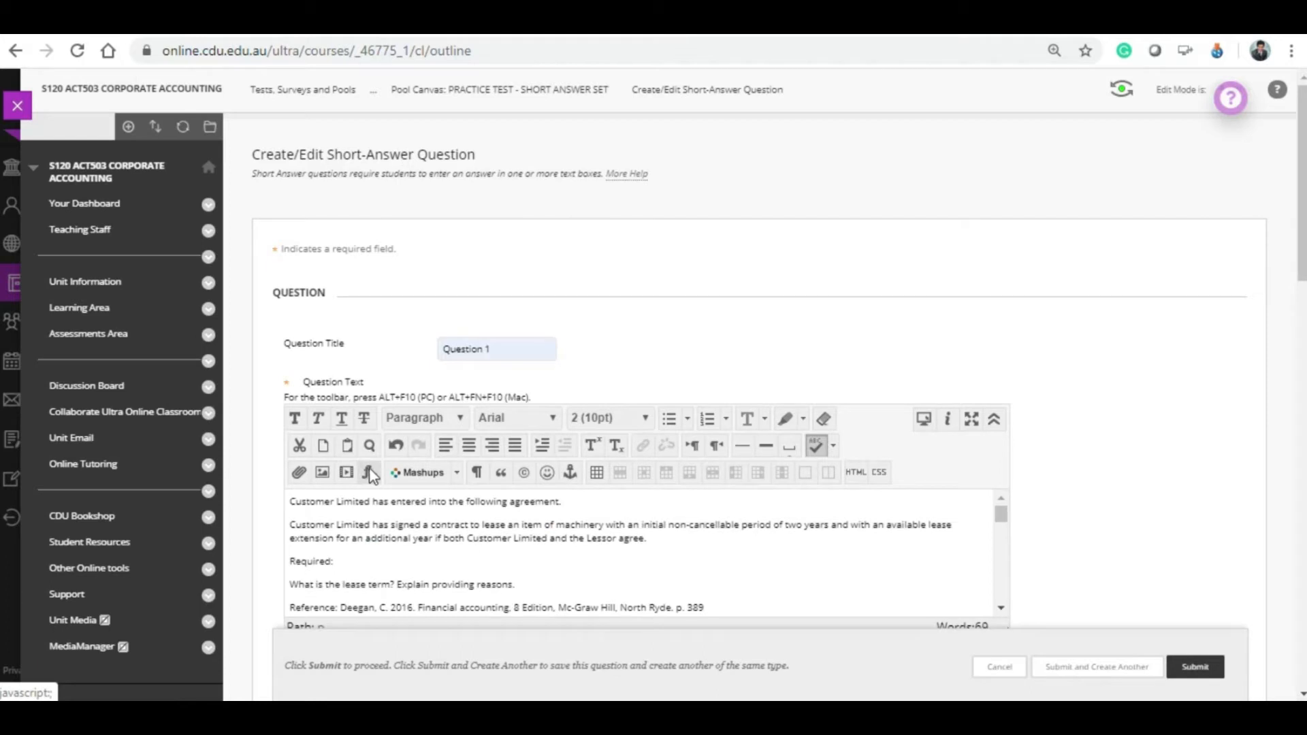
scroll(337, 529, "down", 1)
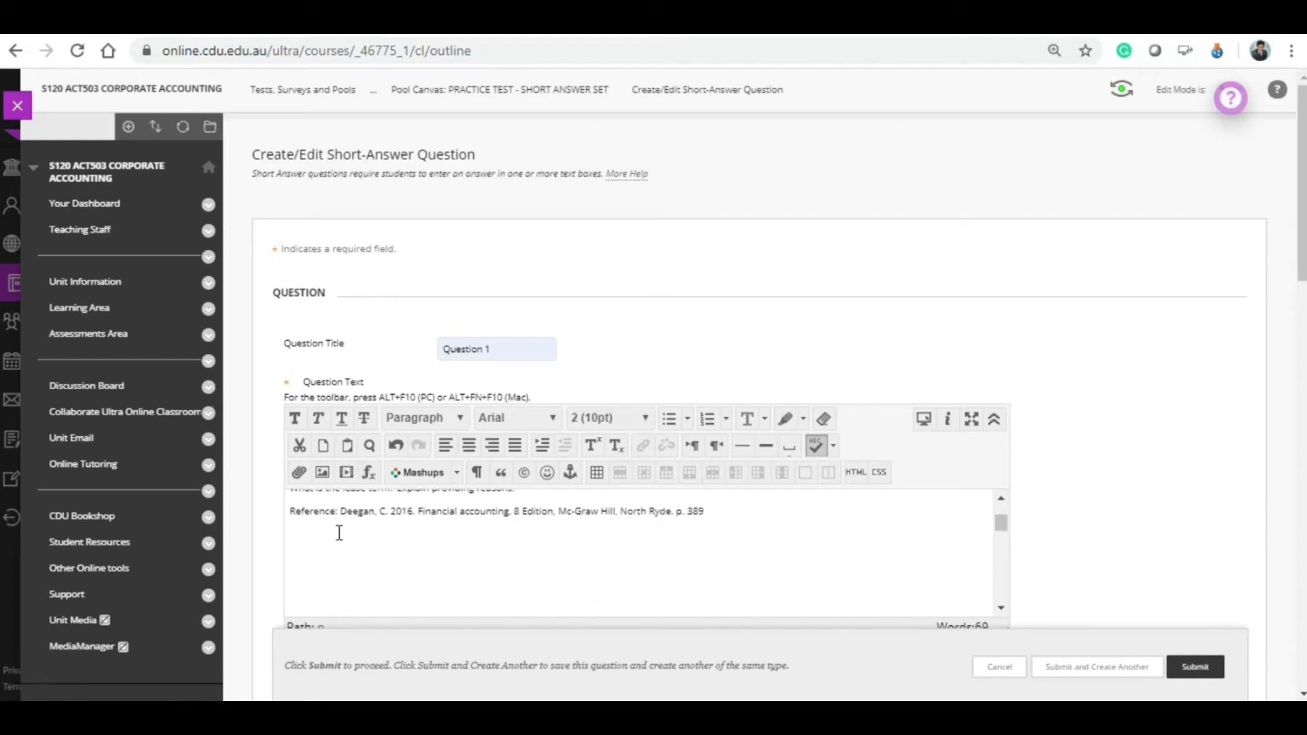
type("Please write your answer below here.")
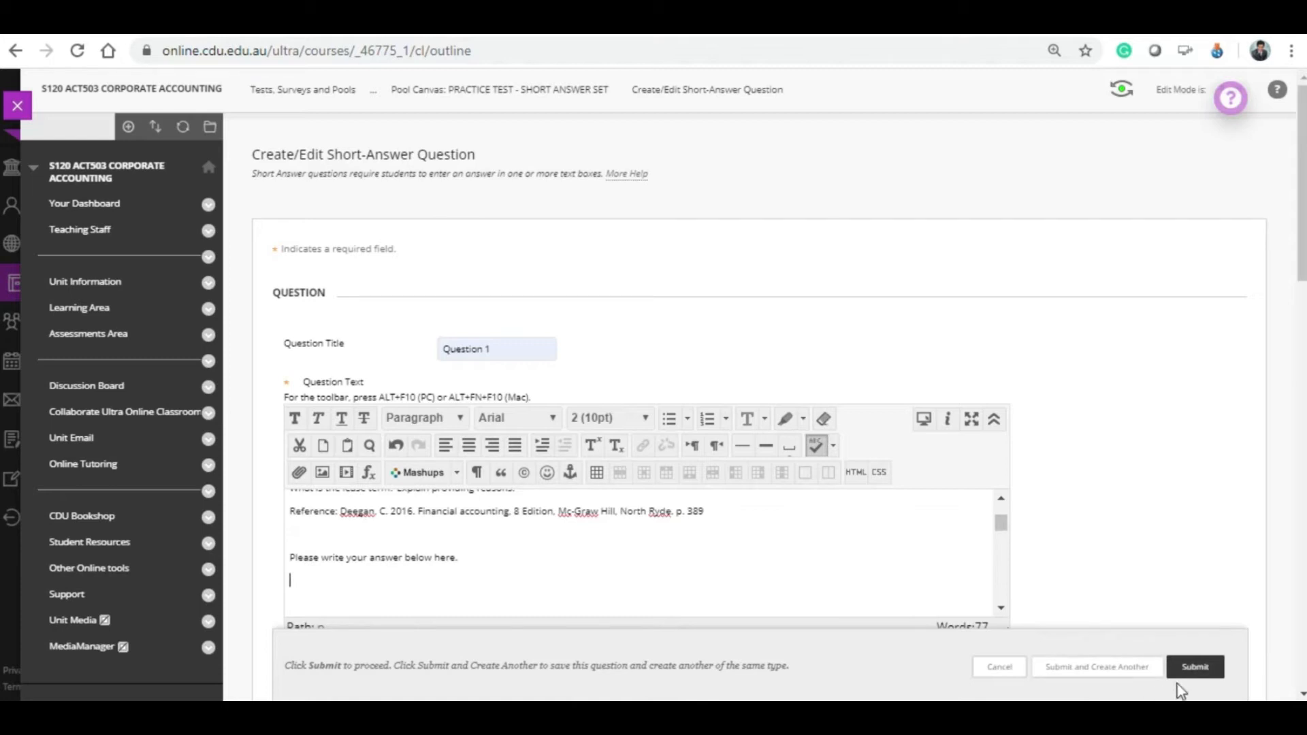
left_click(1185, 668)
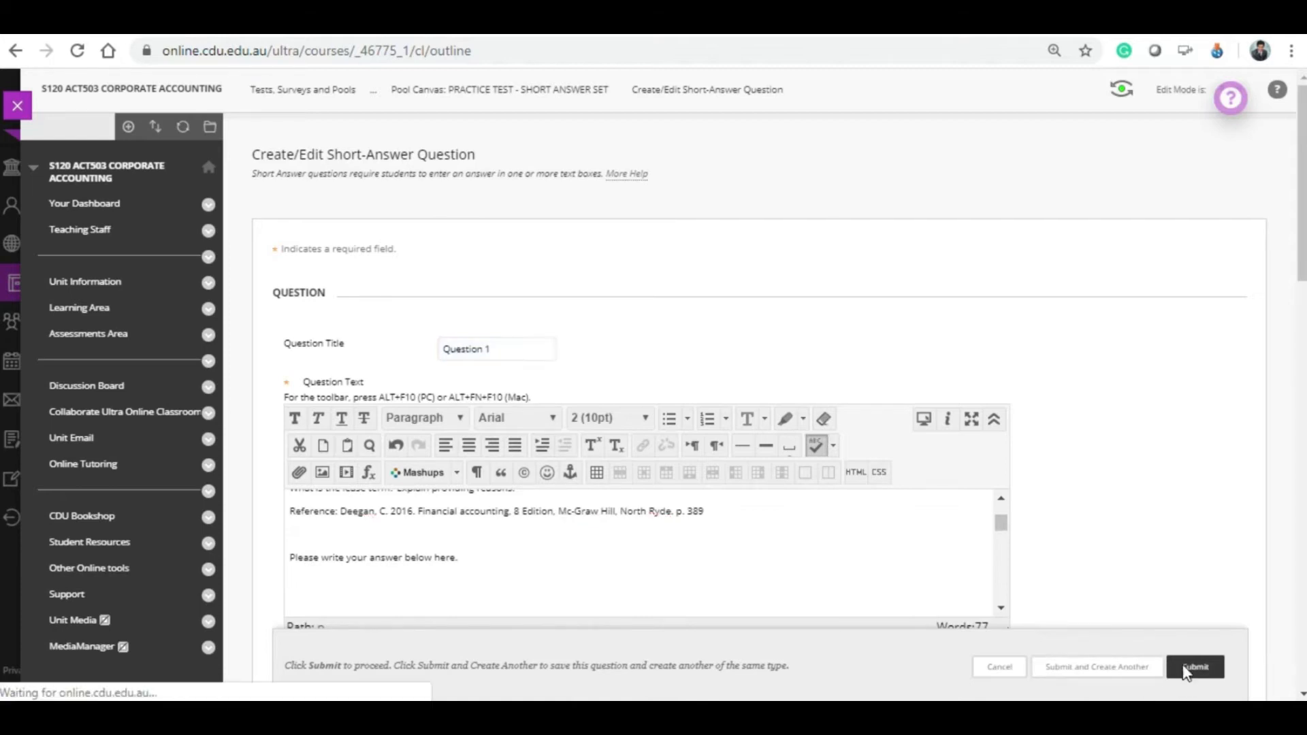
Set the default points of Question 1 in the pool to 4.
scroll(996, 551, "down", 5)
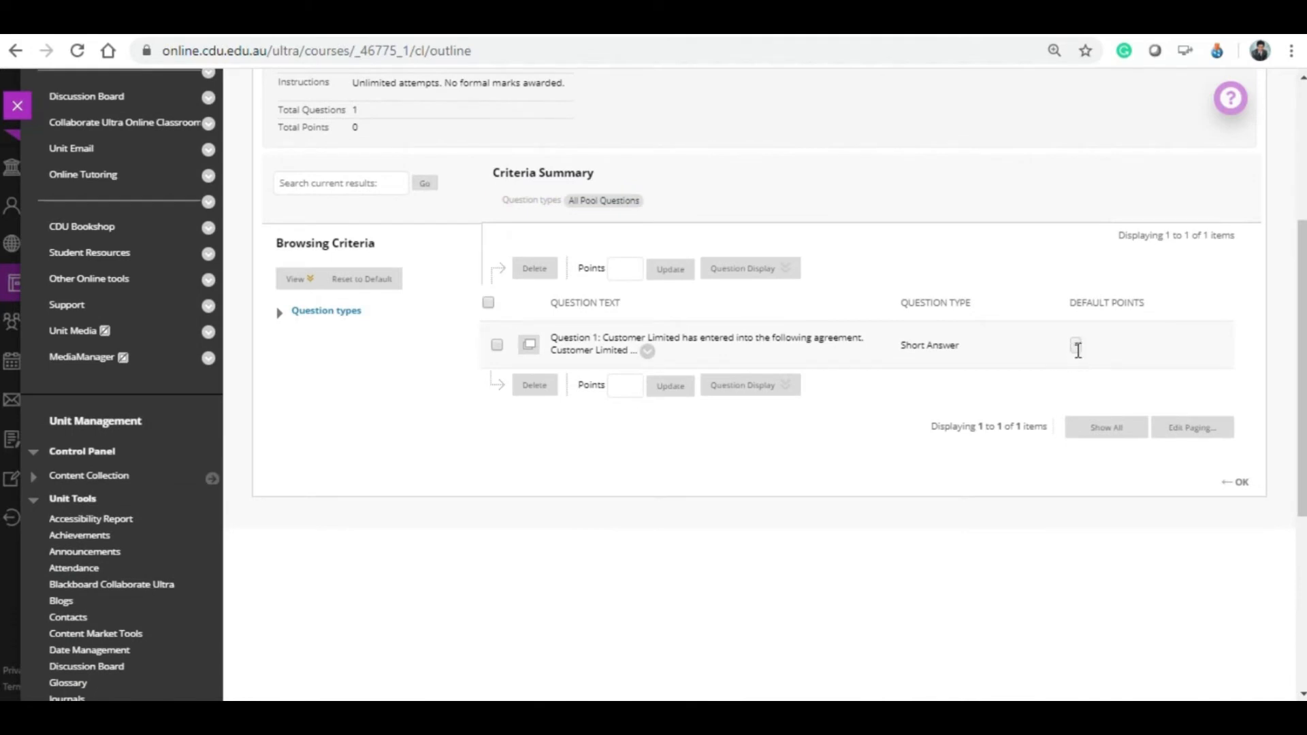
left_click(1076, 346)
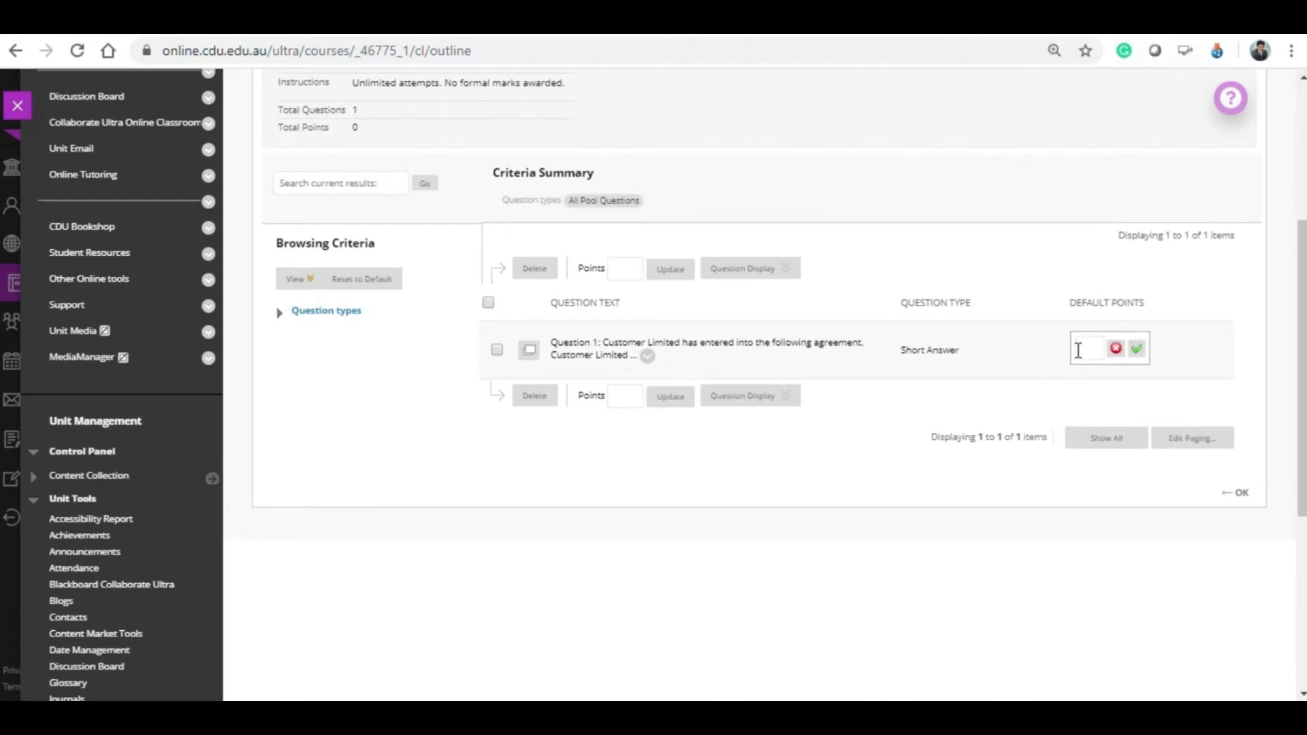
left_click(1135, 351)
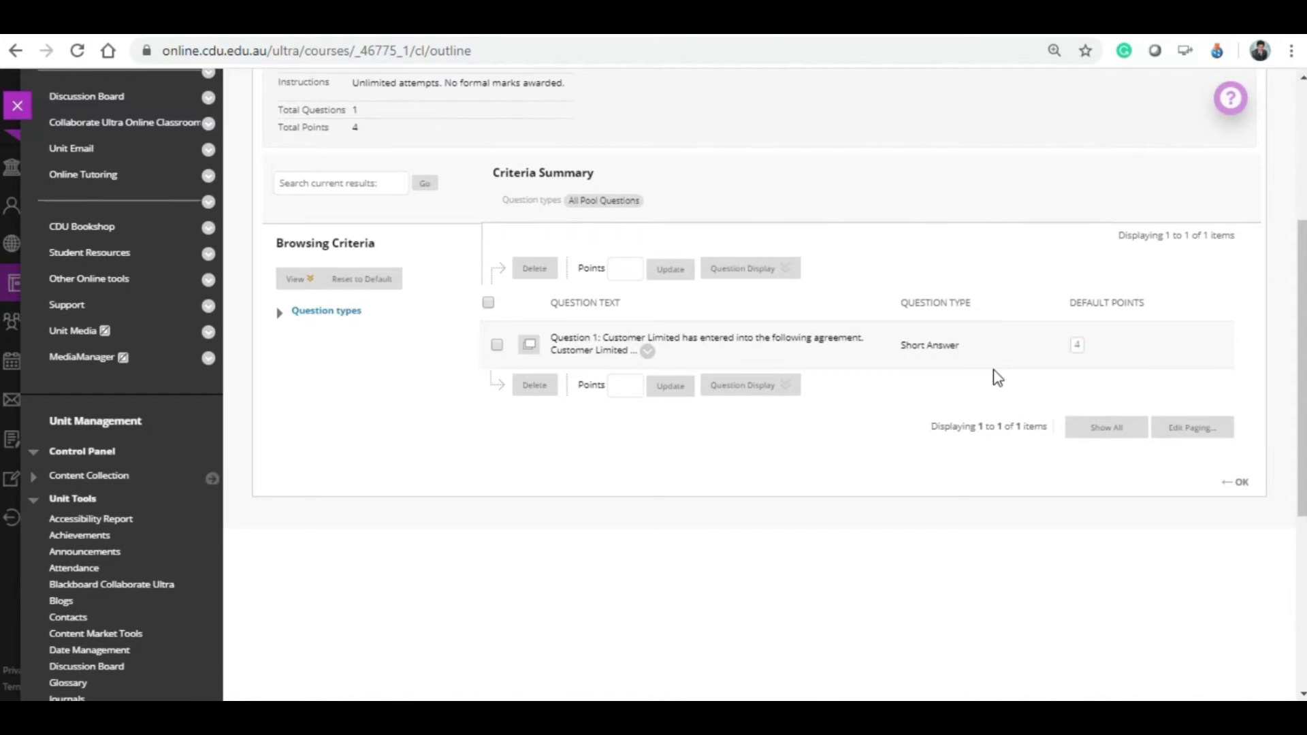
Start another Short Answer question in the pool and title it Question 2.
scroll(612, 417, "up", 3)
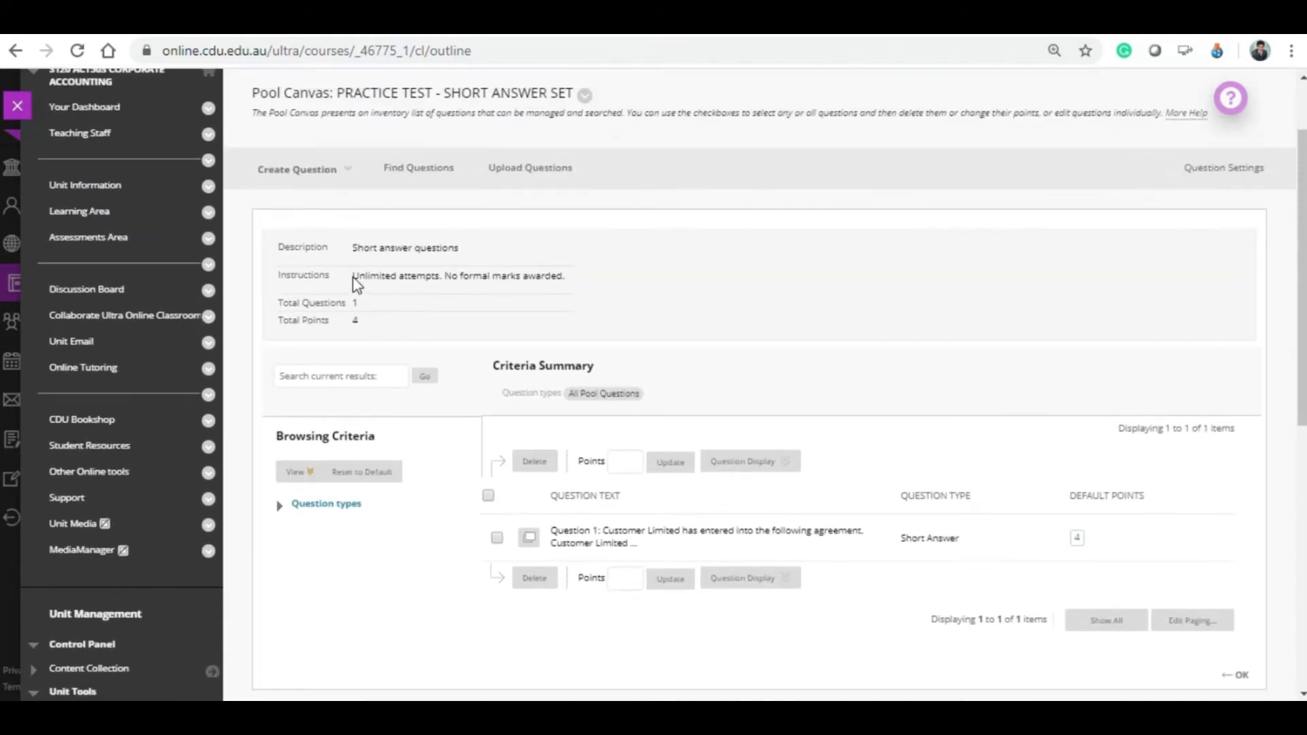
left_click(351, 183)
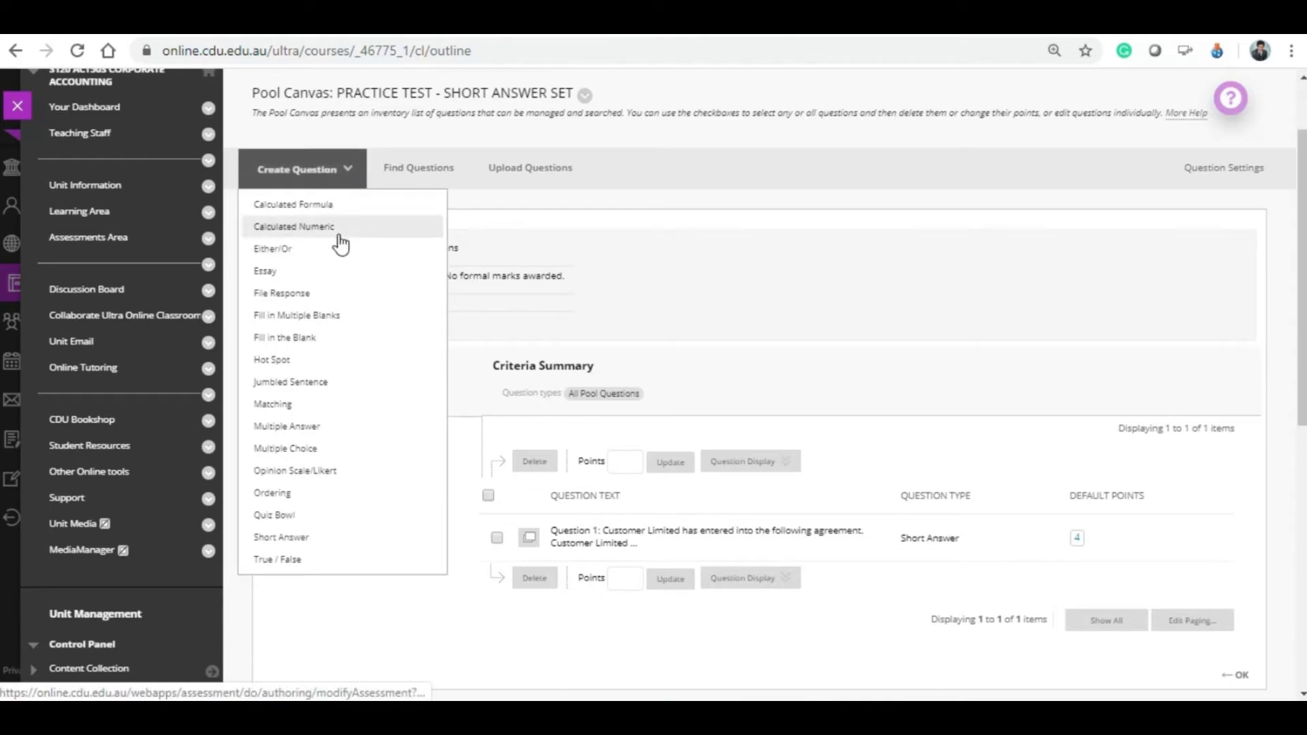
left_click(345, 182)
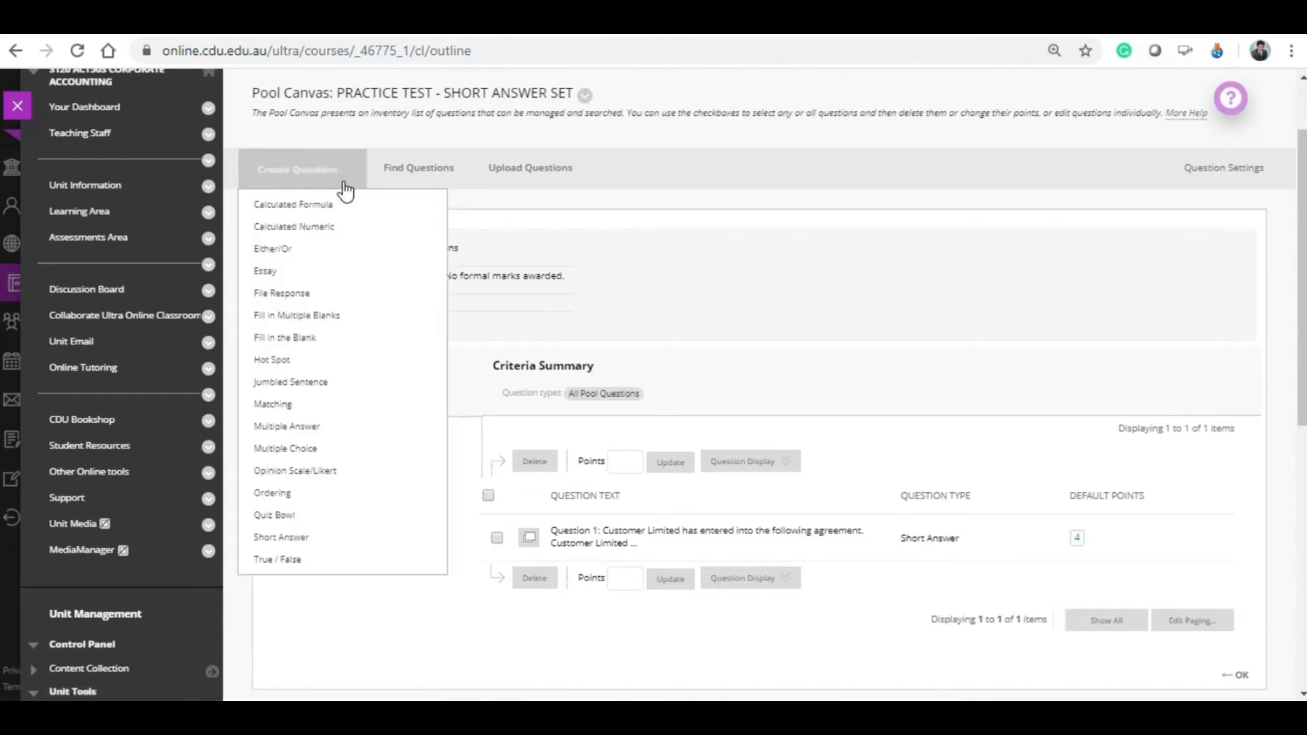
left_click(293, 539)
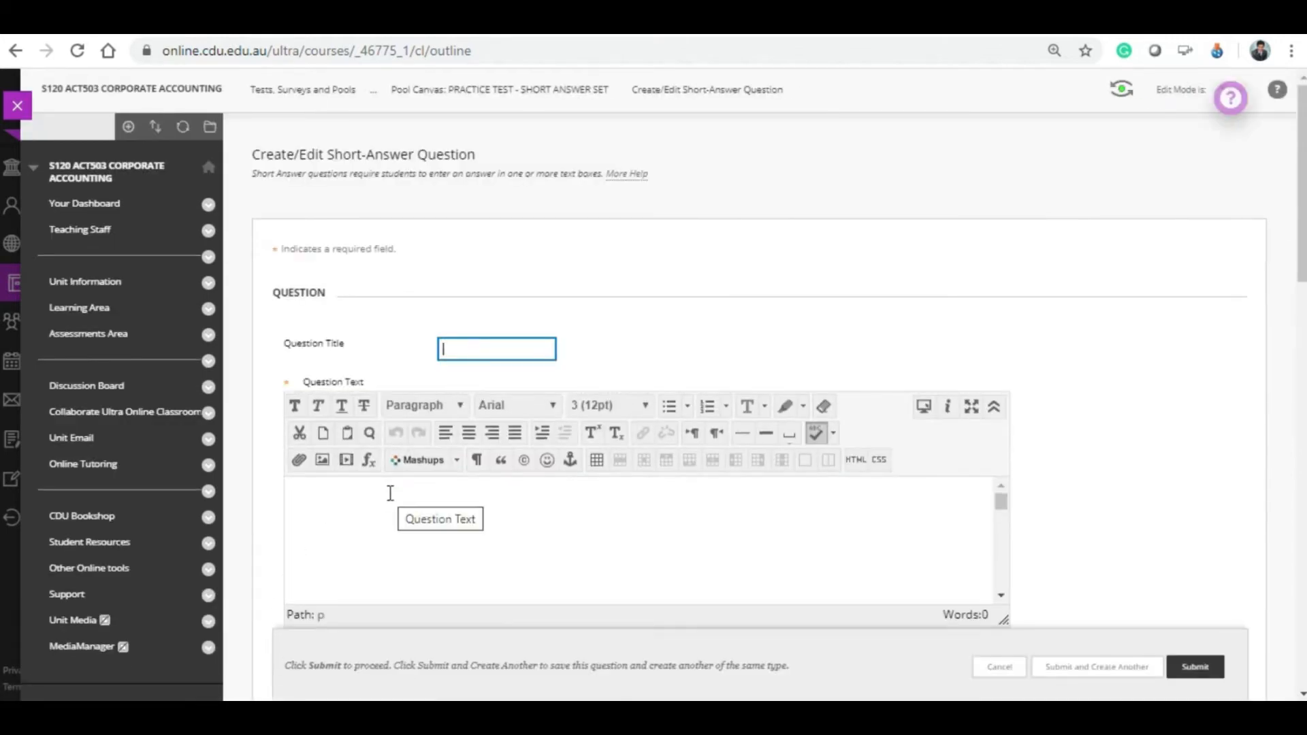
type("Question 2")
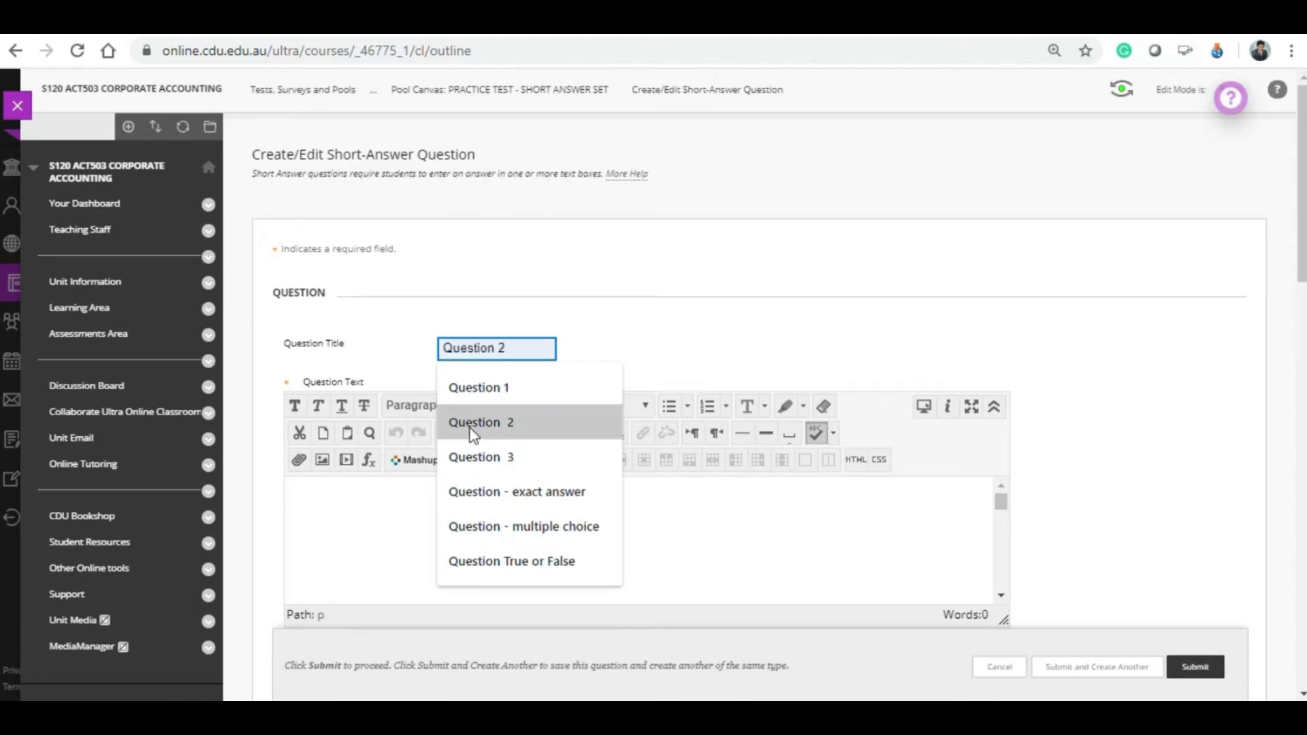
left_click(477, 424)
left_click(385, 535)
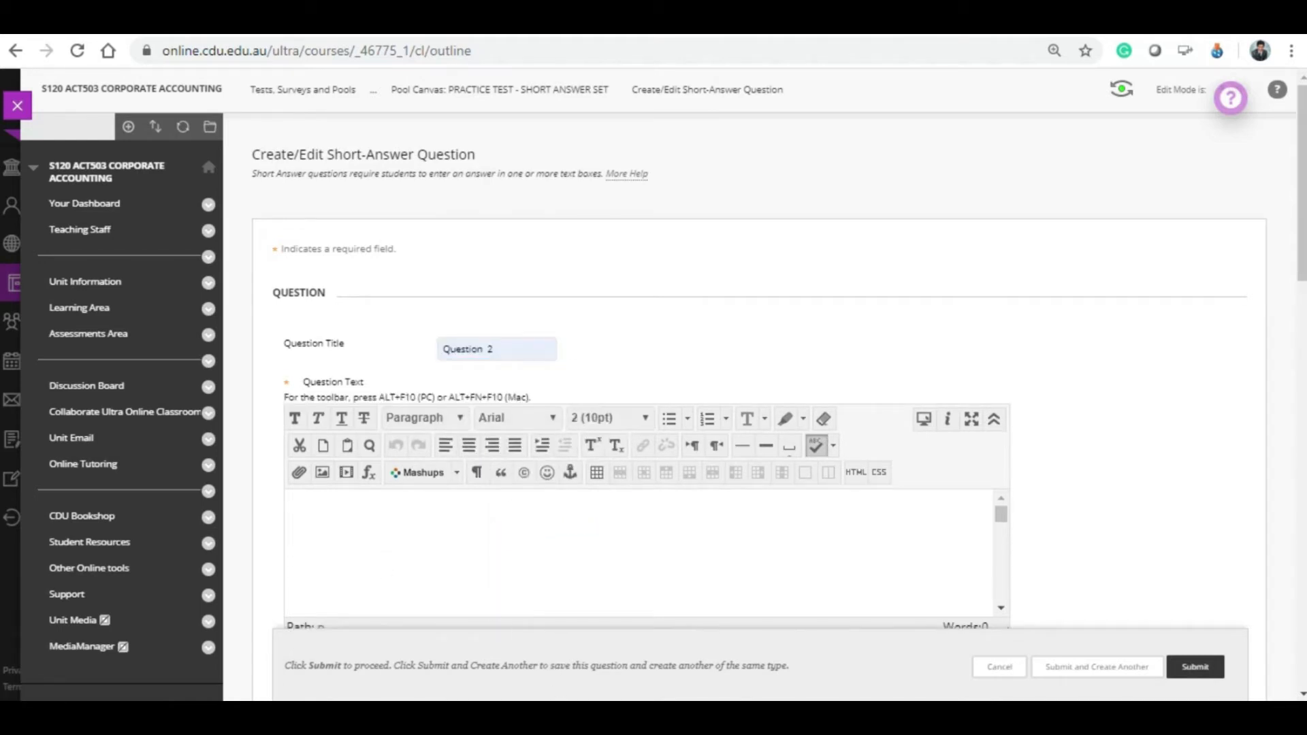
Switch to the Word document and copy the second 4-mark question on the 10-month shop lease, including its requirement and reference lines.
key("alt+Tab")
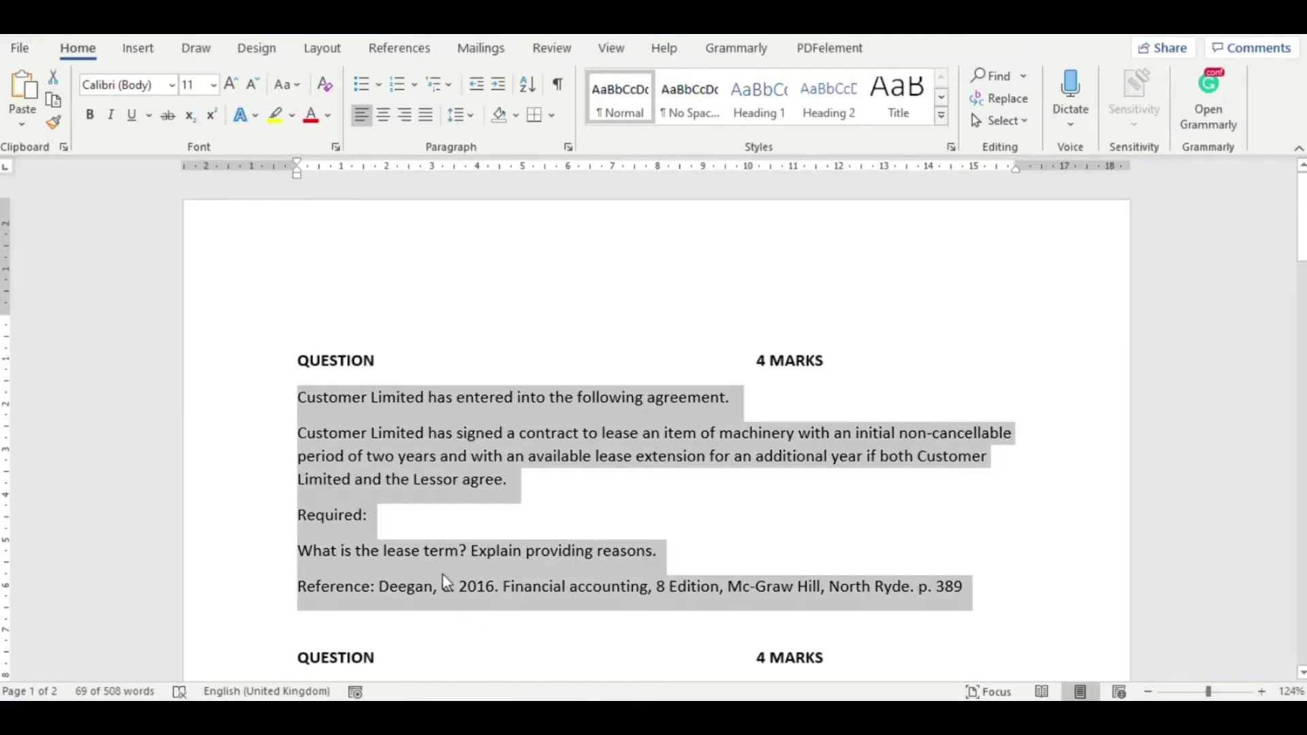
scroll(433, 541, "down", 6)
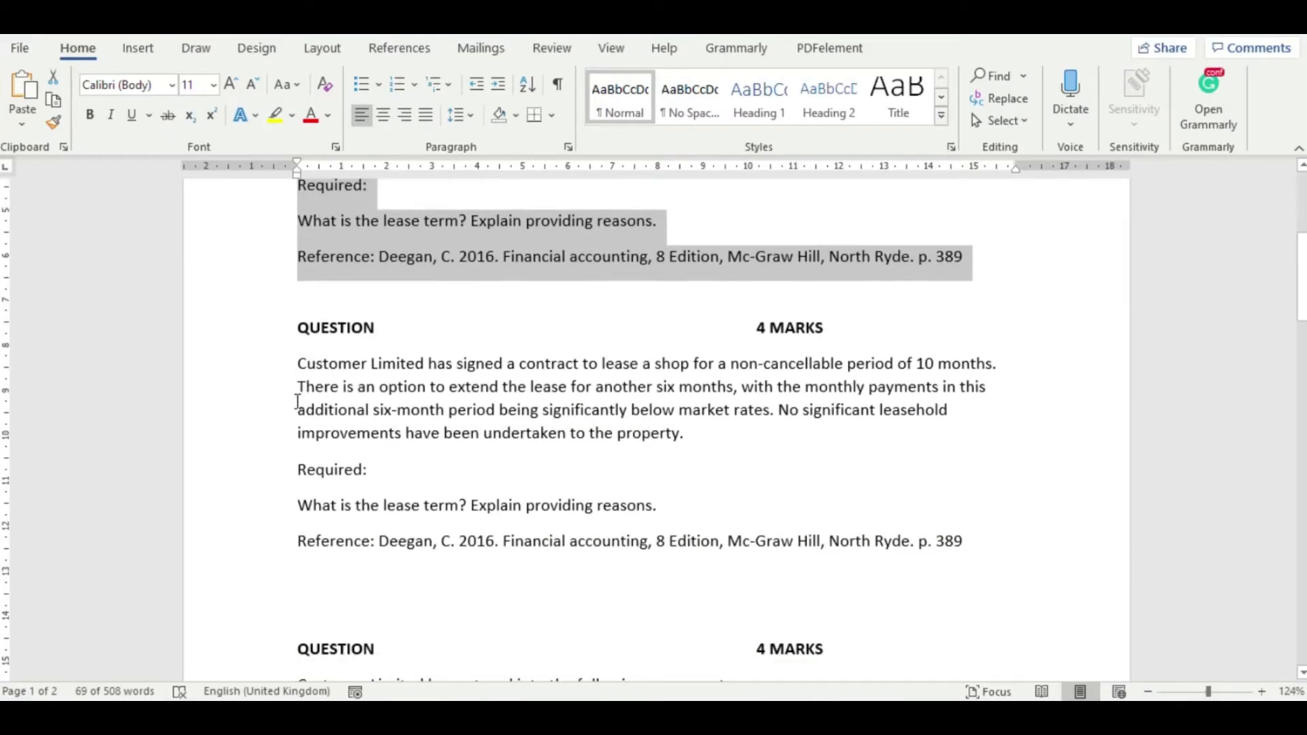
left_click_drag(299, 363, 1030, 534)
right_click(478, 399)
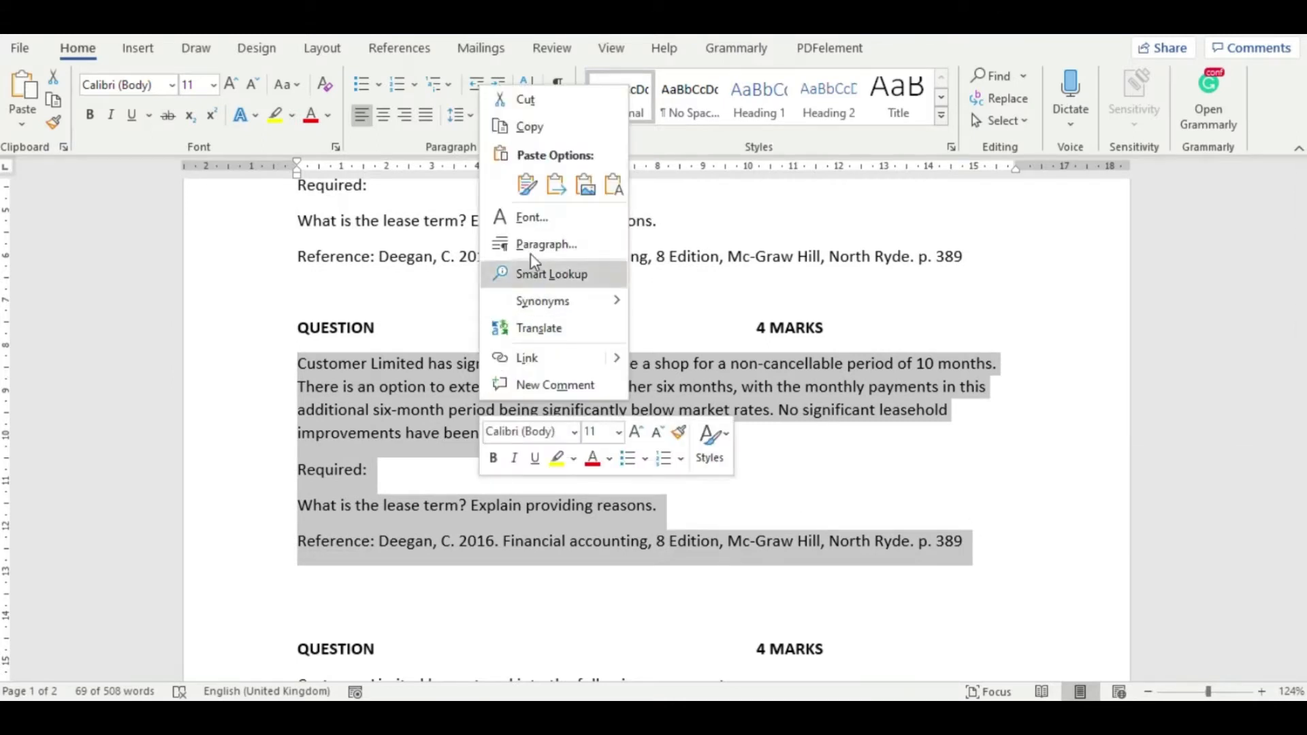
left_click(527, 123)
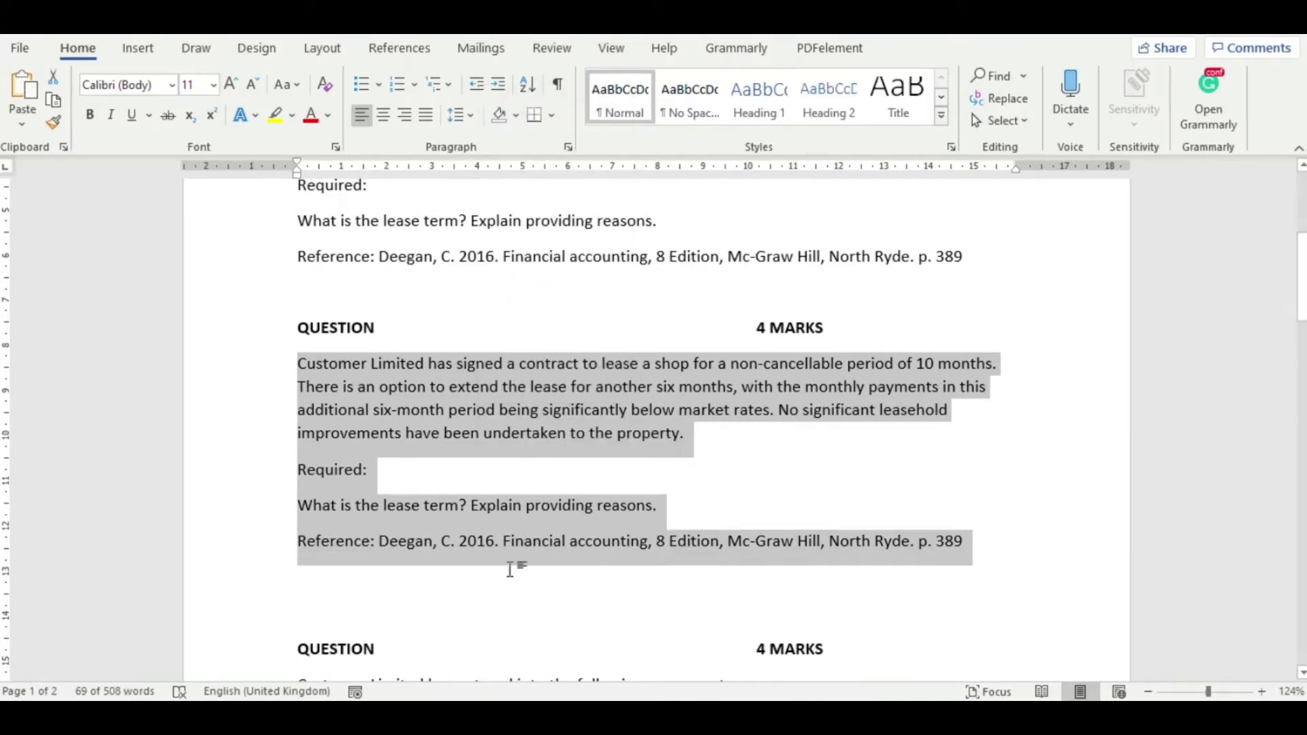
Return to Learnline, paste the shop lease question as the question text, add "Please write your answer below here." beneath it and submit.
left_click(516, 716)
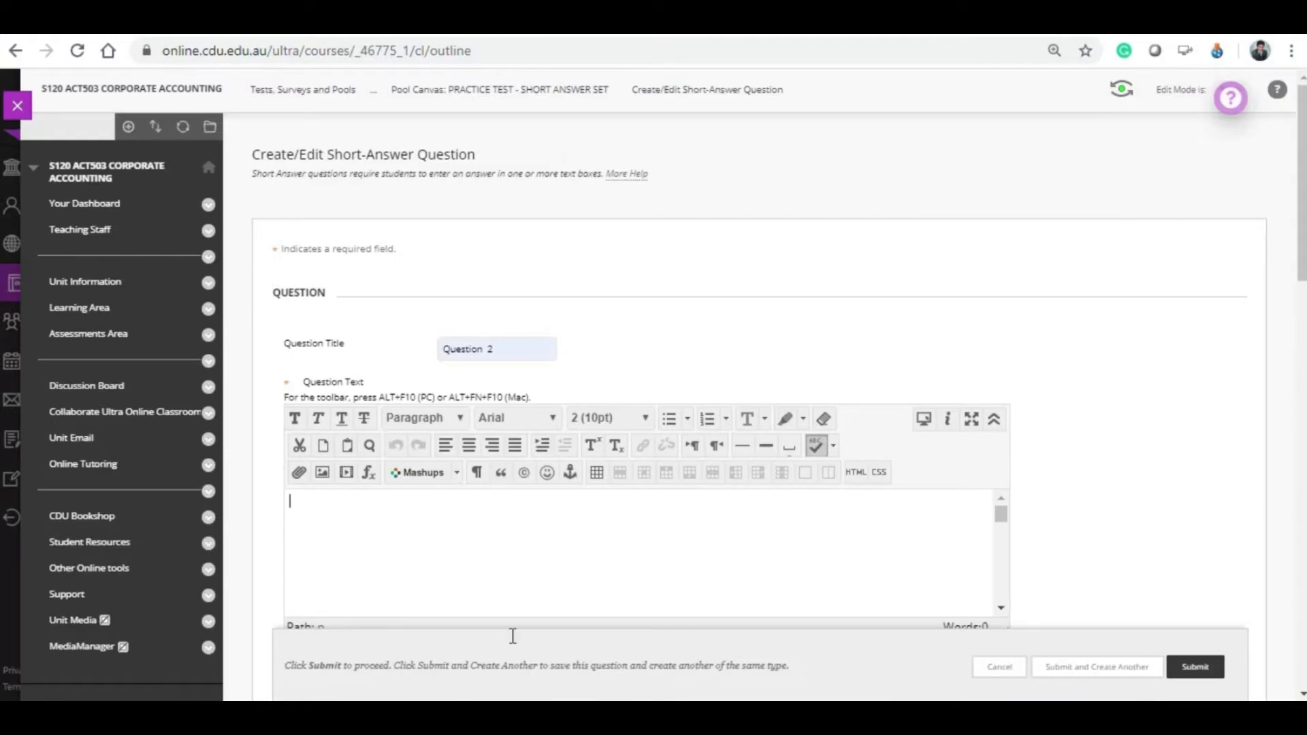
left_click(467, 578)
key("ctrl+v")
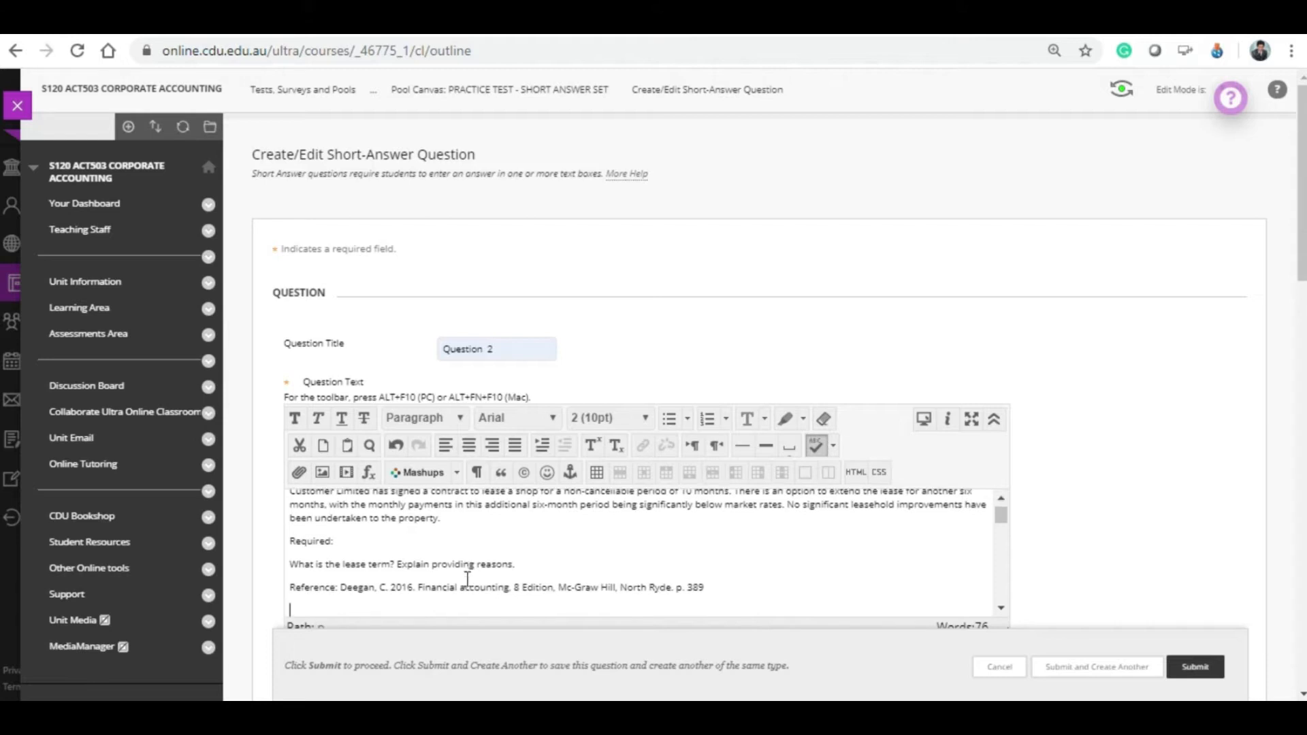
key("Return")
type("Please write your answer below here.")
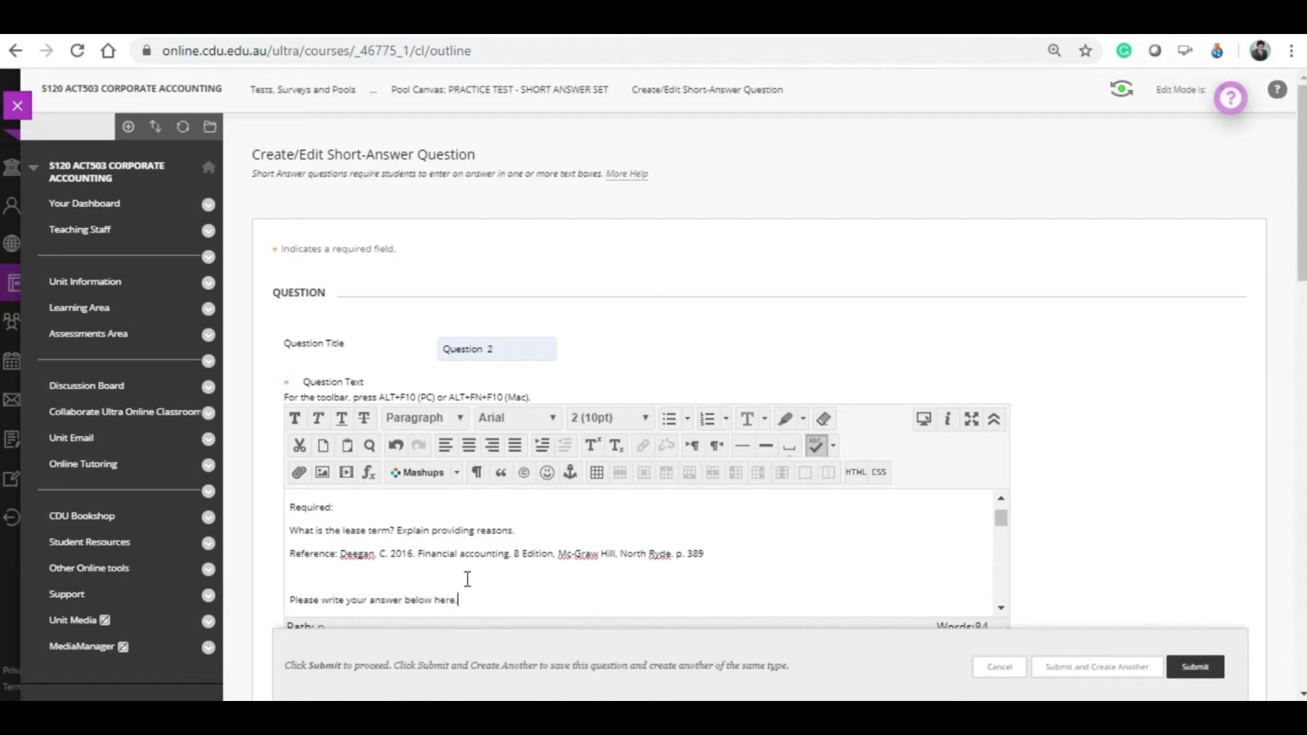
key("Return")
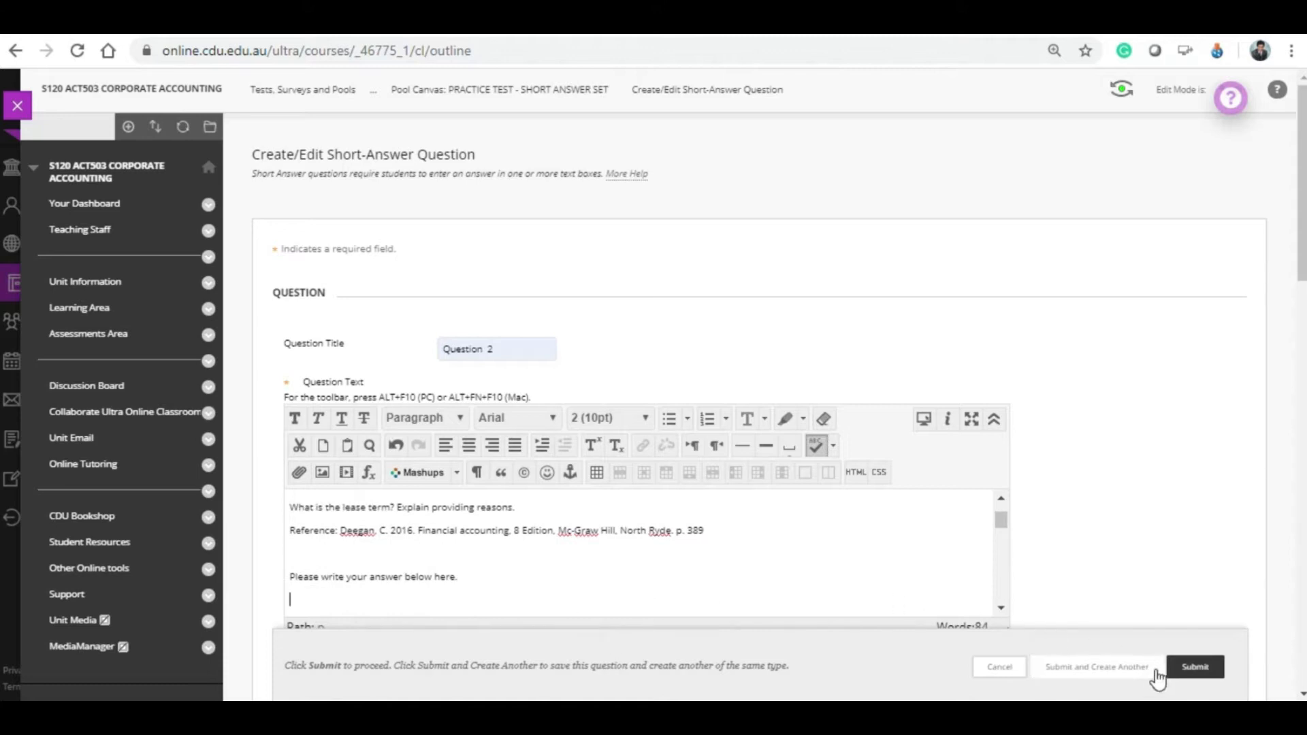
left_click(1185, 670)
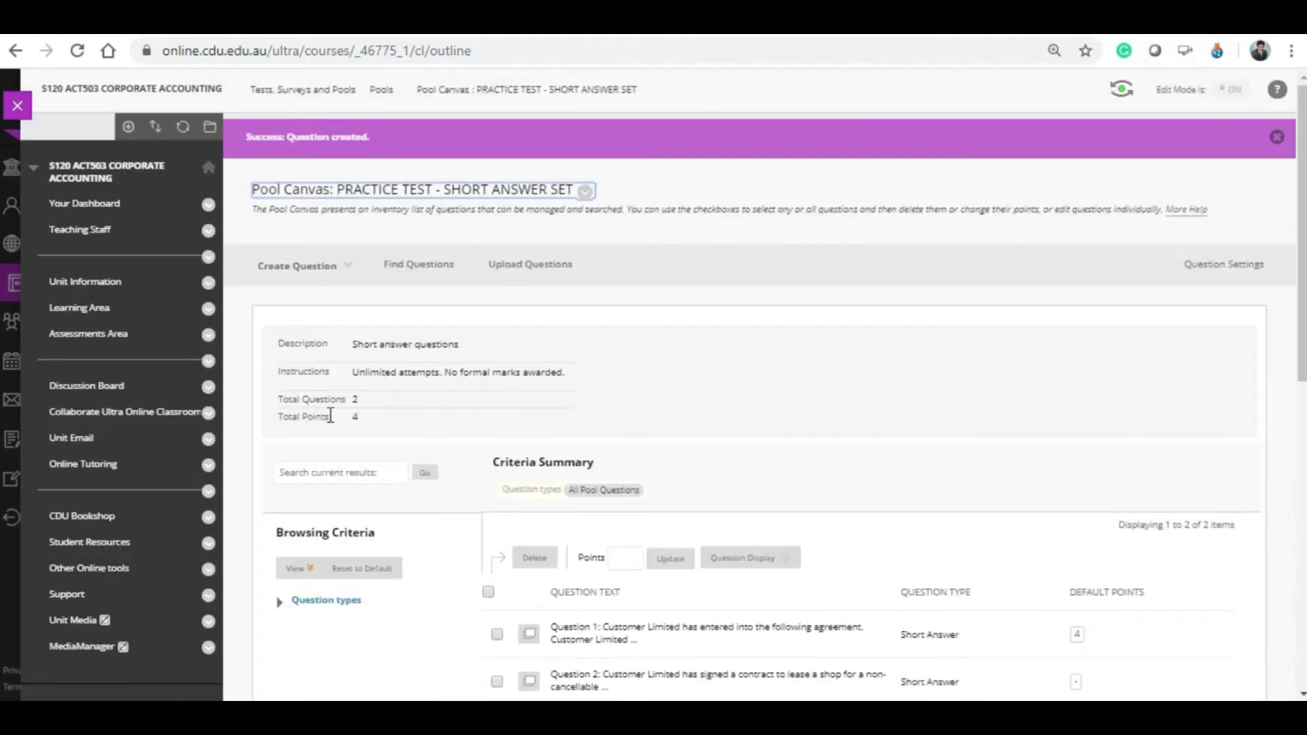
scroll(504, 371, "down", 2)
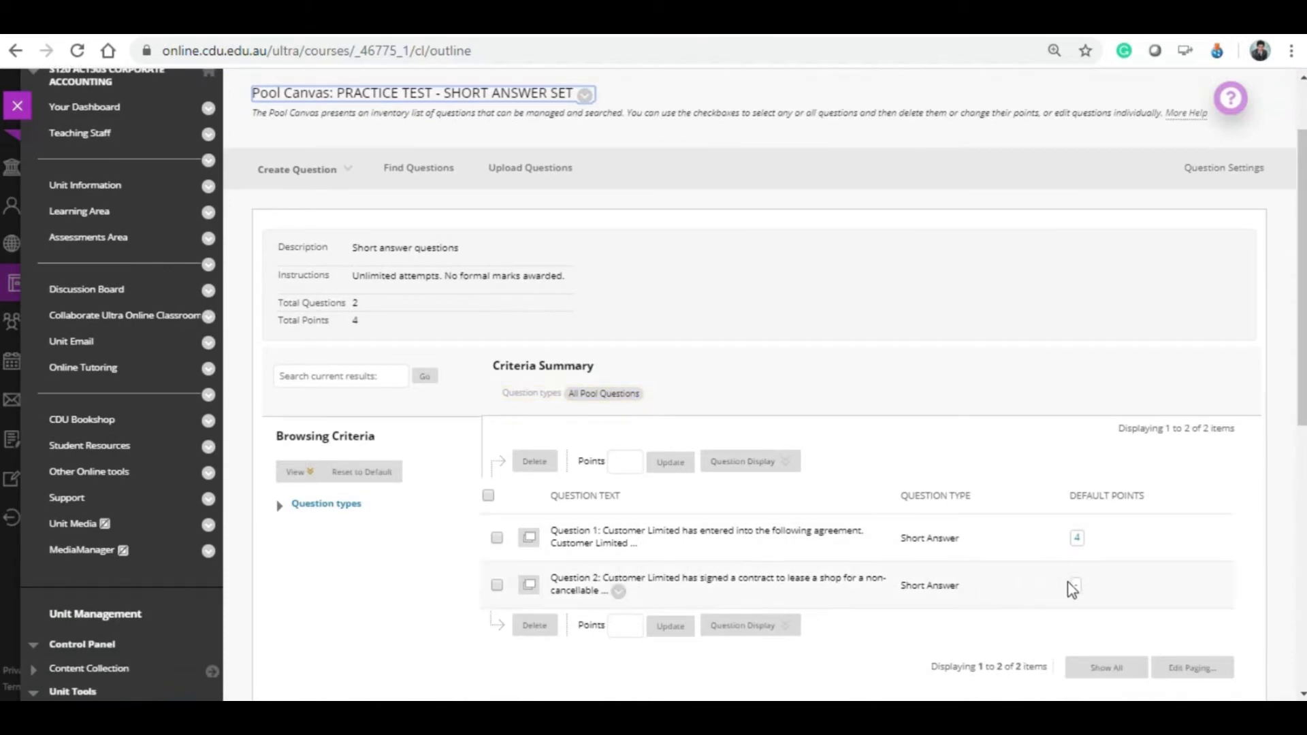
Set the default points of Question 2 in the pool to 4.
left_click(1076, 587)
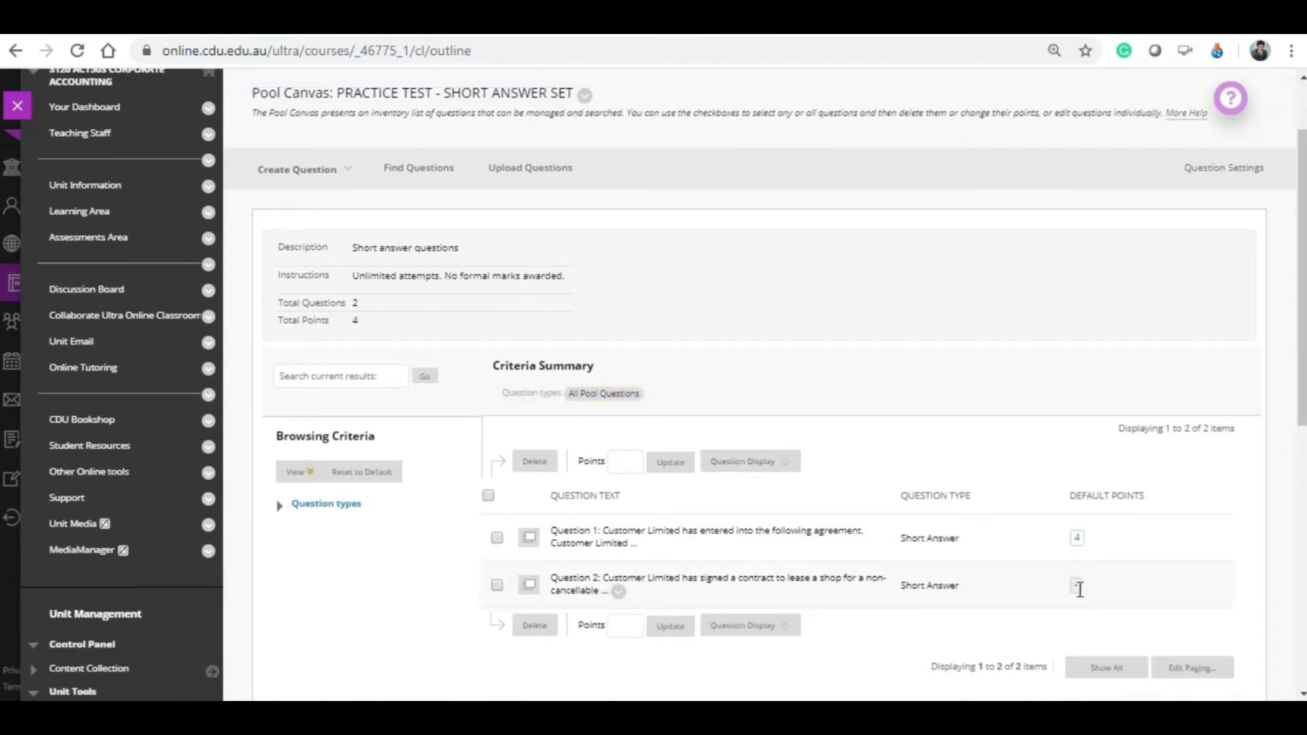
left_click(1080, 589)
left_click(1078, 587)
left_click(1097, 586)
left_click(1074, 586)
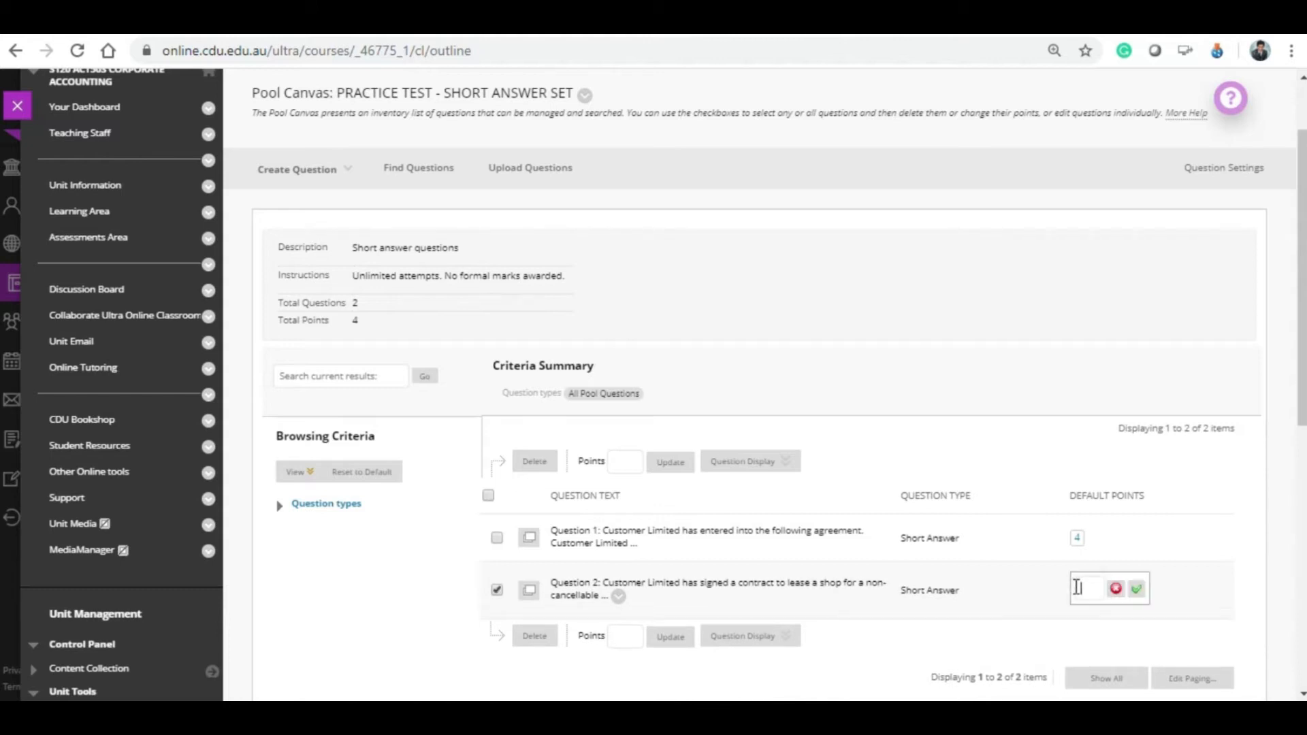
left_click(1078, 587)
type("4")
left_click(1137, 591)
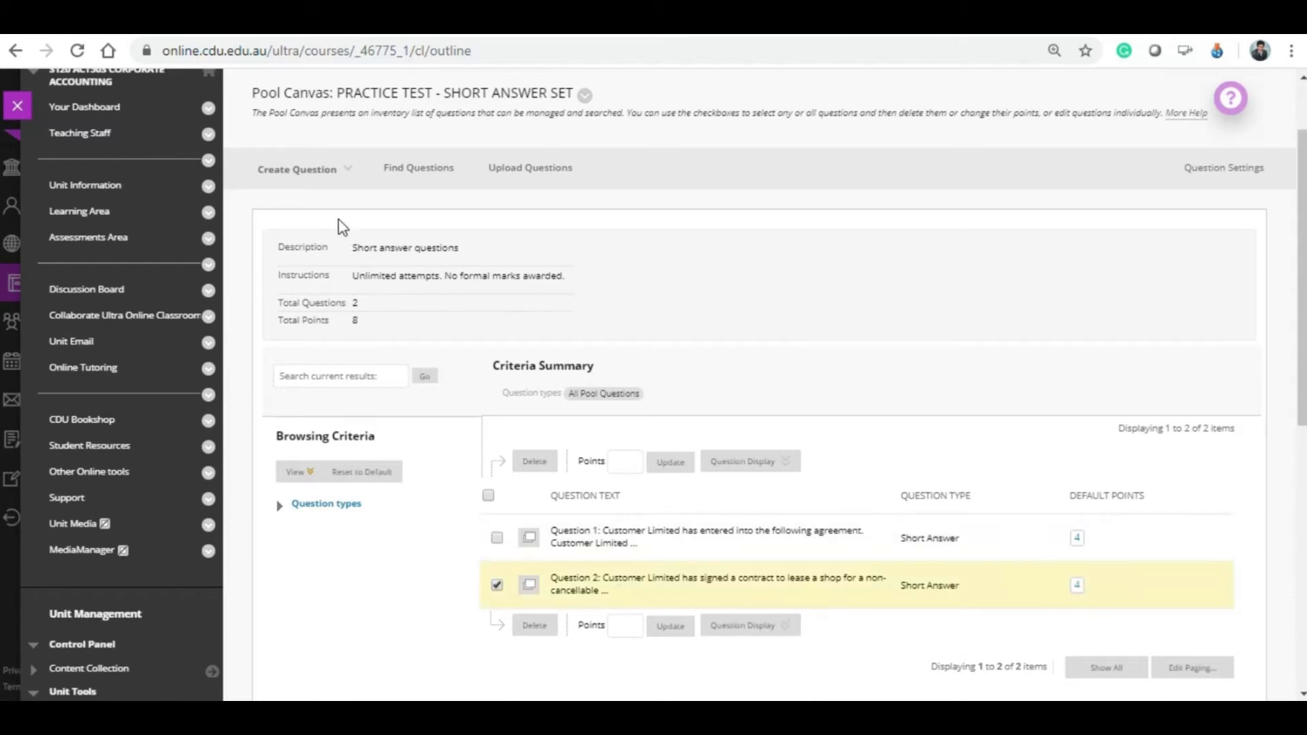
Start another Short Answer question in the pool and title it Question 3.
left_click(344, 170)
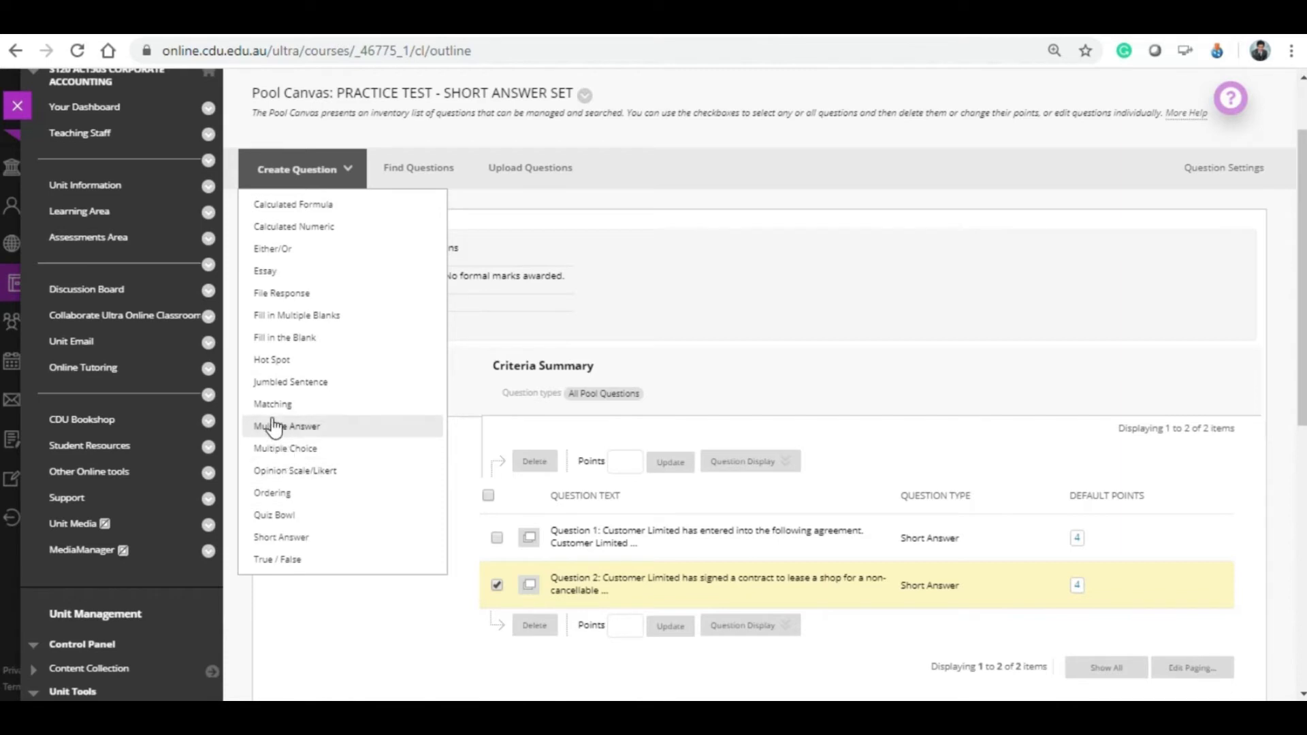
left_click(288, 537)
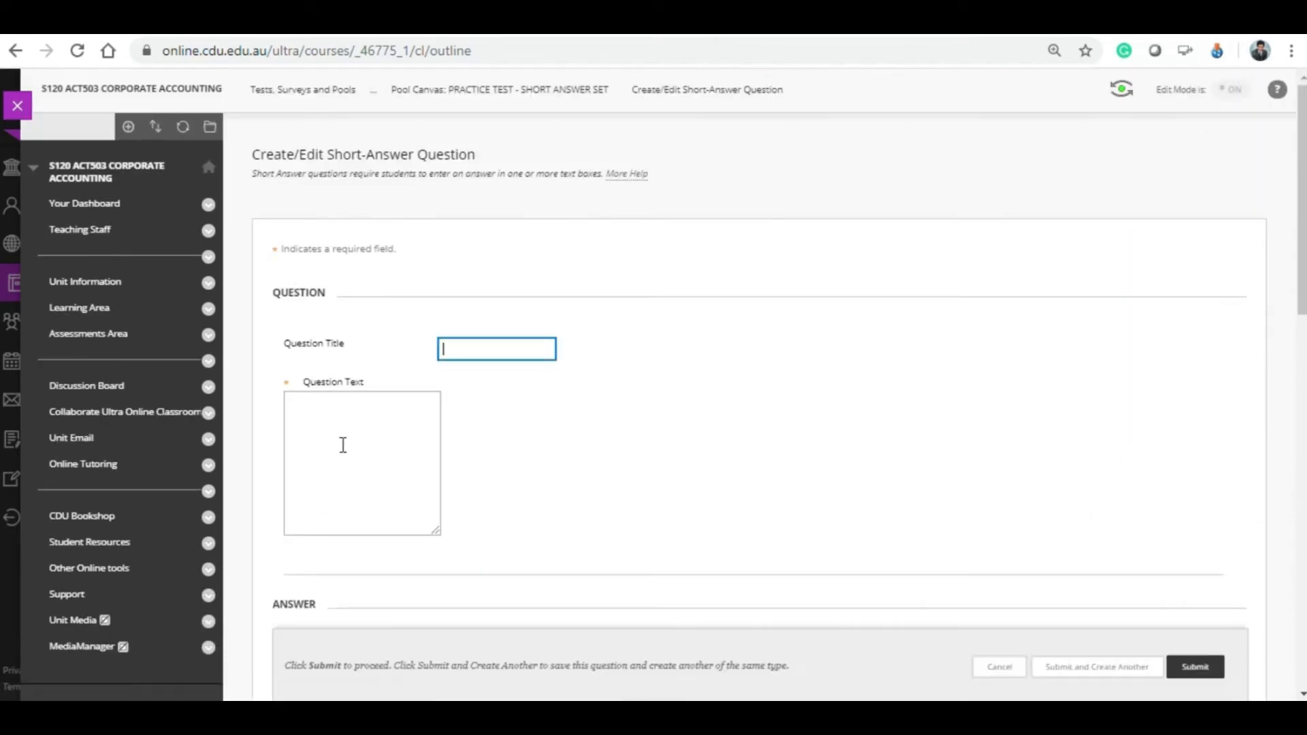
type("q")
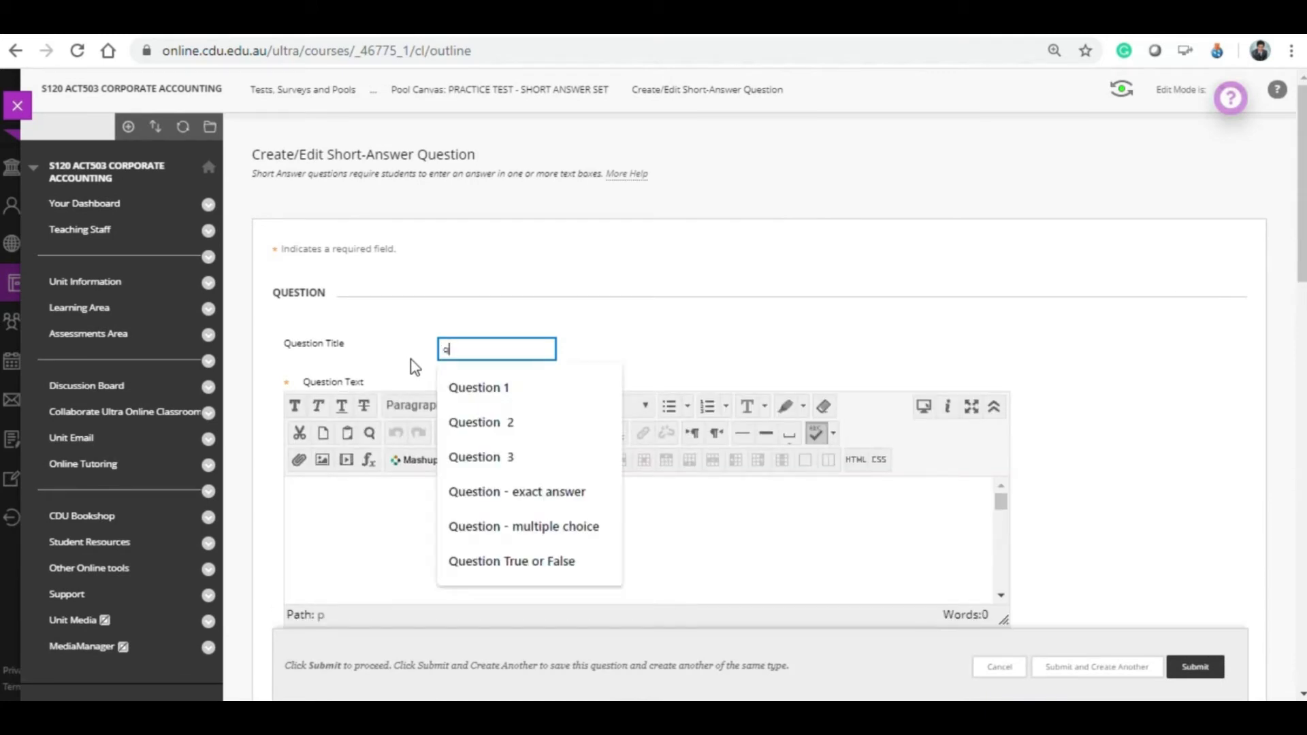
type("uestion 3")
left_click(466, 458)
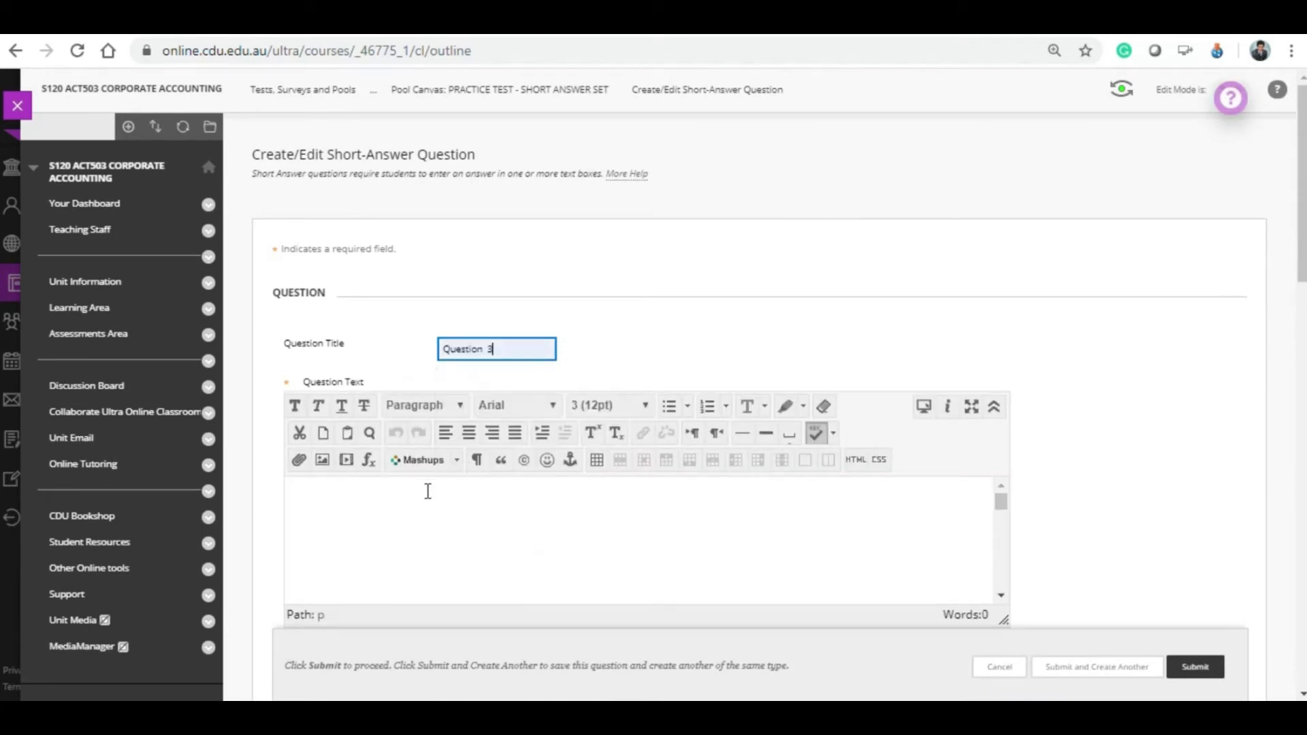
left_click(427, 492)
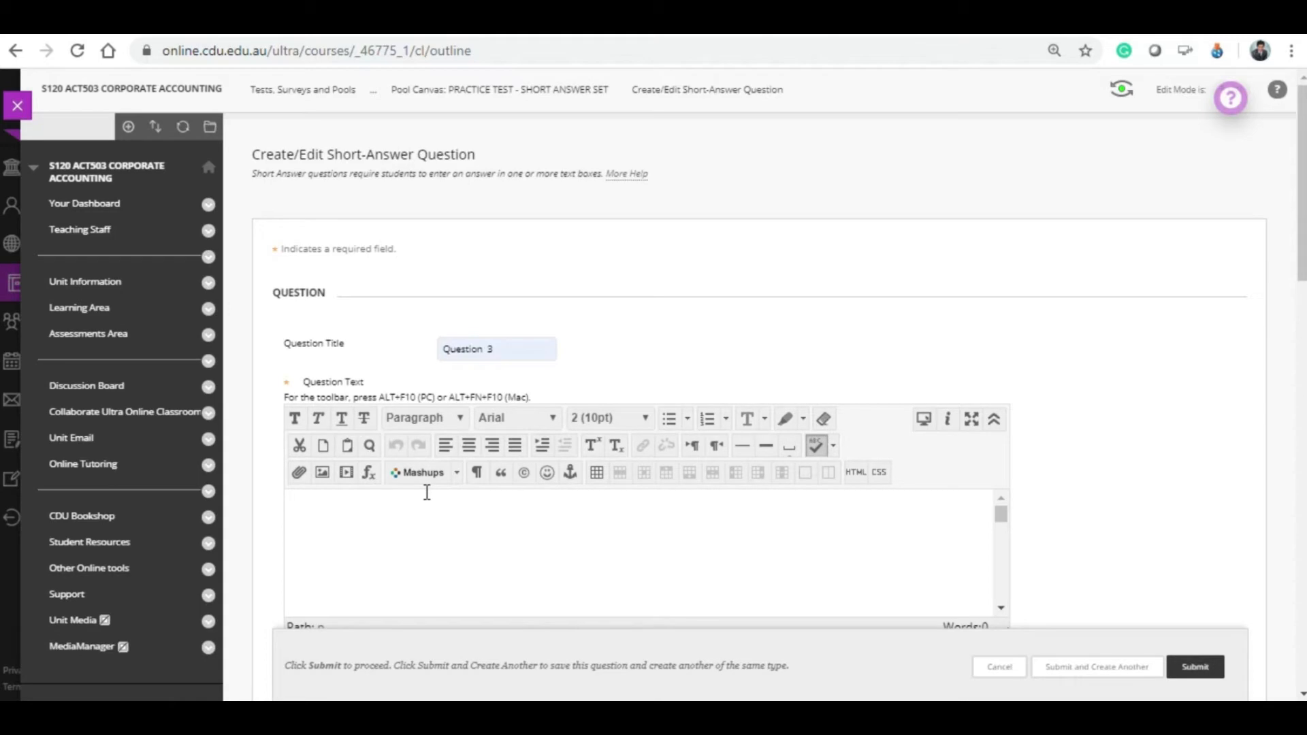
Switch to the Word document and copy the 4-mark question on the 10-month motor vehicle lease, including its requirement and reference lines.
left_click(469, 714)
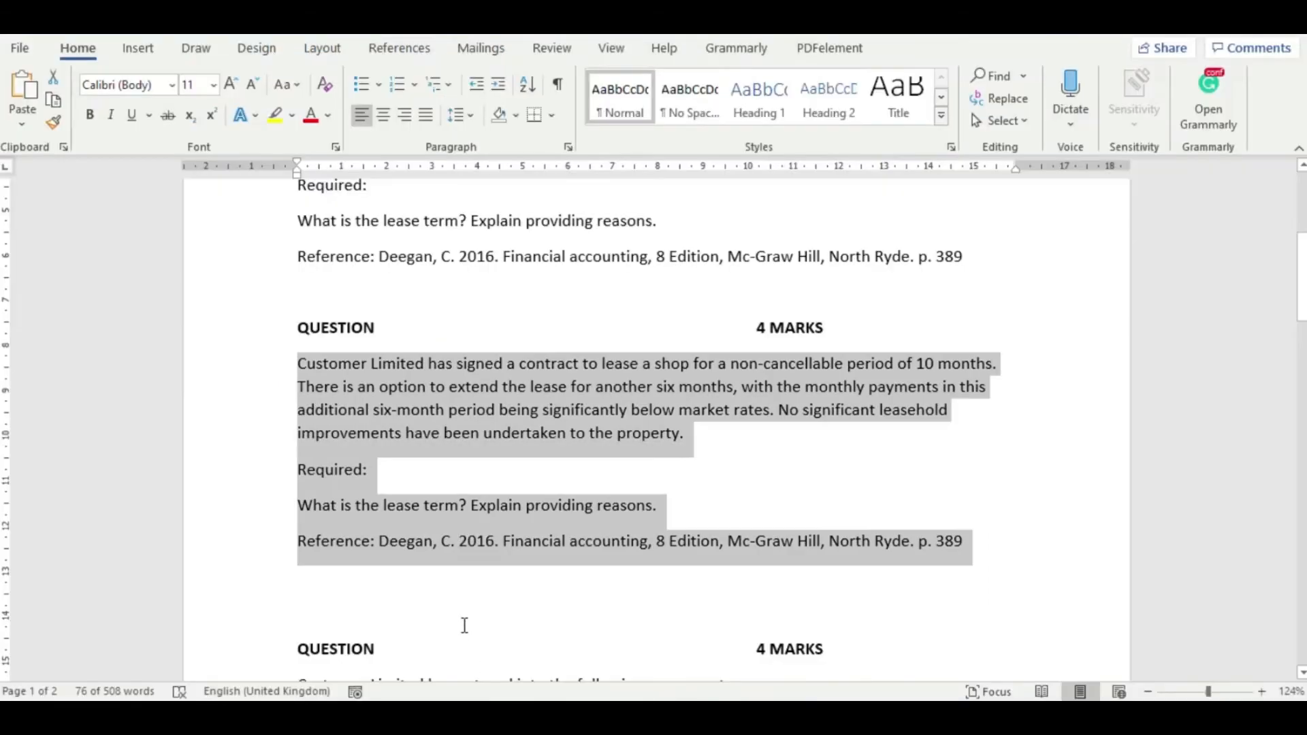
scroll(464, 627, "down", 4)
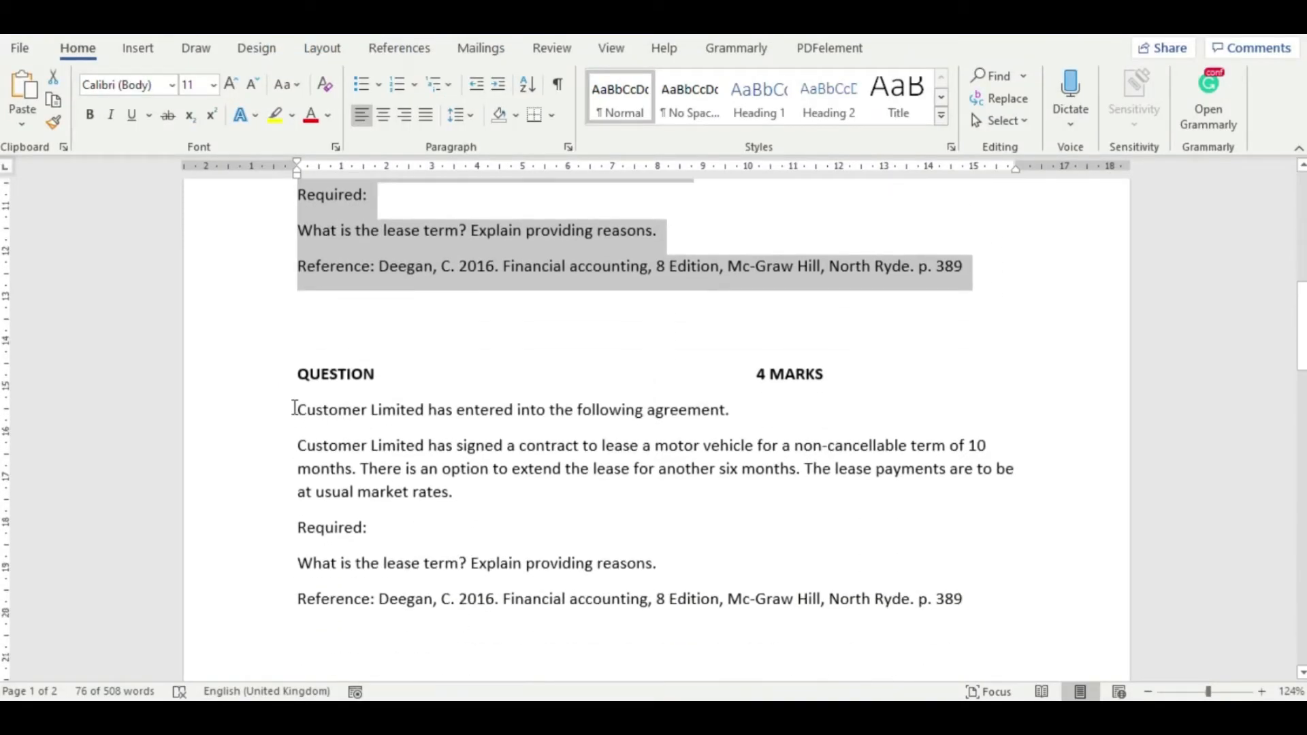
left_click_drag(294, 407, 978, 603)
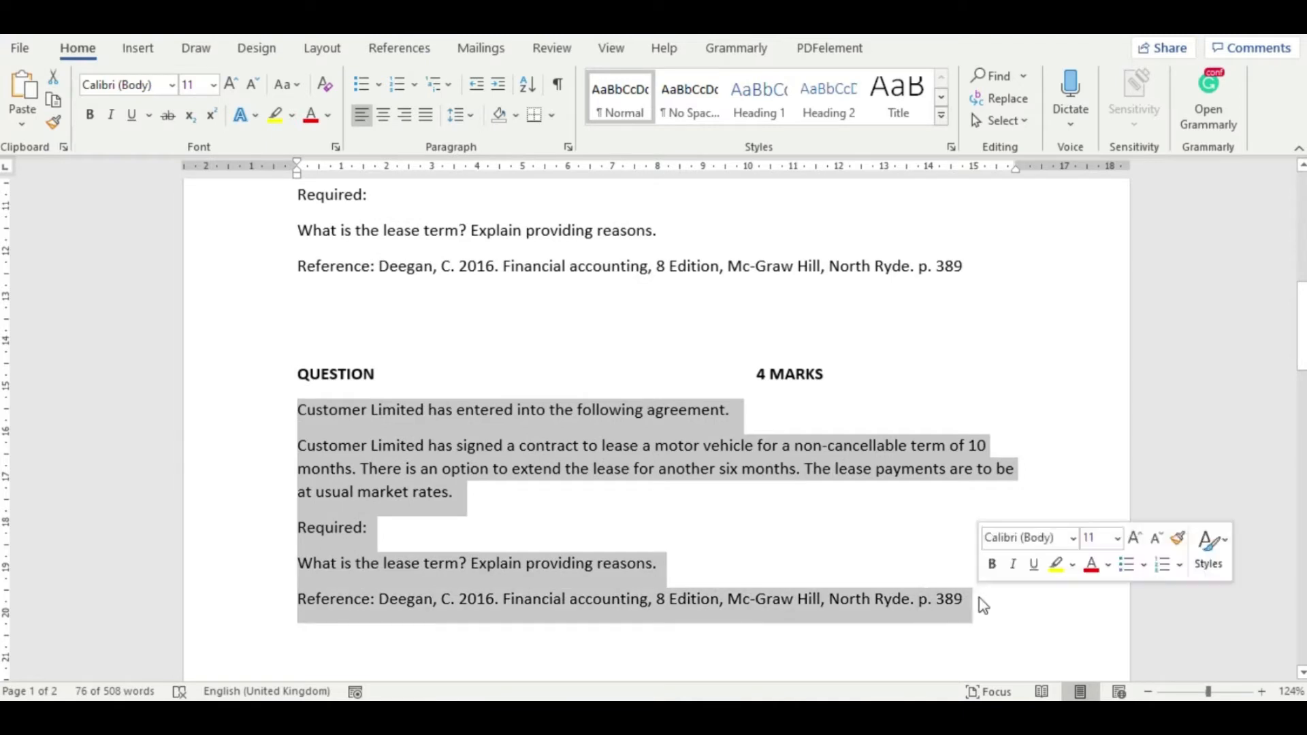
right_click(536, 447)
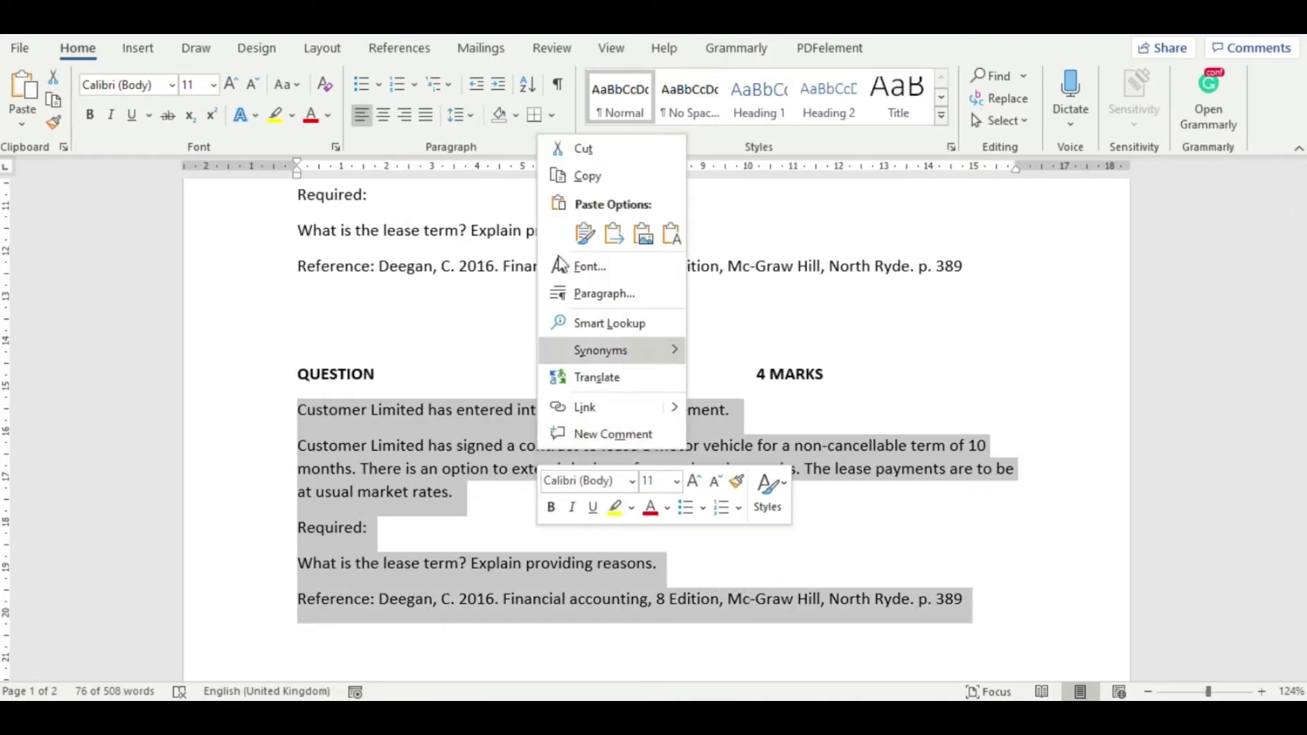
left_click(585, 185)
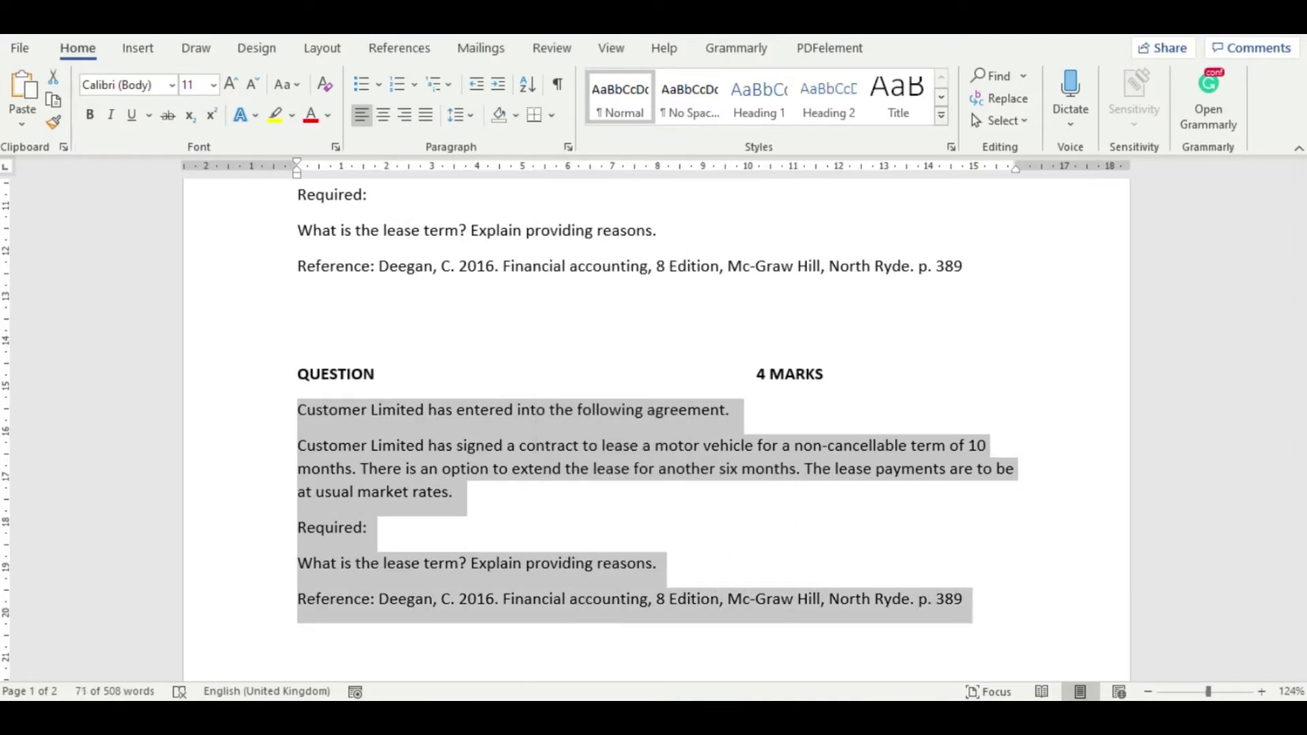
Return to Learnline, paste the motor vehicle lease question as the question text, add "Please write your answer below here." beneath it and submit.
left_click(534, 665)
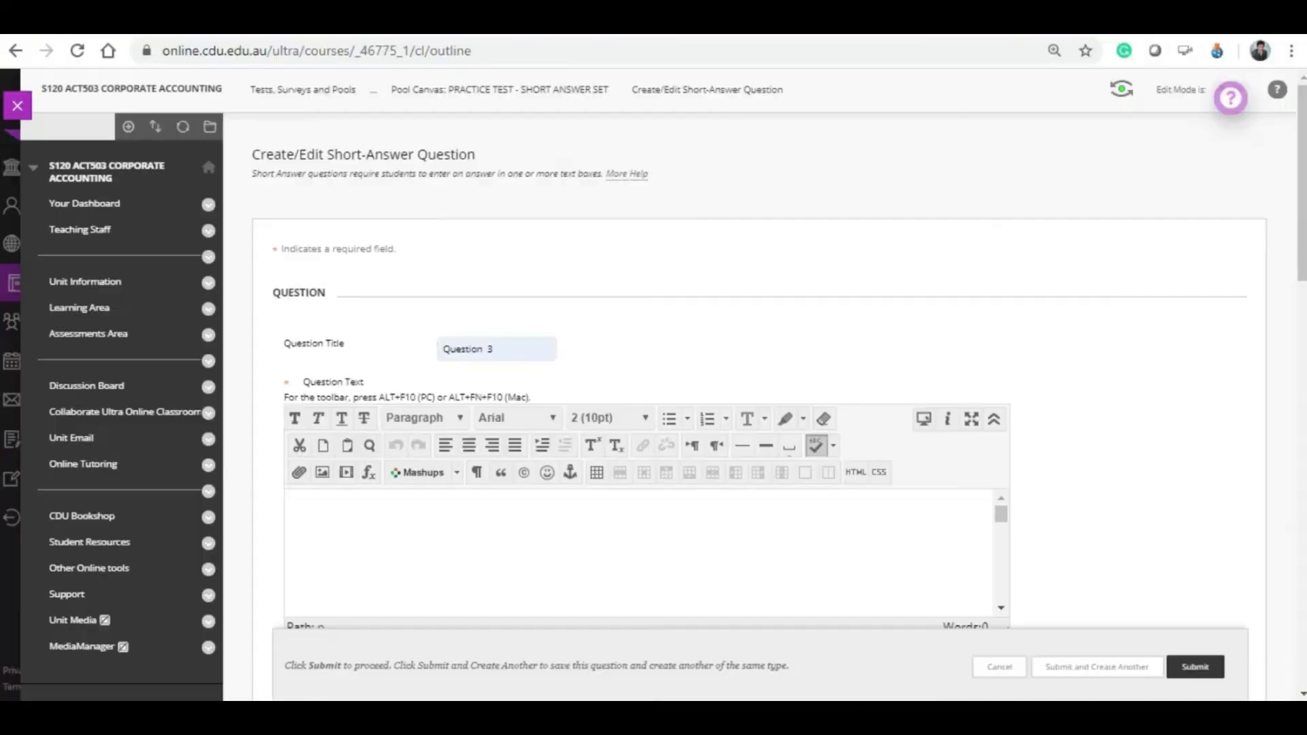
key("ctrl+v")
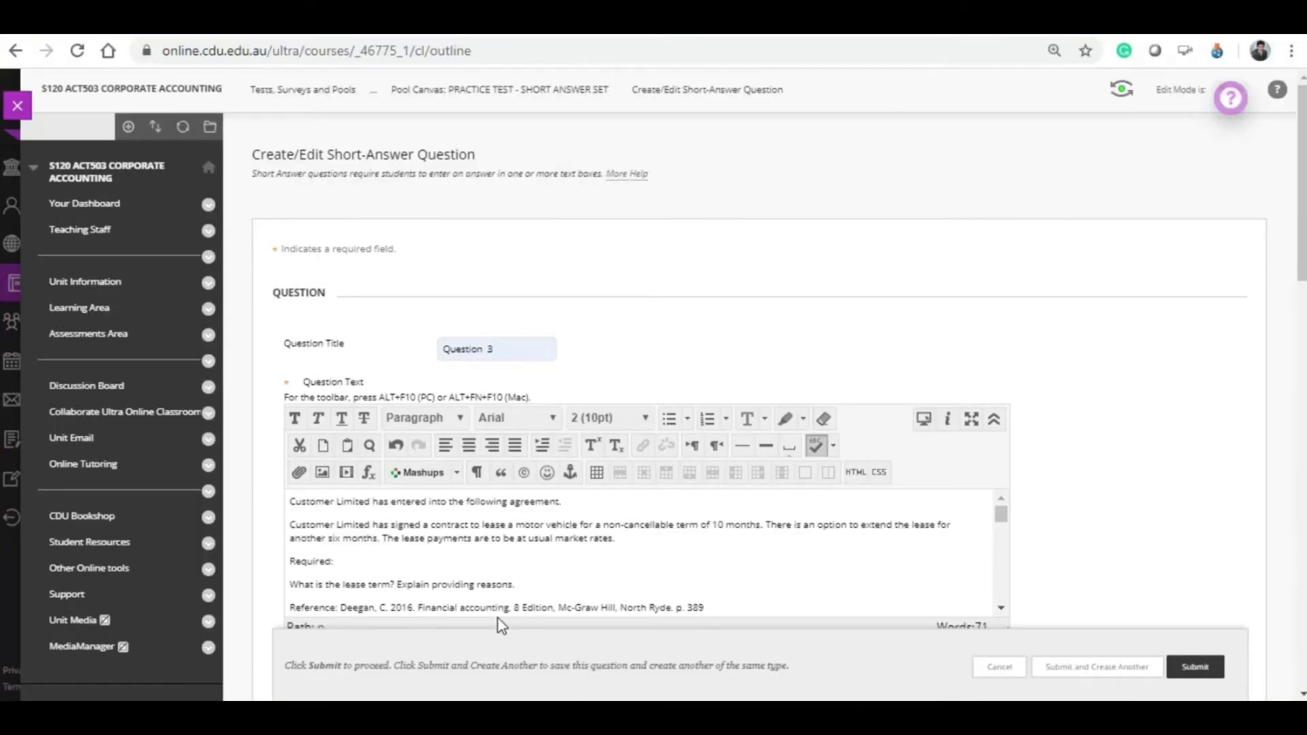
left_click(728, 603)
key("Return")
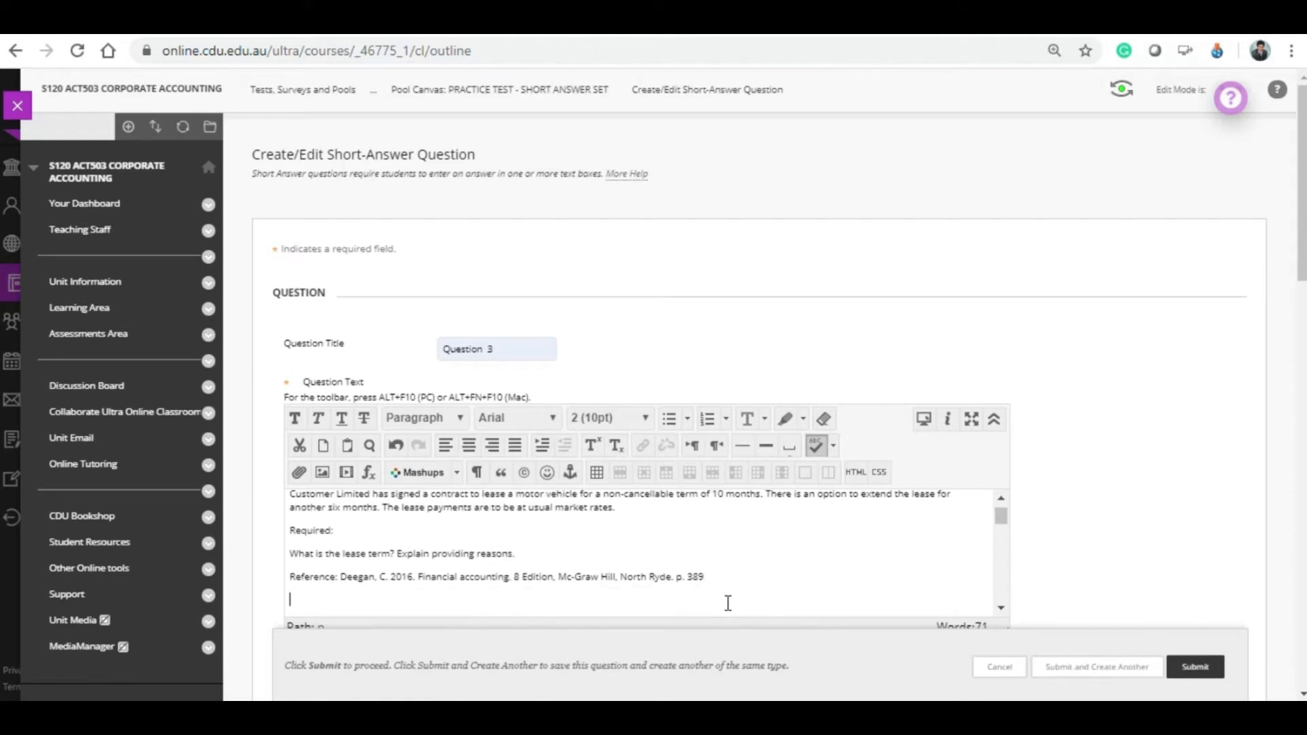
type("Pleas e write your answer belo")
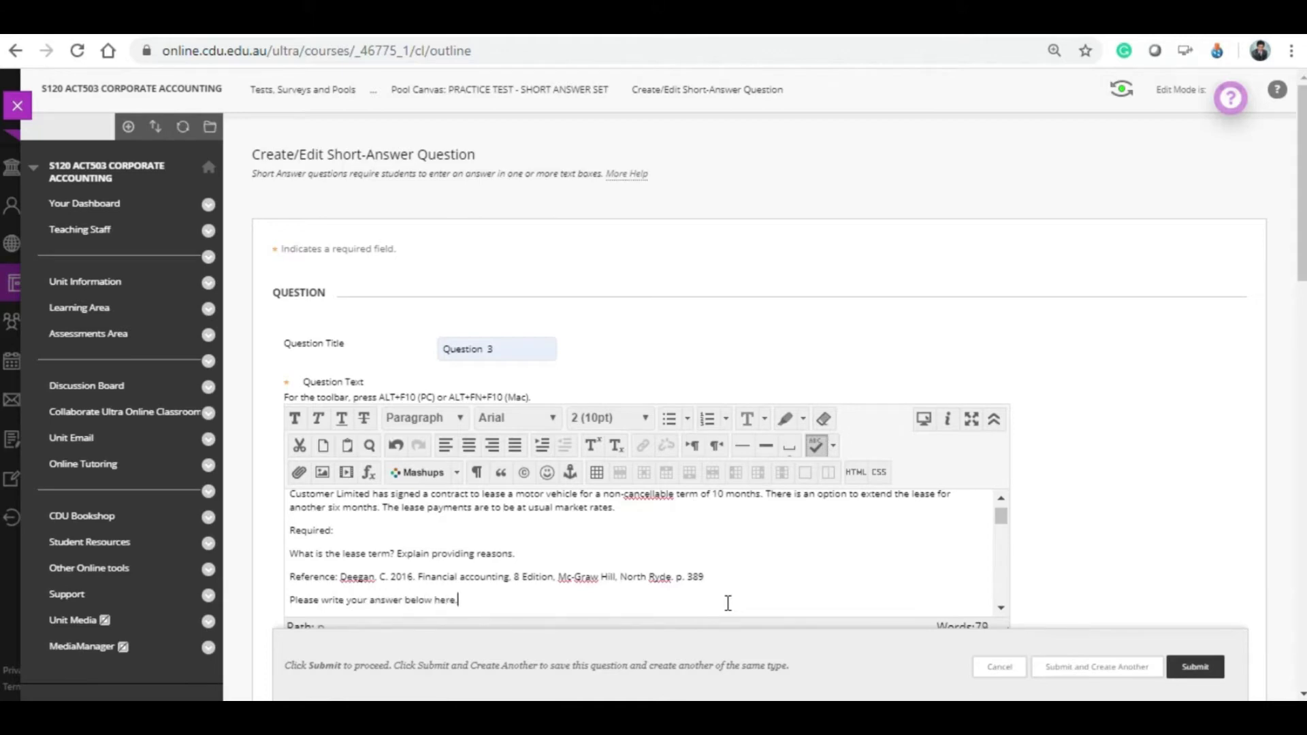
type("w here.")
key("Return")
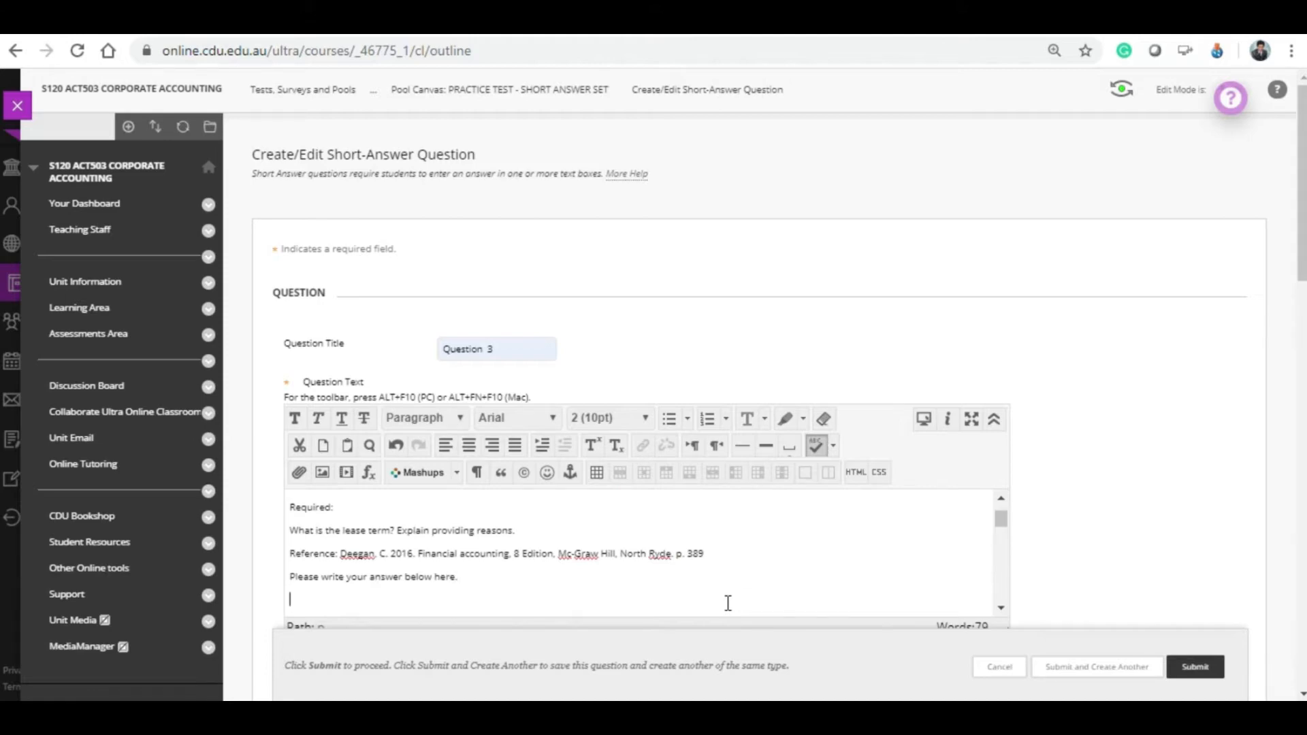
left_click(1194, 667)
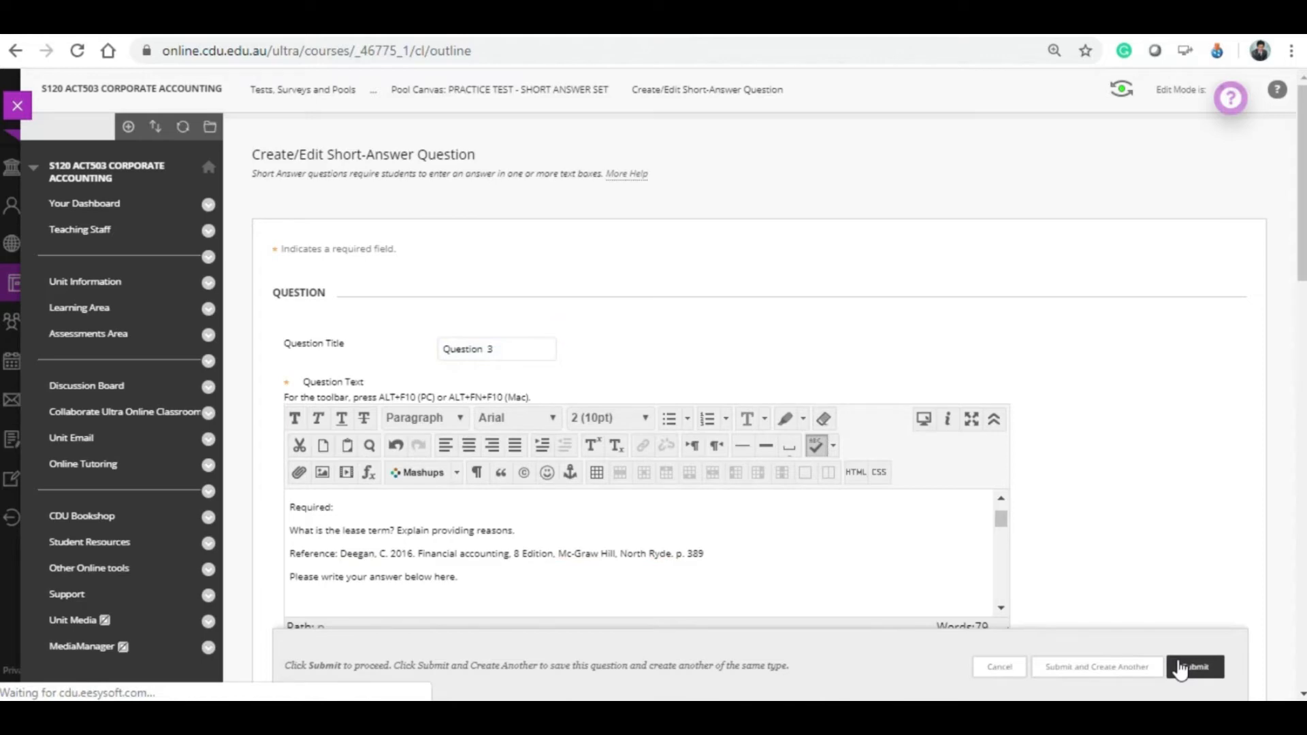
Set the default points of Question 3 in the pool to 4.
scroll(1126, 596, "down", 4)
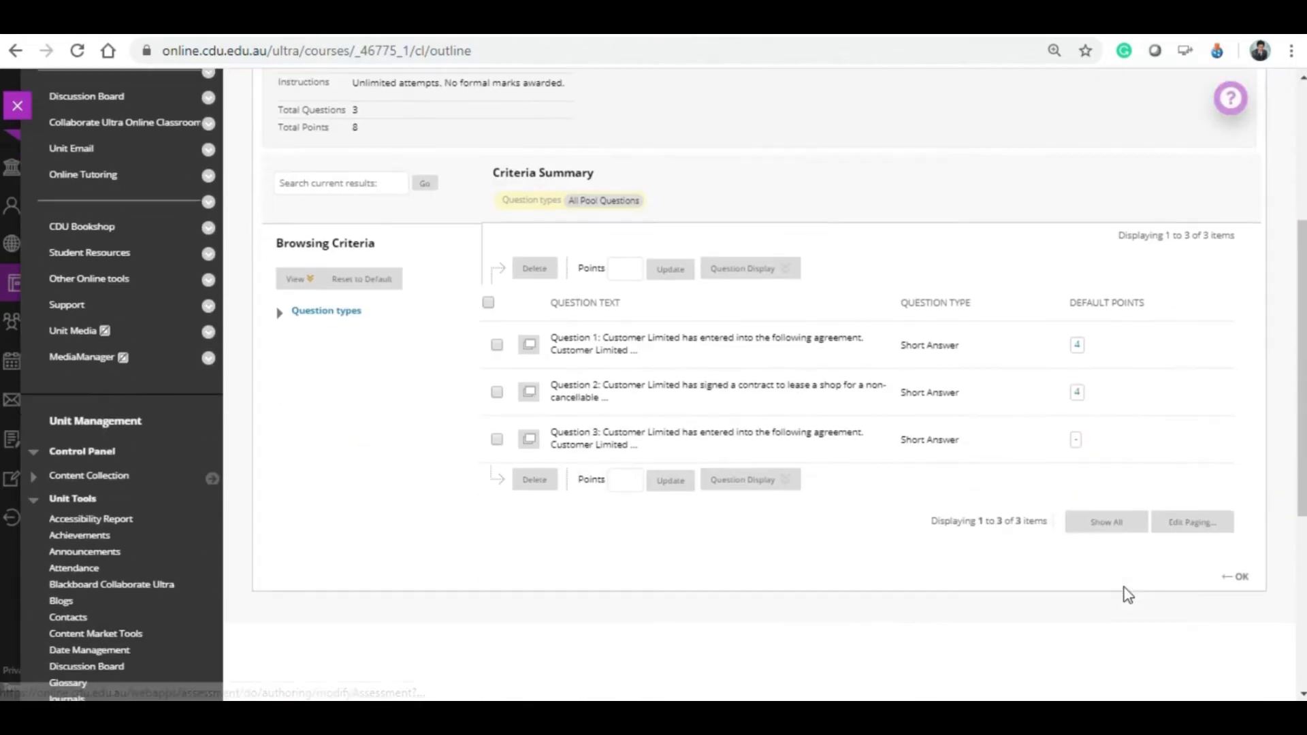
left_click(1078, 444)
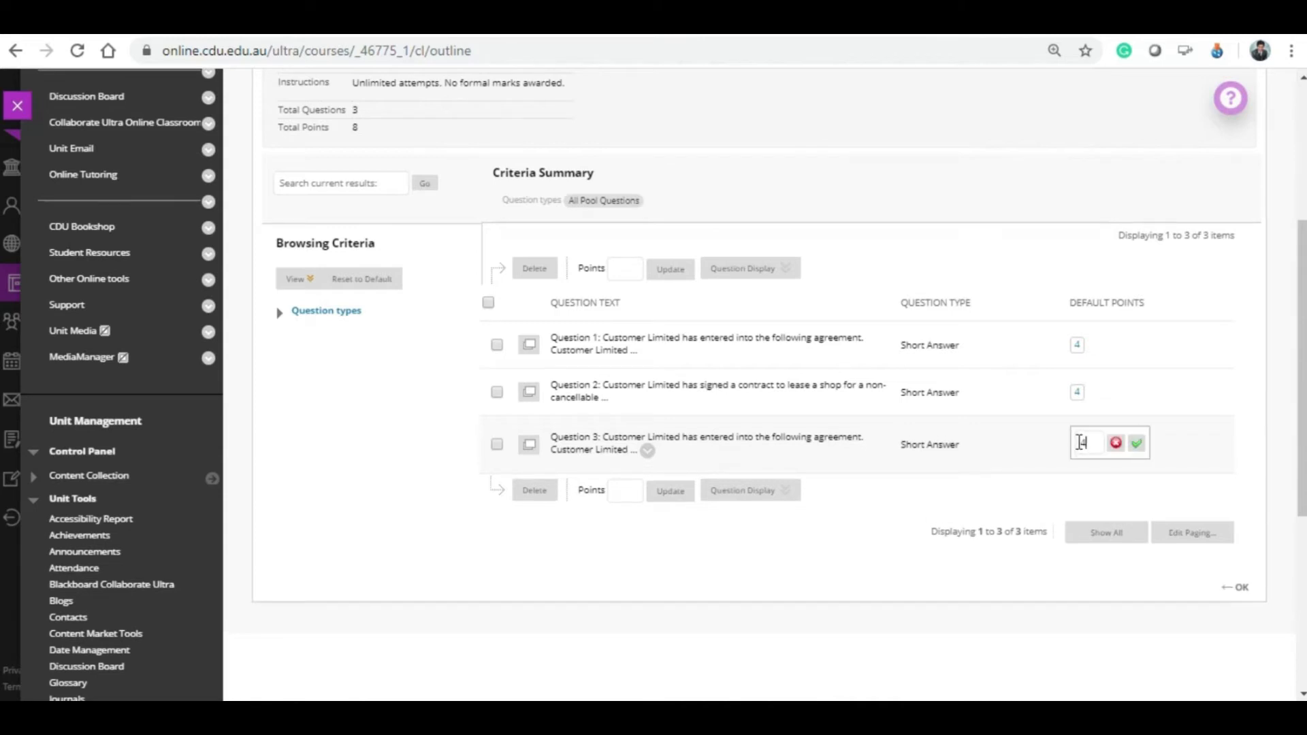
left_click(1134, 446)
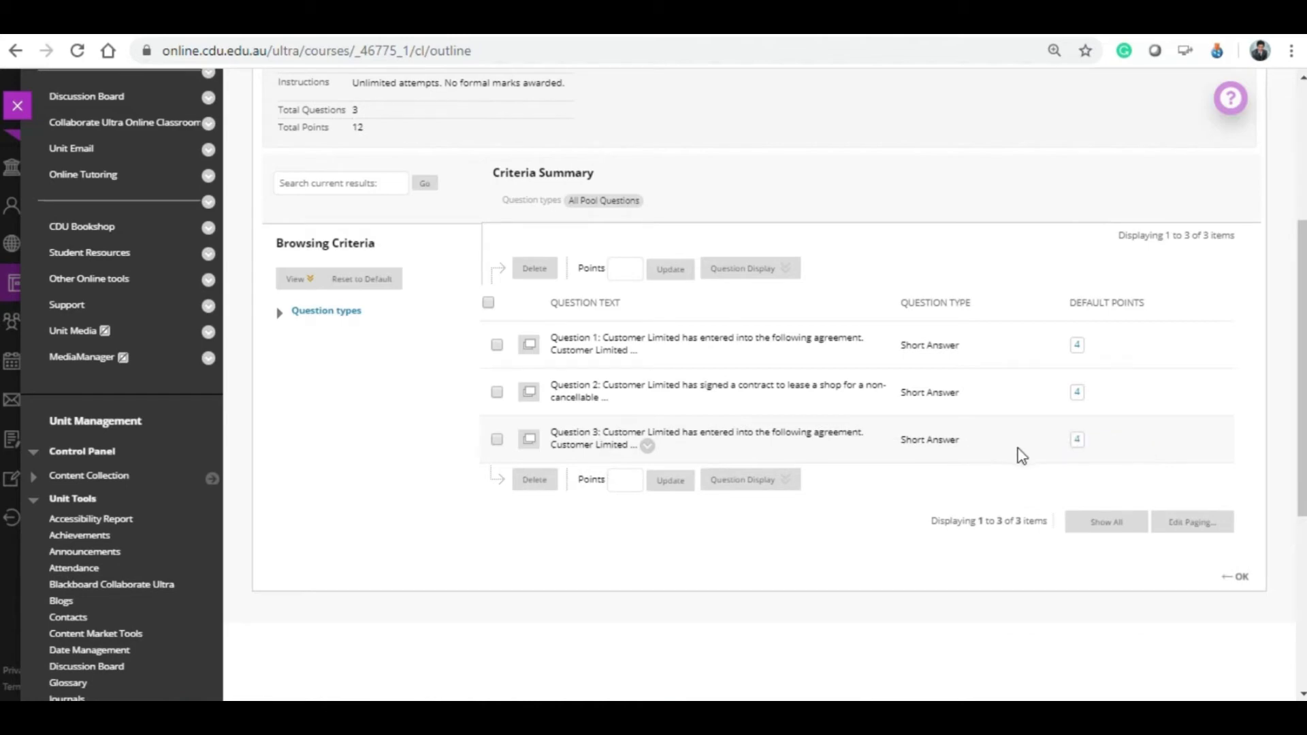
Review the finished pool, close its canvas and find PRACTICE TEST - SHORT ANSWER SET in the list of pools.
scroll(1021, 455, "up", 4)
scroll(1023, 453, "down", 2)
scroll(1023, 454, "up", 2)
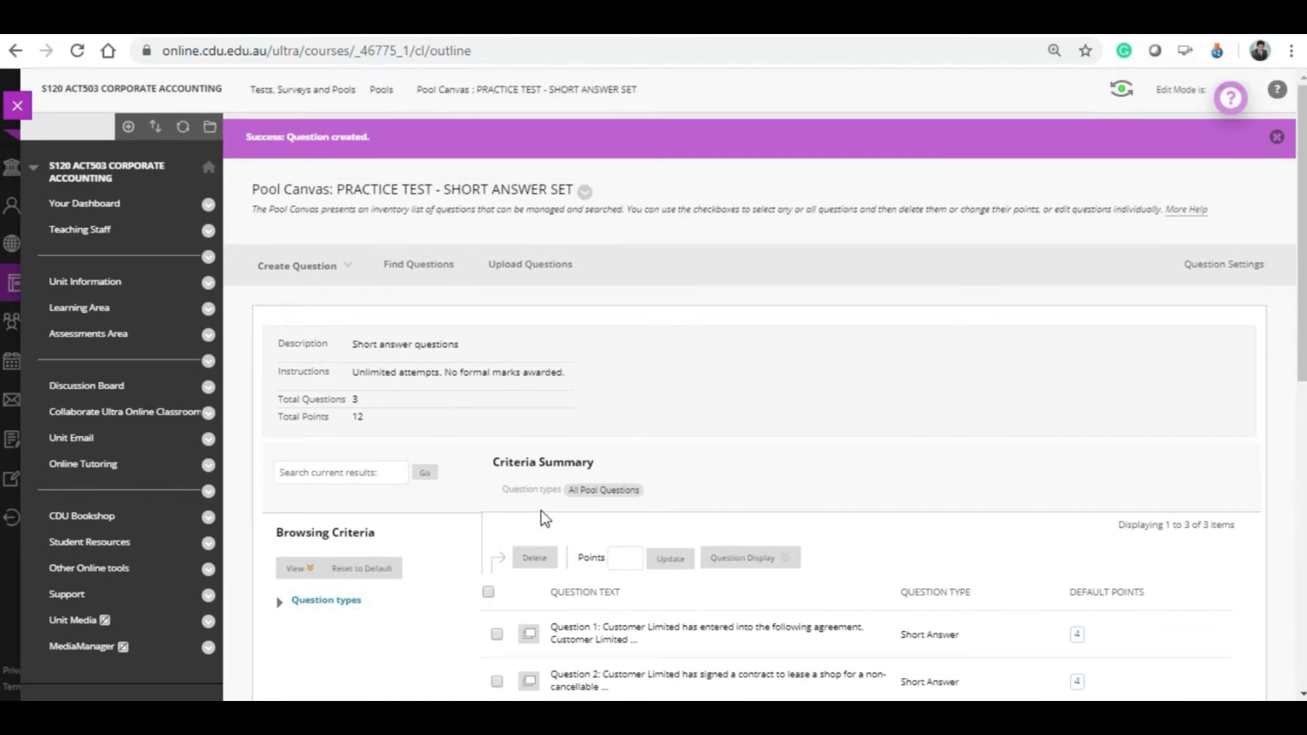
scroll(545, 519, "down", 5)
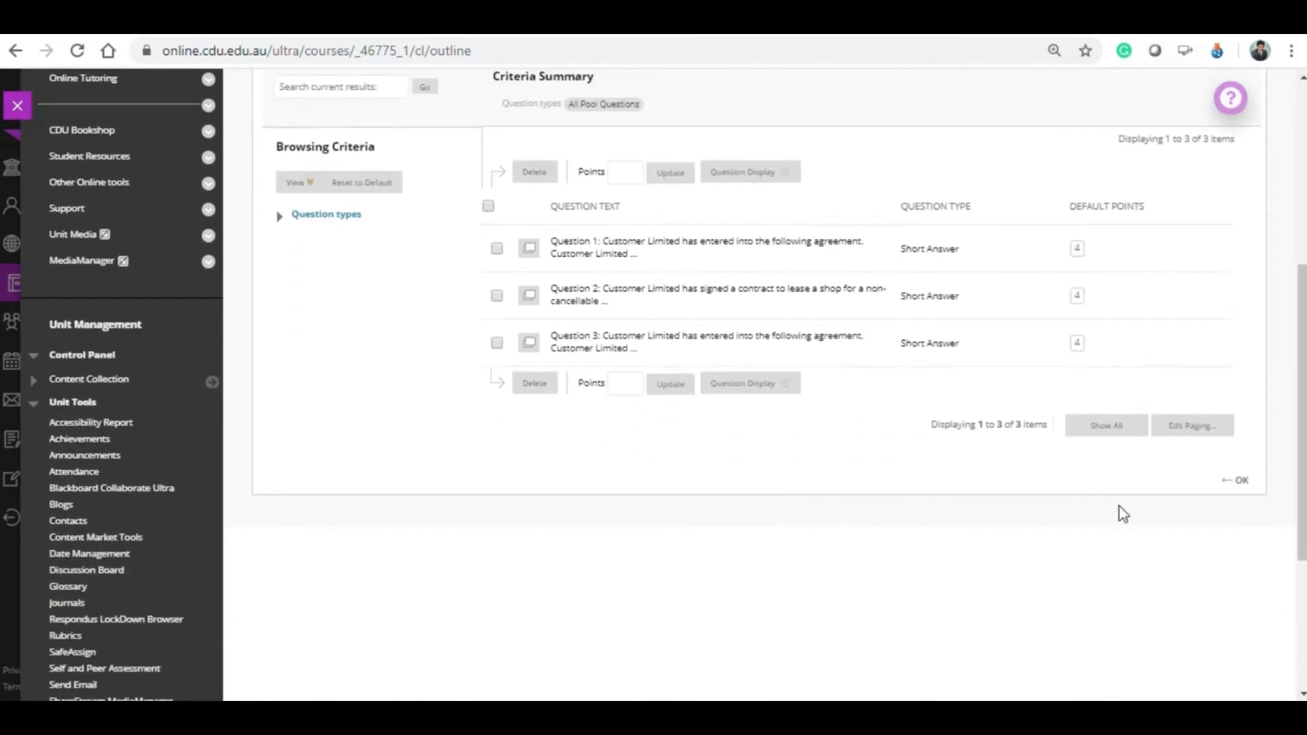
left_click(1239, 488)
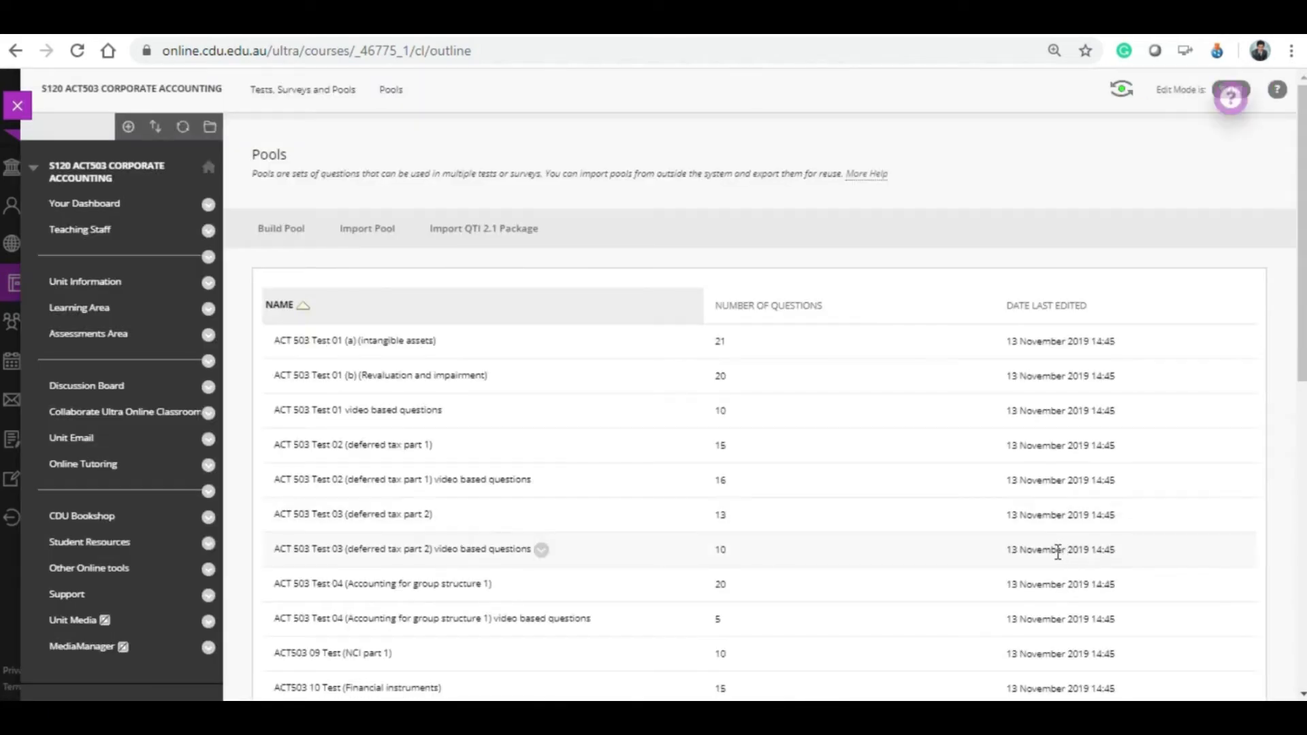
scroll(1033, 535, "down", 8)
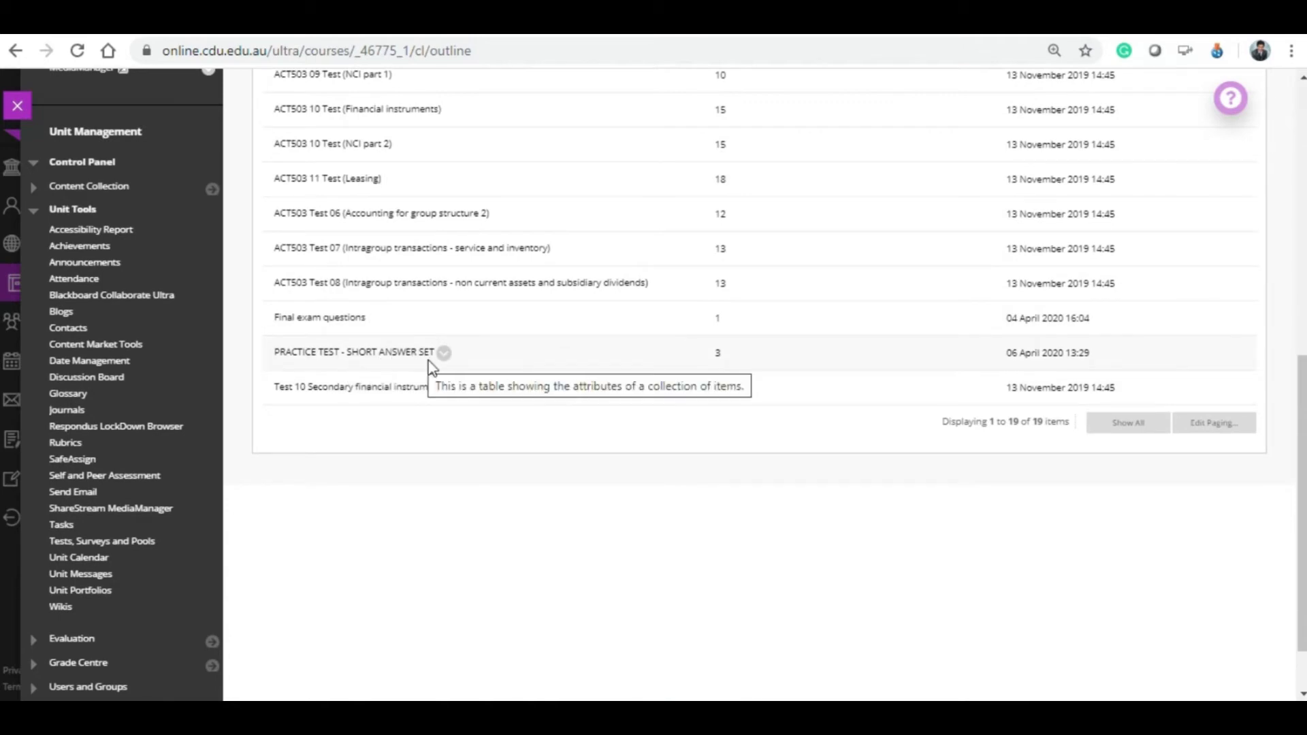
scroll(432, 368, "up", 8)
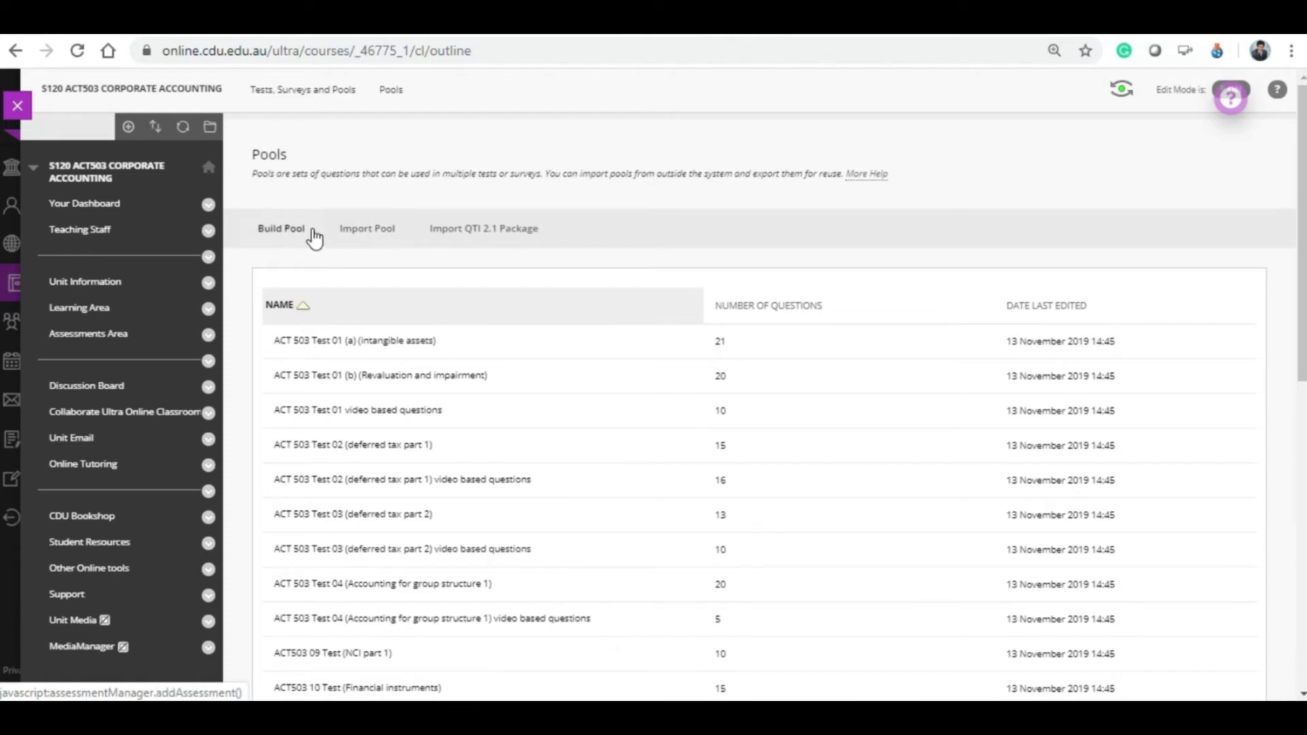
Start building a new pool and name it VERY SHORT ANSWER PRACTICE TEST.
left_click(273, 238)
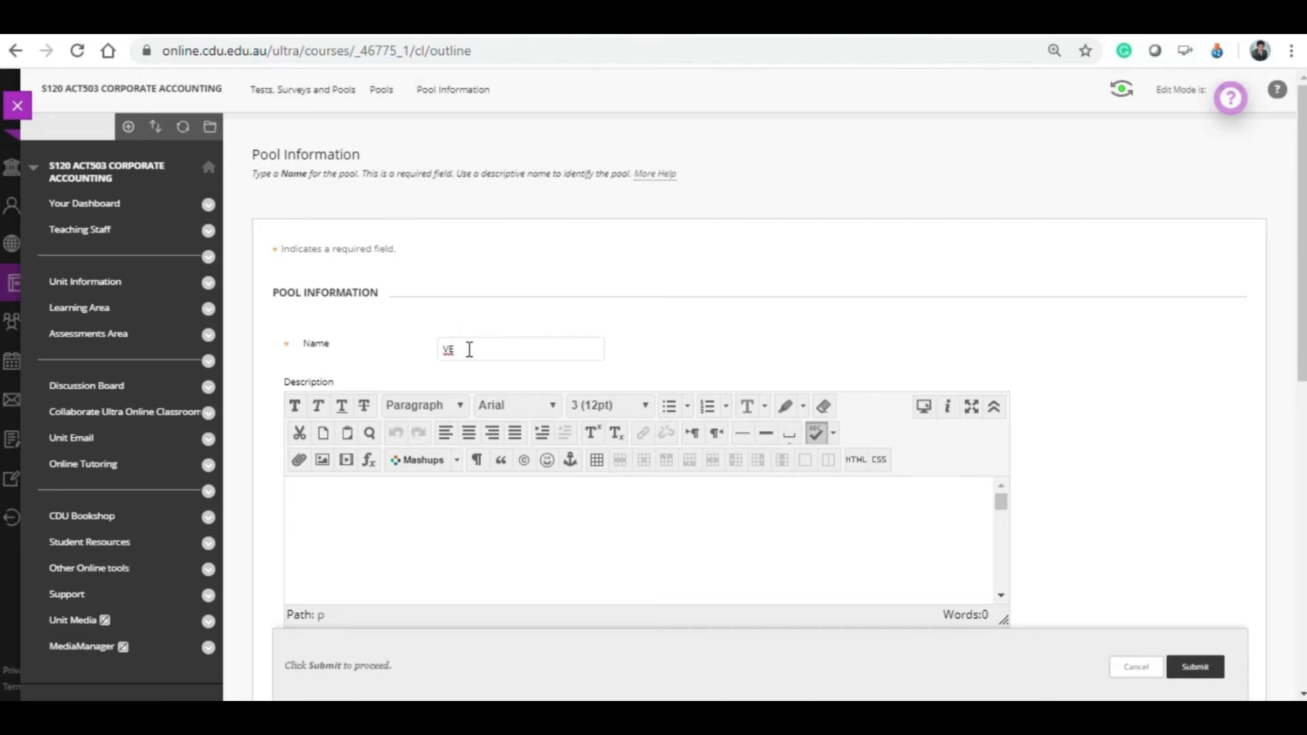
type("ry")
type("RY SH")
type("ORT ANSWER")
type(" PRACTICE TEST")
Enter the pool description "These are various types of very short answer questions.".
left_click(387, 499)
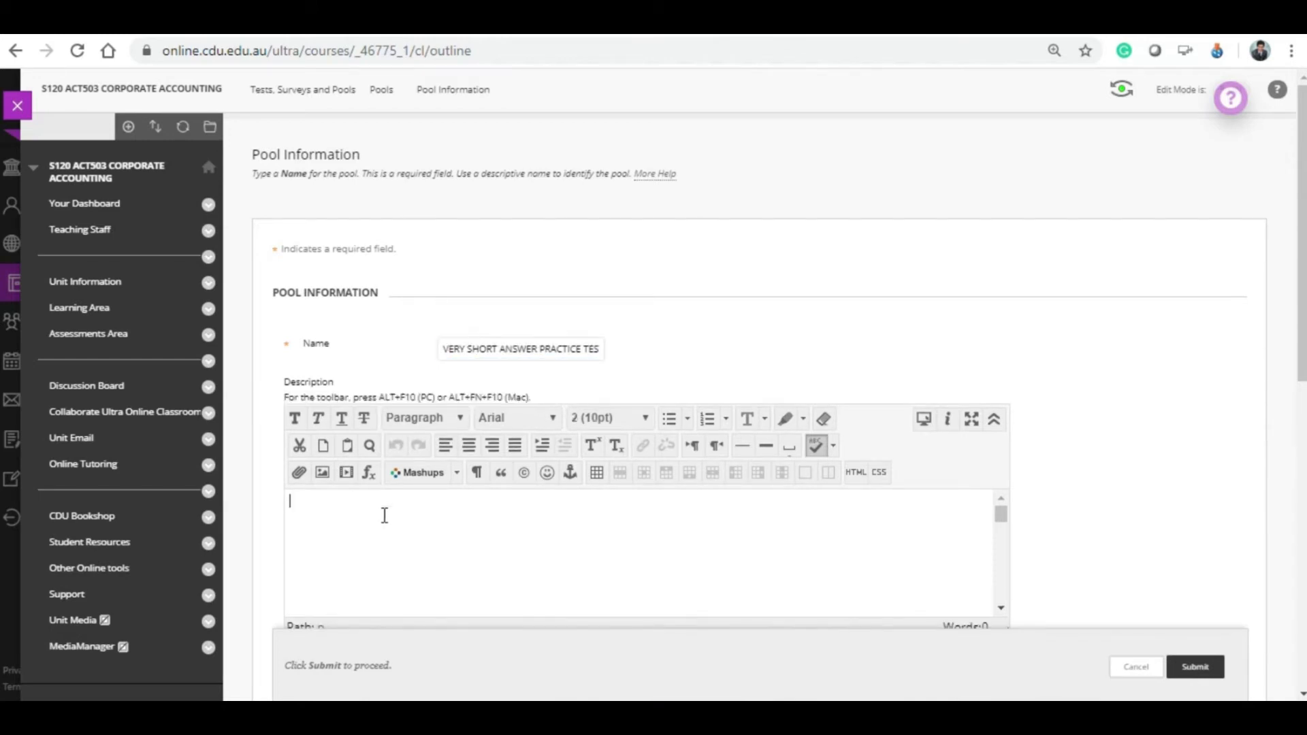
type("tHE")
key("BackSpace")
key("BackSpace")
type("These are various types of very short ans")
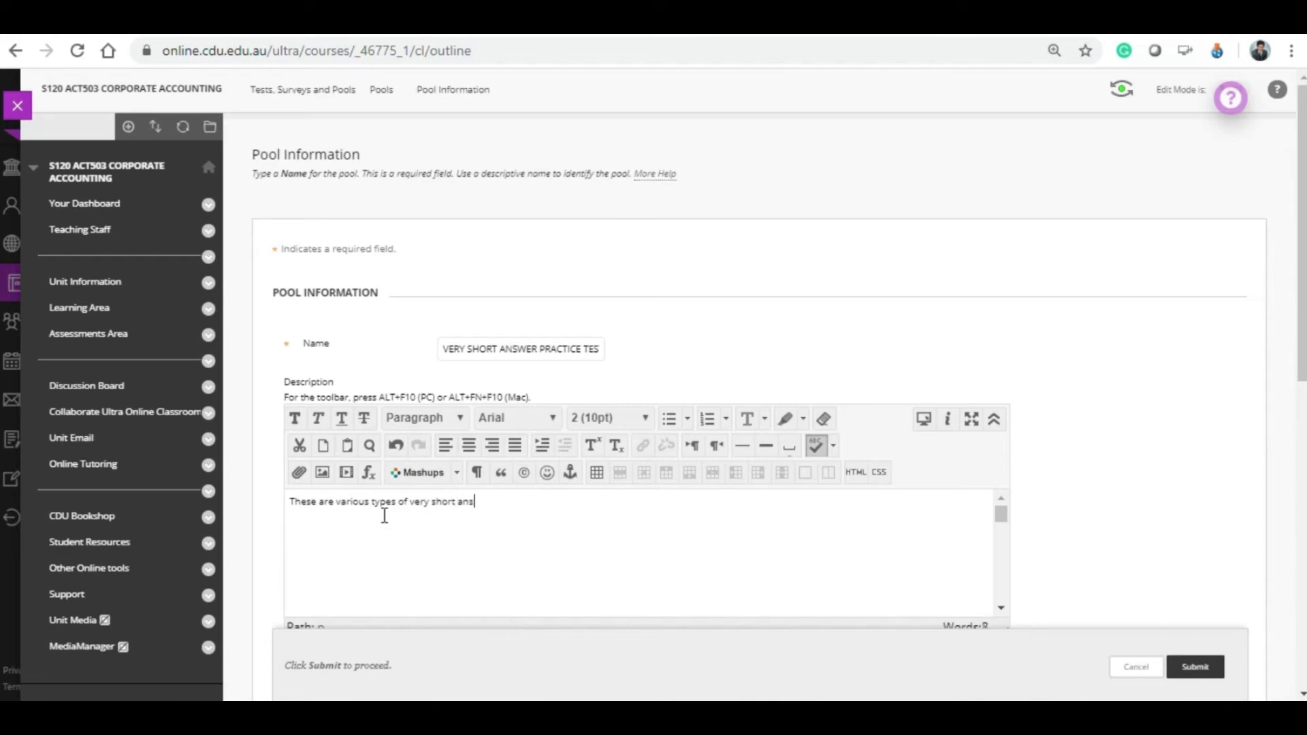
type("wer questions.")
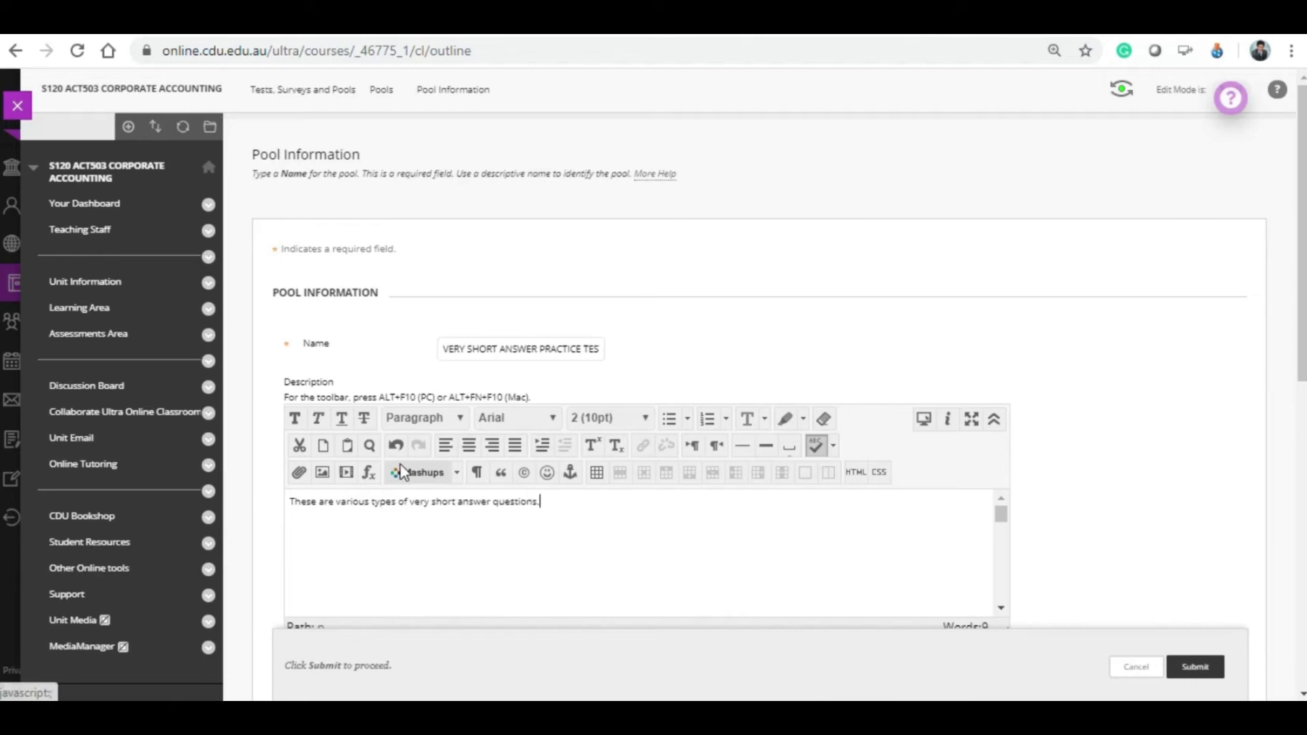
Enter the pool instructions "Multiple attempts allowed. No formal marks awarded." and submit the new pool.
scroll(384, 515, "down", 4)
left_click(422, 510)
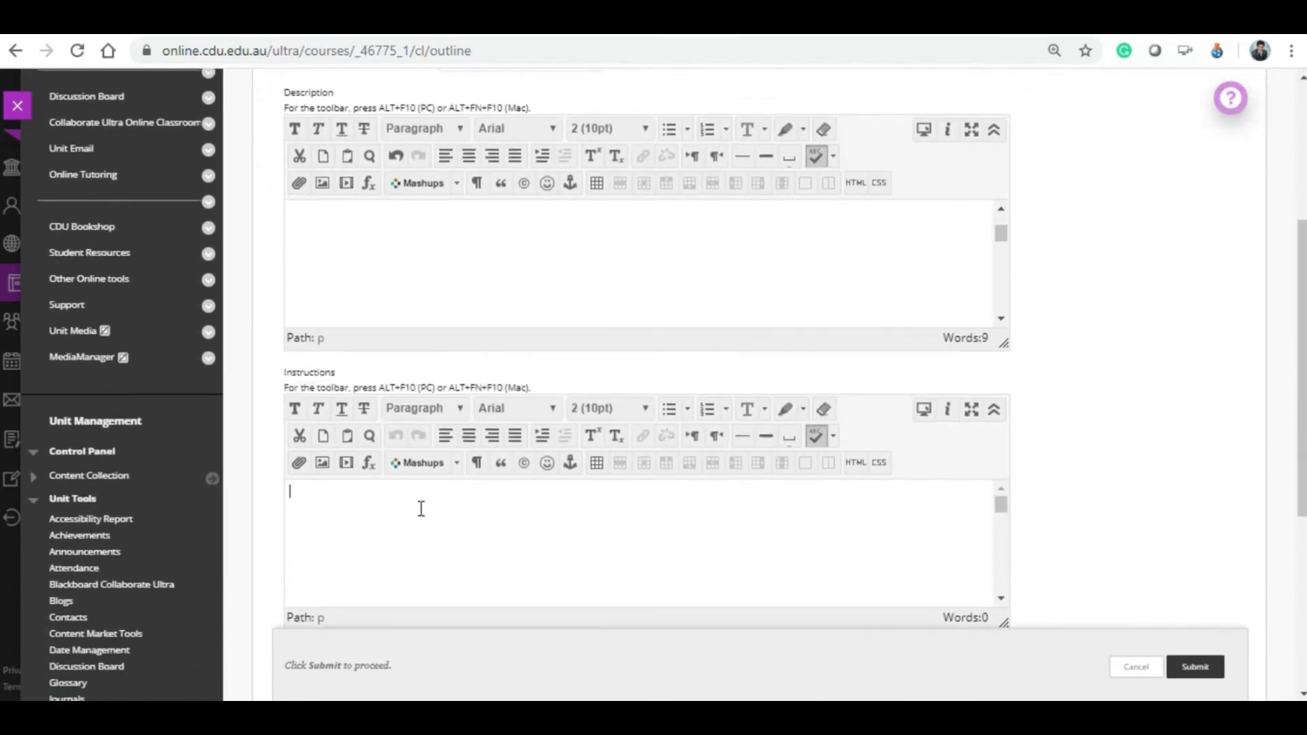
type("tiple attemp")
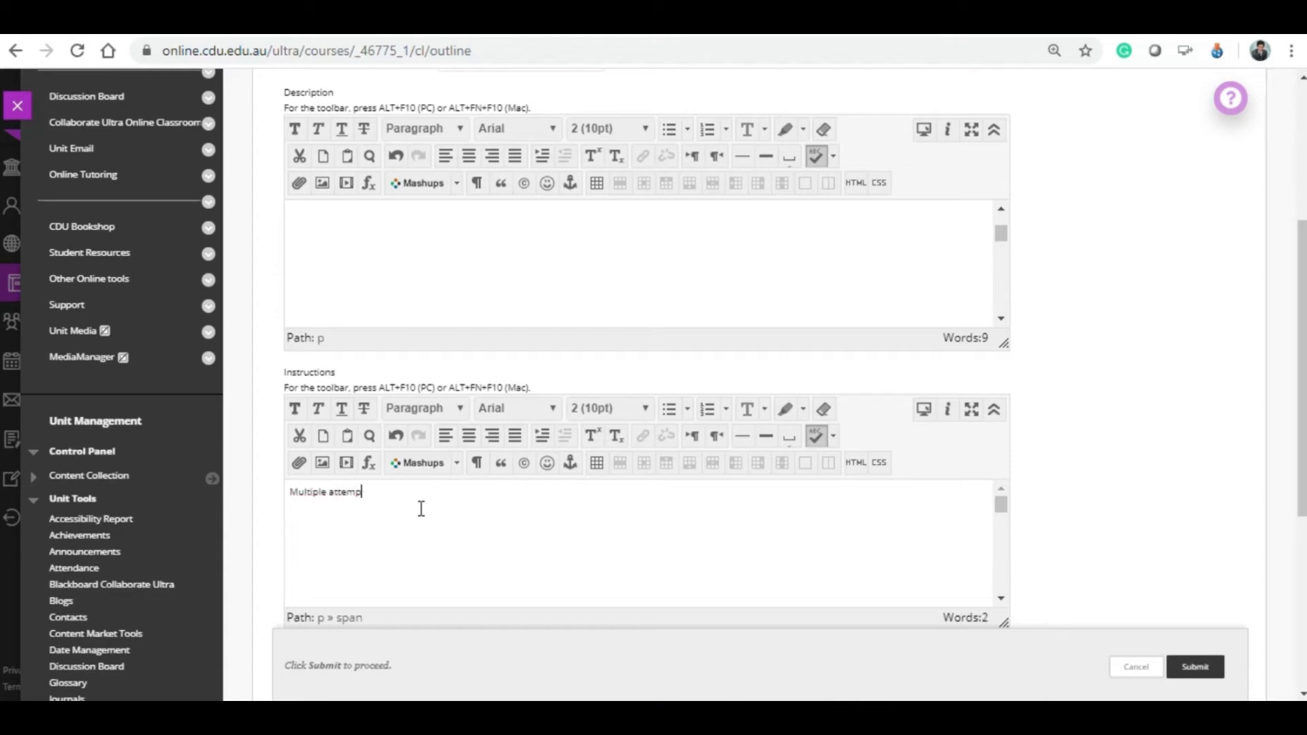
type("ts allowed. No formal marks awarded")
left_click(1185, 672)
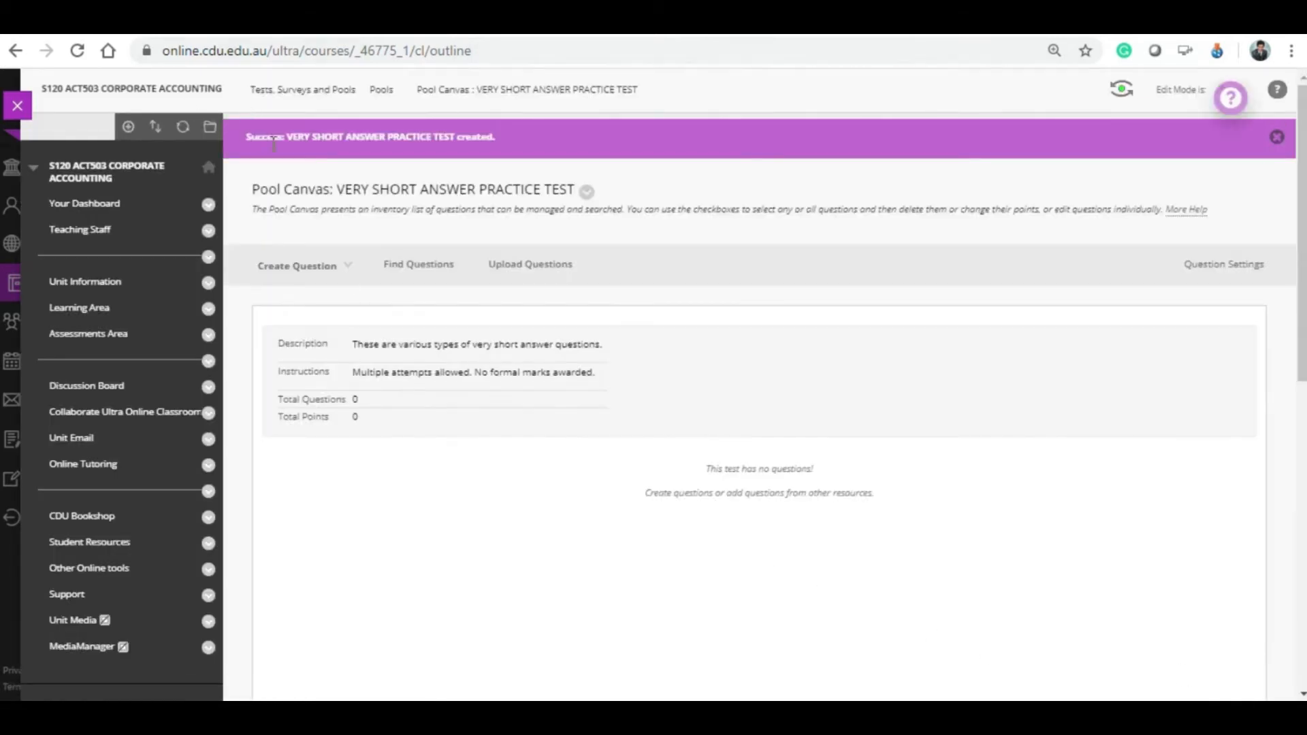
Check the True/False question in the Word document, and start a True/False question in the pool titled "Question True or False".
left_click(327, 266)
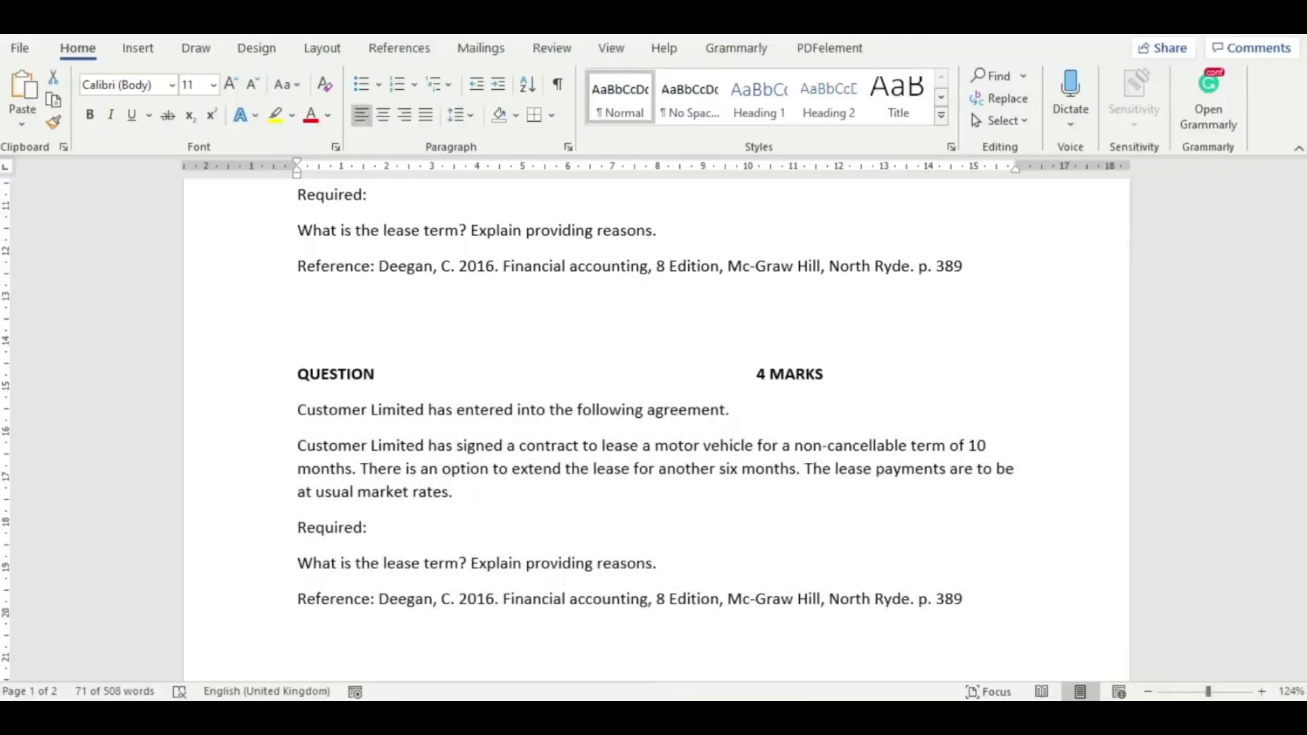
left_click_drag(294, 408, 439, 549)
scroll(452, 534, "down", 5)
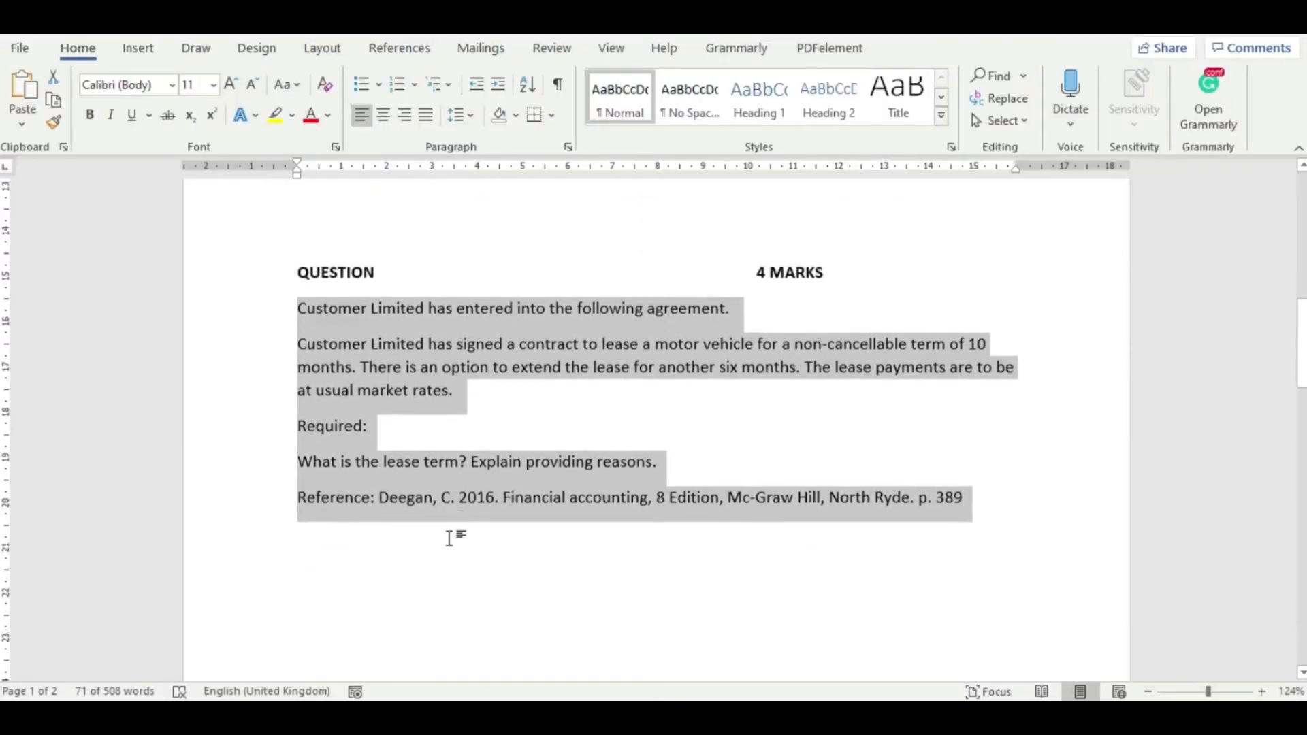
scroll(453, 533, "down", 6)
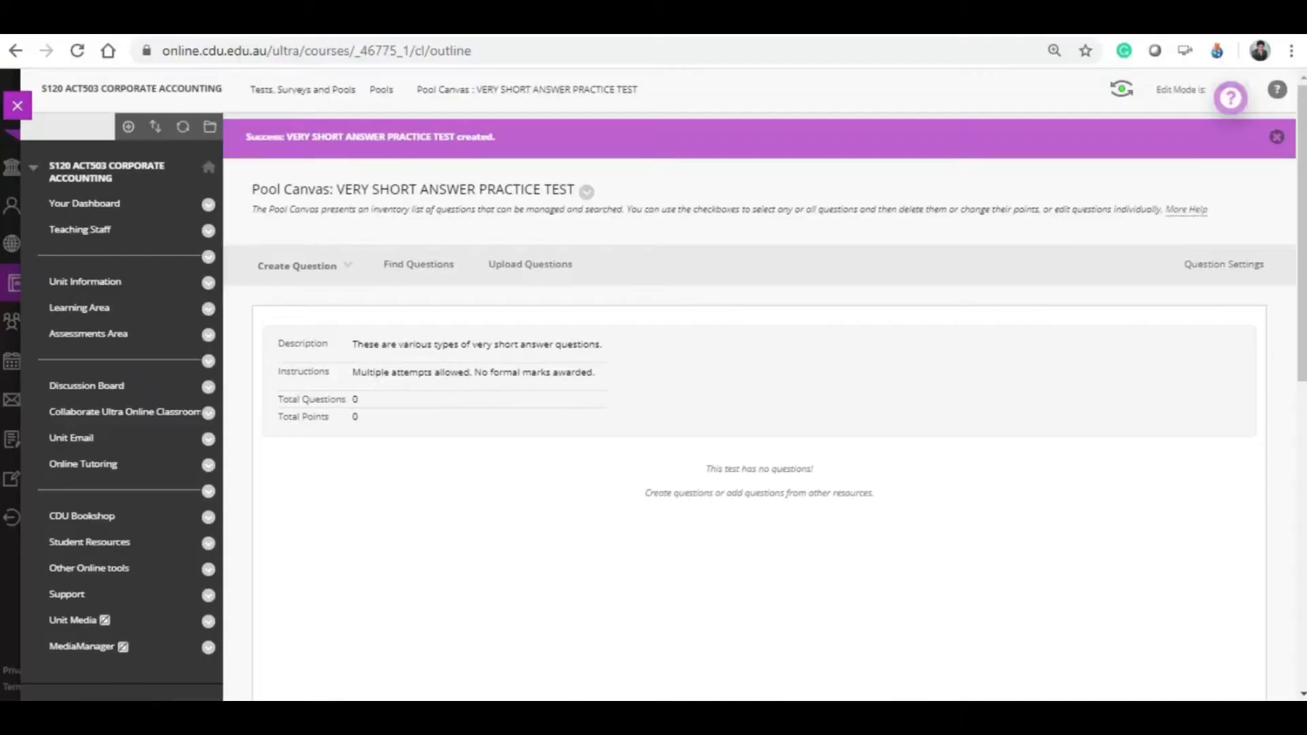
left_click(325, 269)
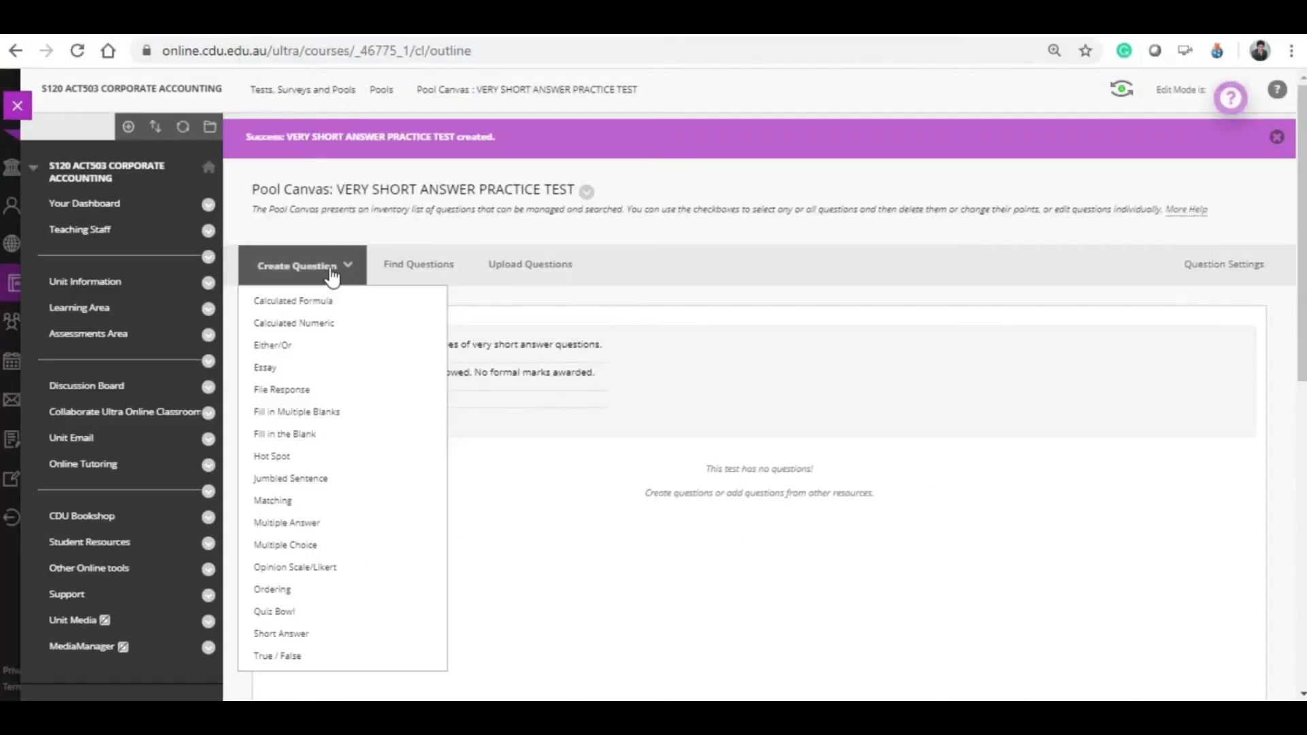
left_click(307, 658)
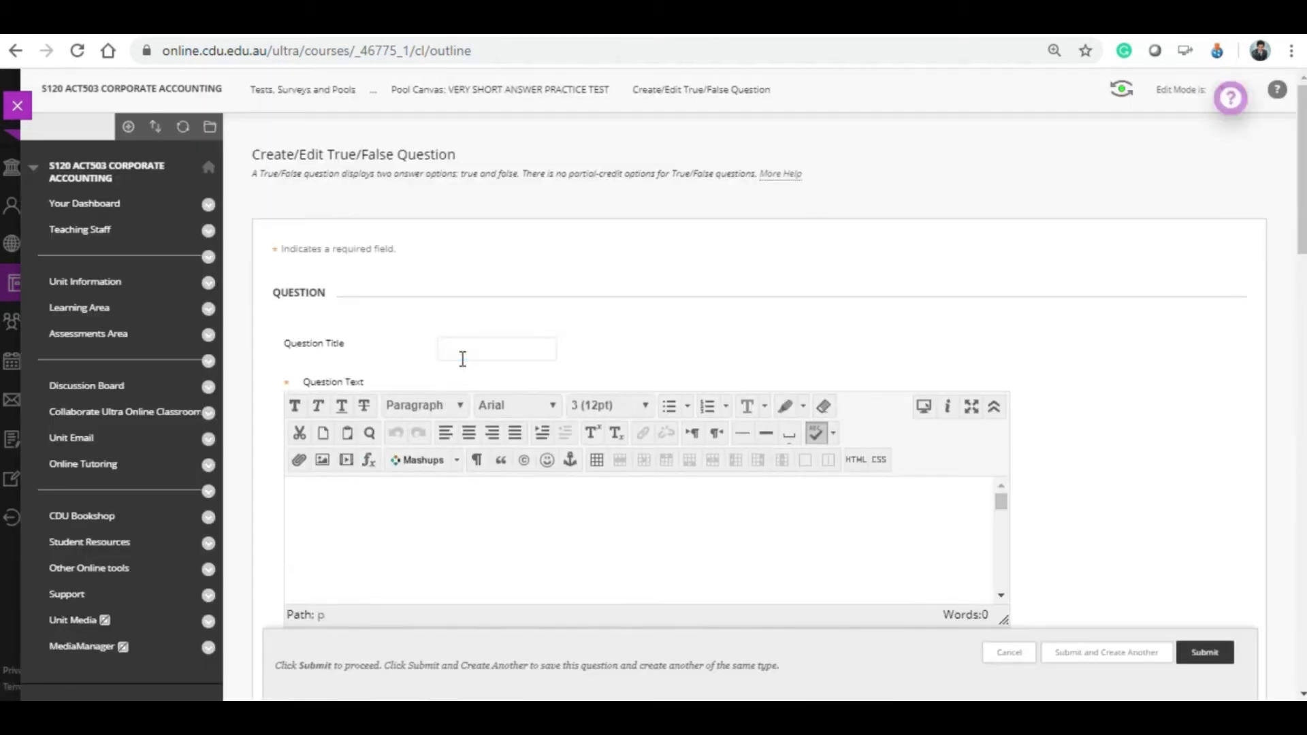
left_click(462, 353)
type("Qu")
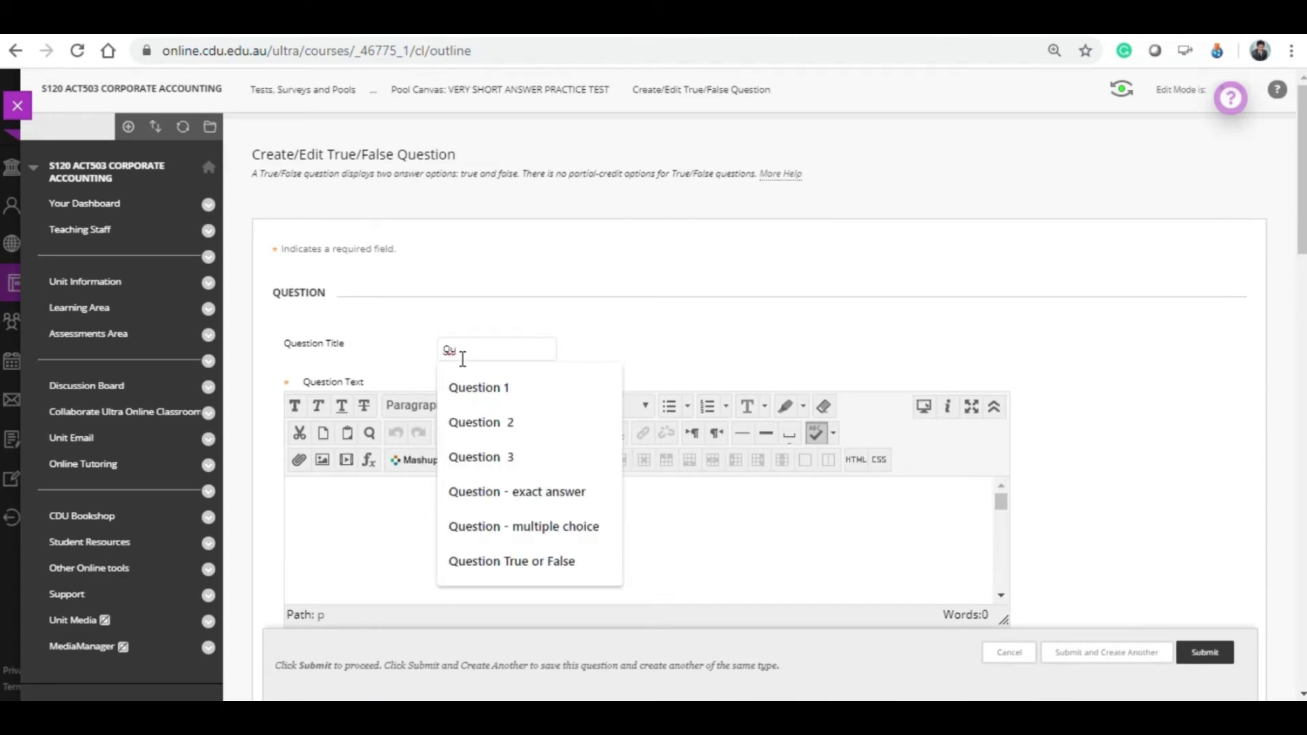
left_click(510, 559)
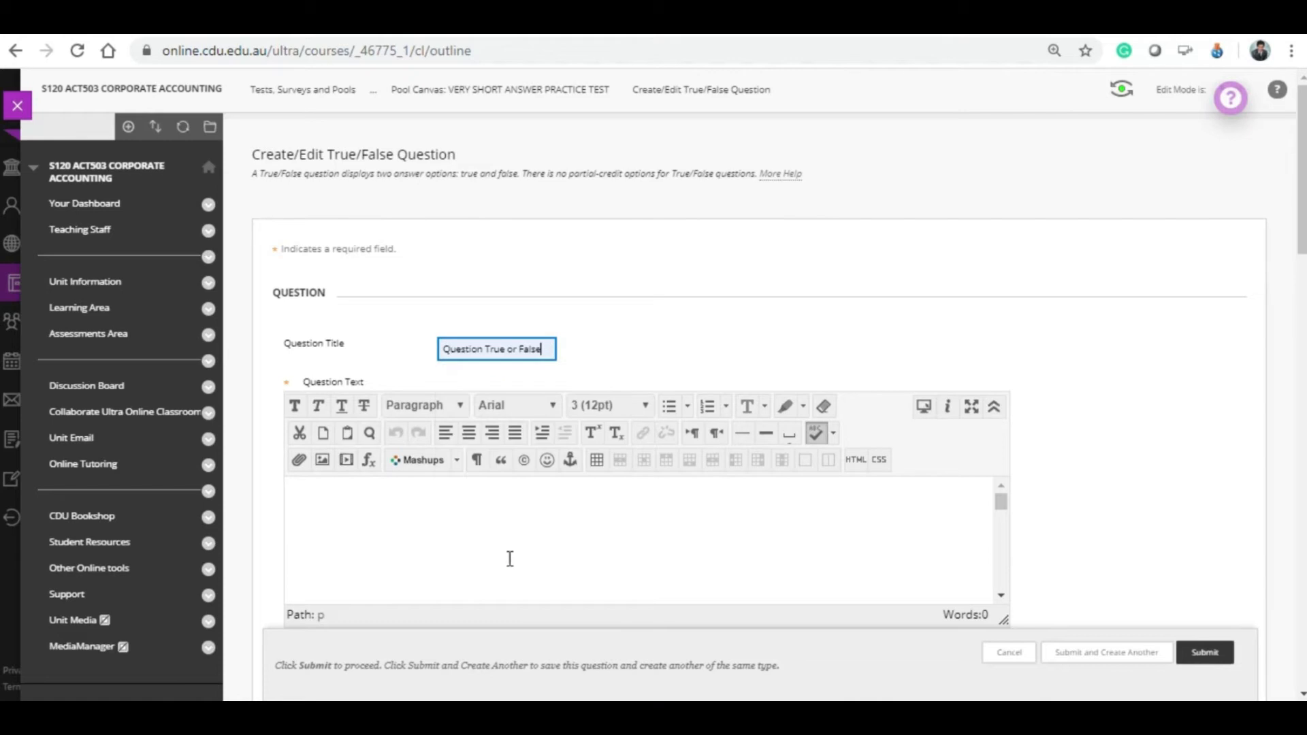
Copy the lease liability True/False question with its answer and reference from the Word document into the Question Text.
left_click(439, 524)
key("alt+Tab")
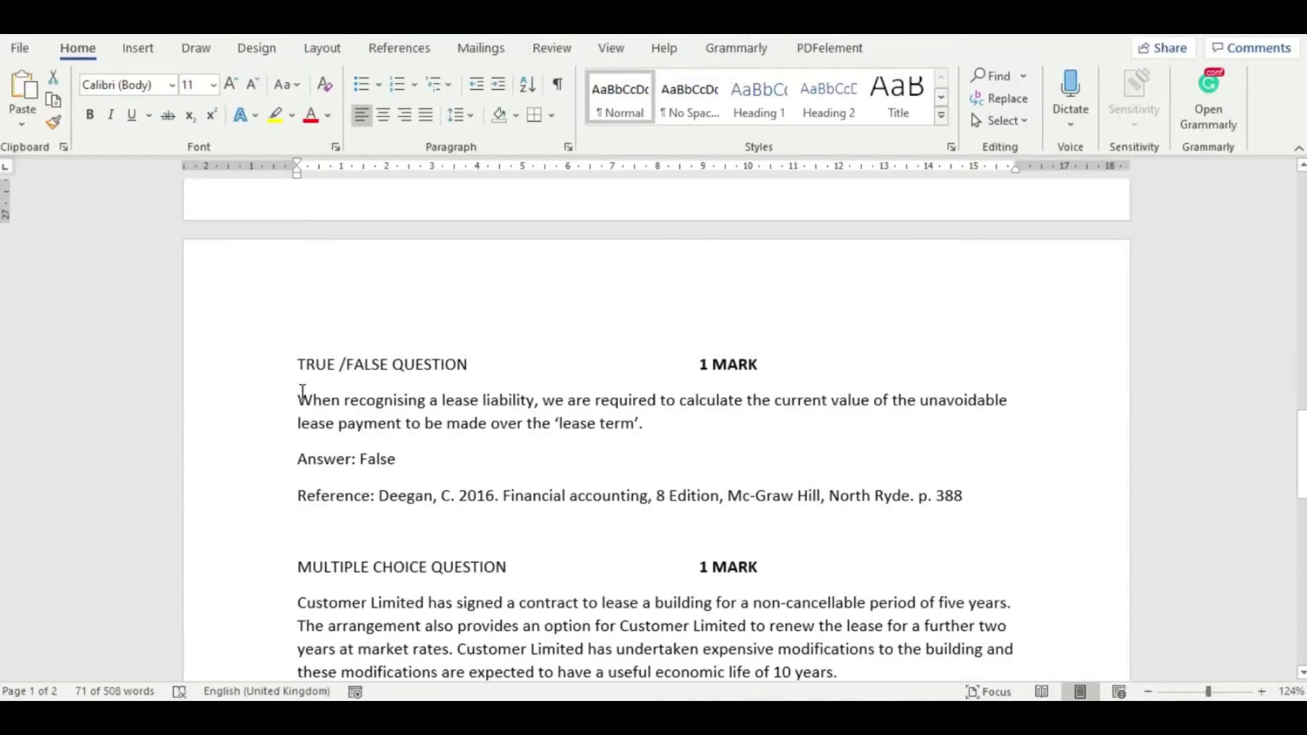
left_click_drag(298, 398, 422, 463)
left_click_drag(615, 498, 1027, 511)
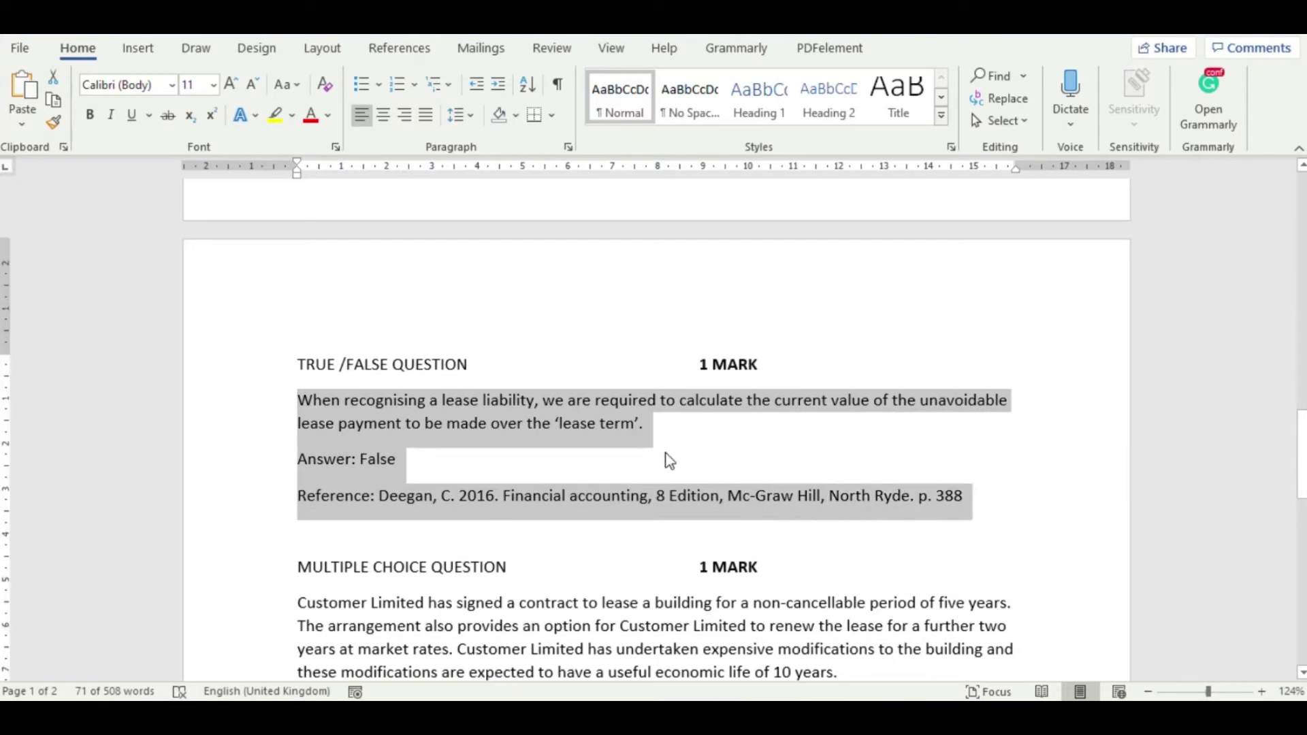
right_click(548, 408)
left_click(582, 130)
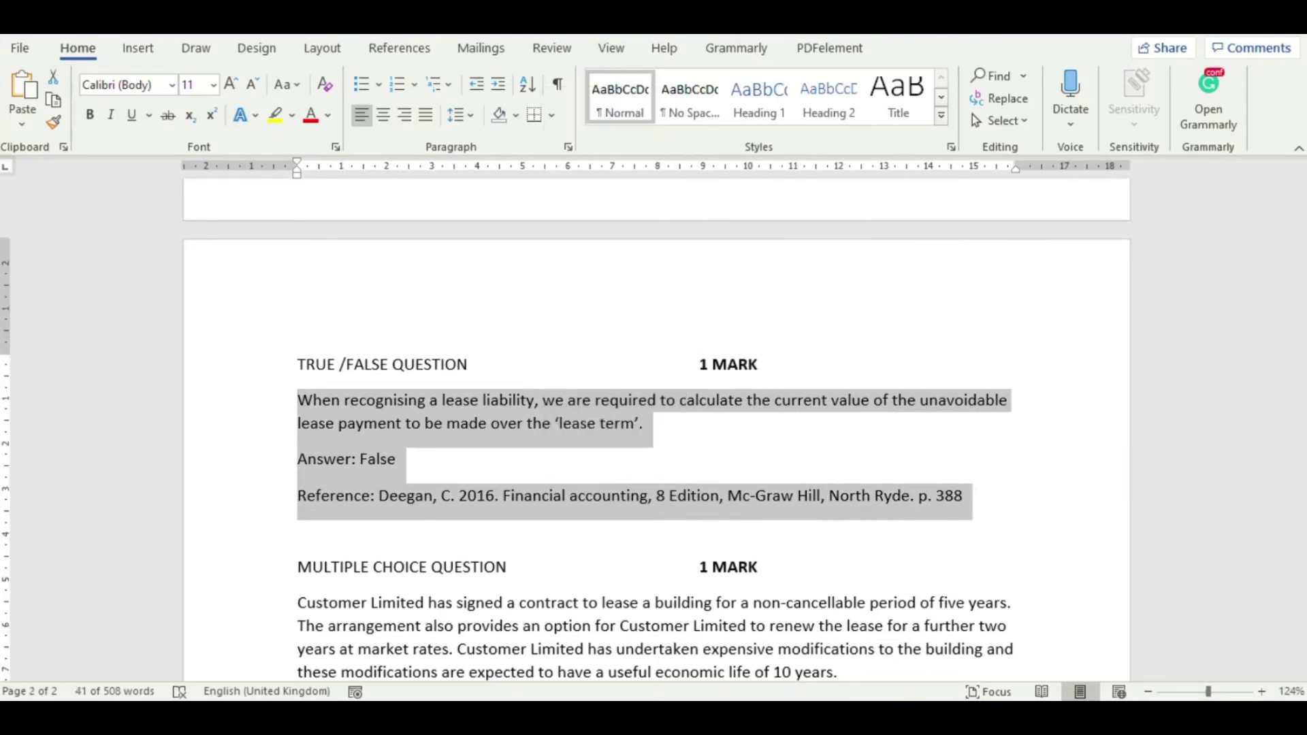
left_click(504, 715)
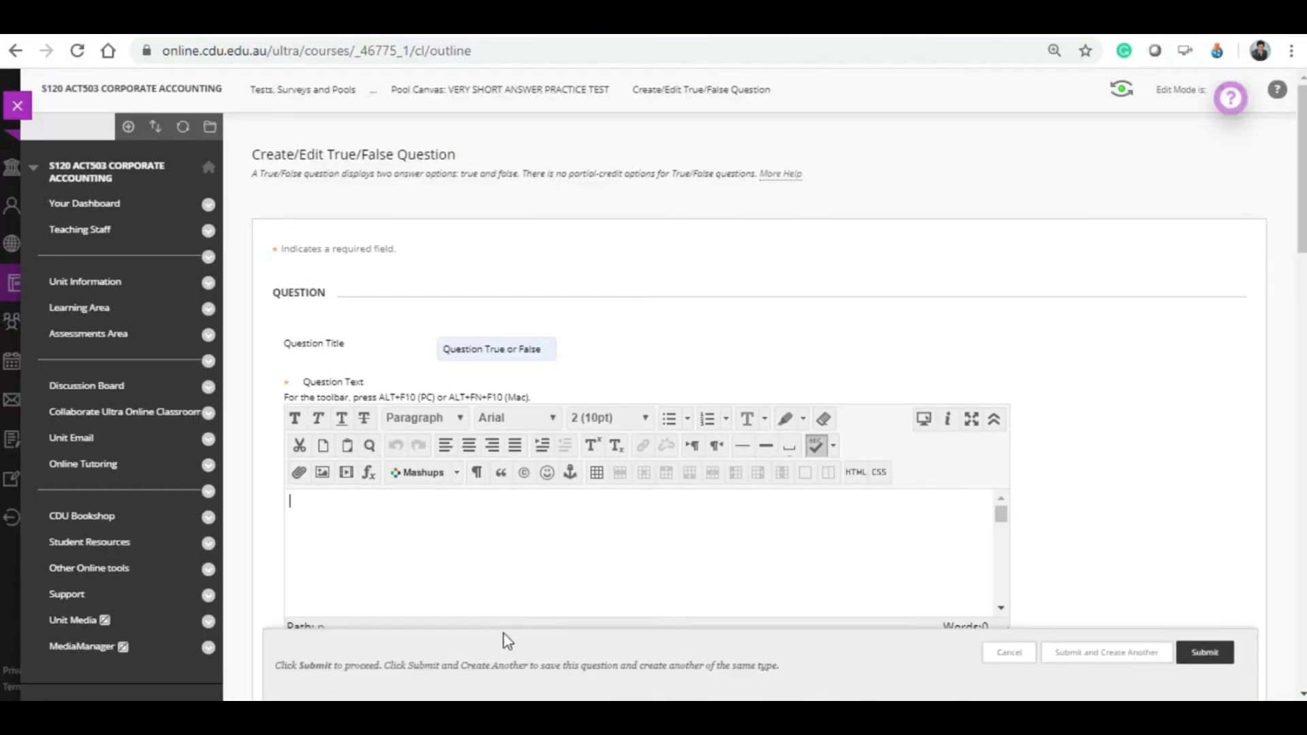
key("ctrl+v")
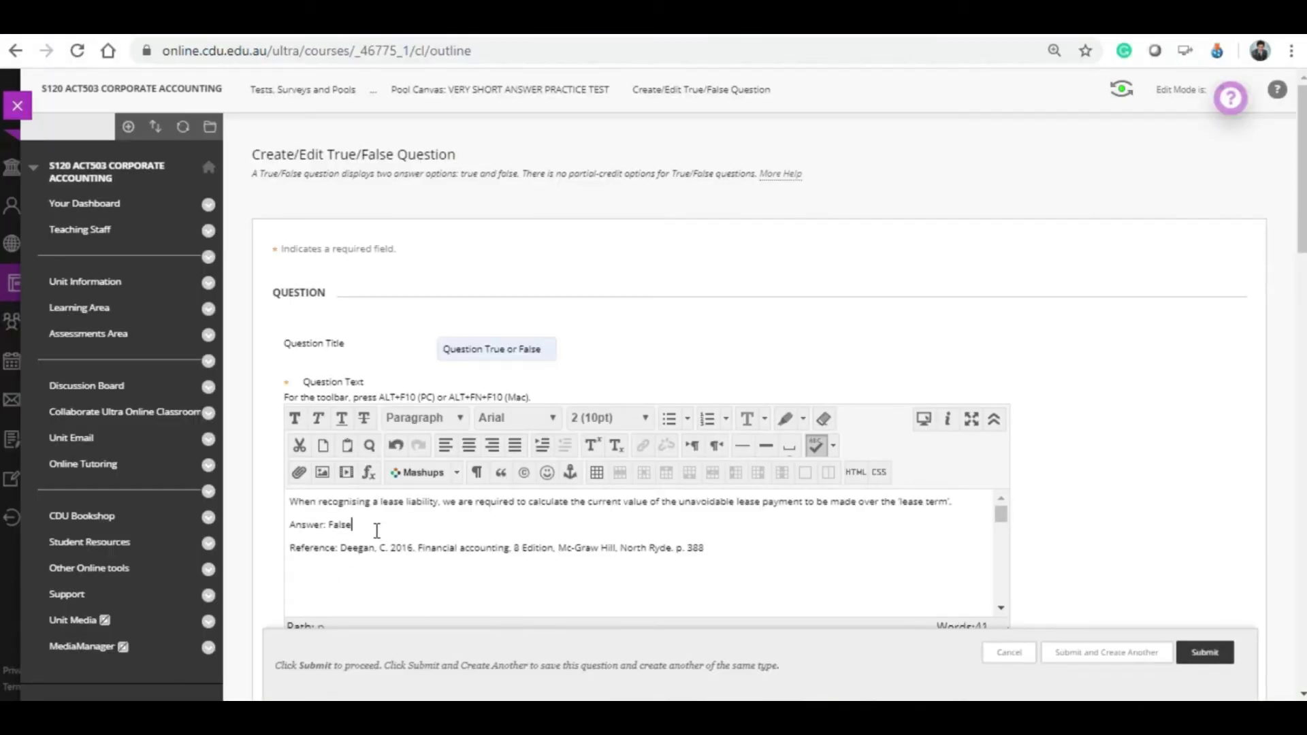
Delete the "Answer: False" line from the question text.
left_click_drag(351, 525, 279, 521)
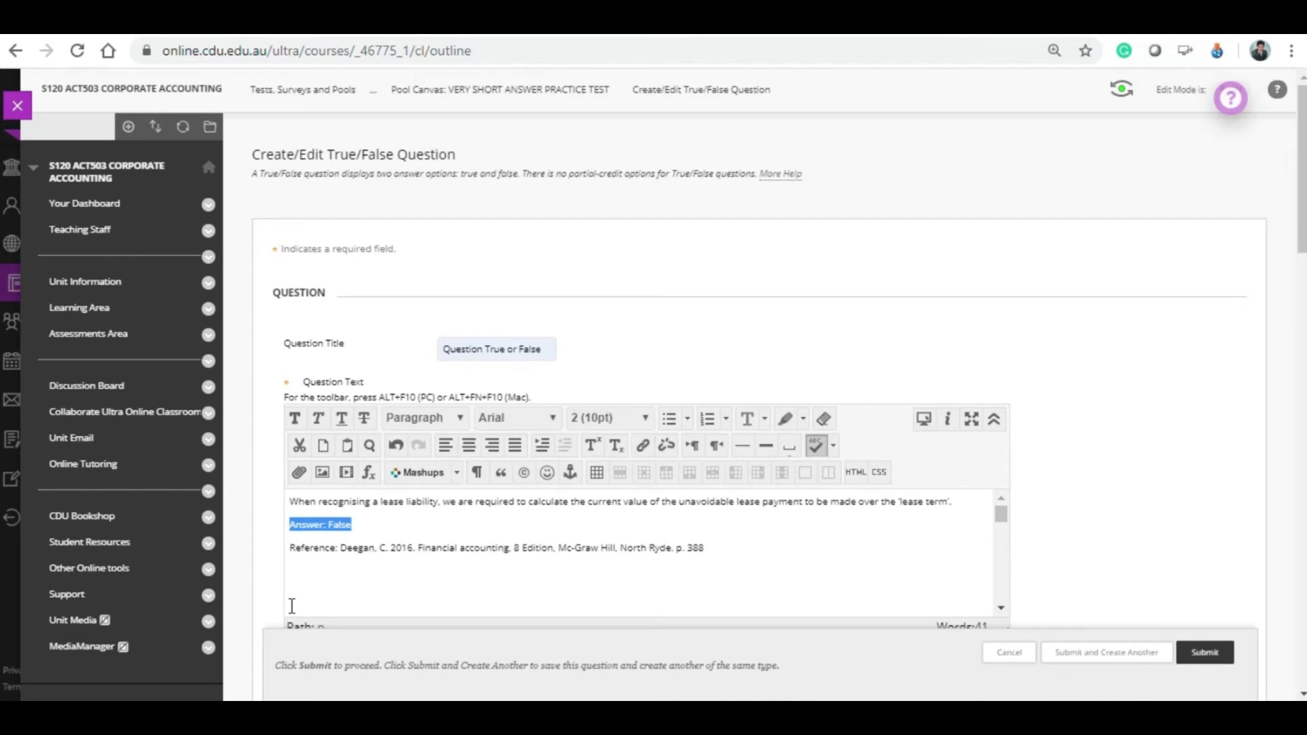
key("BackSpace")
key("BackSpace")
scroll(353, 556, "down", 3)
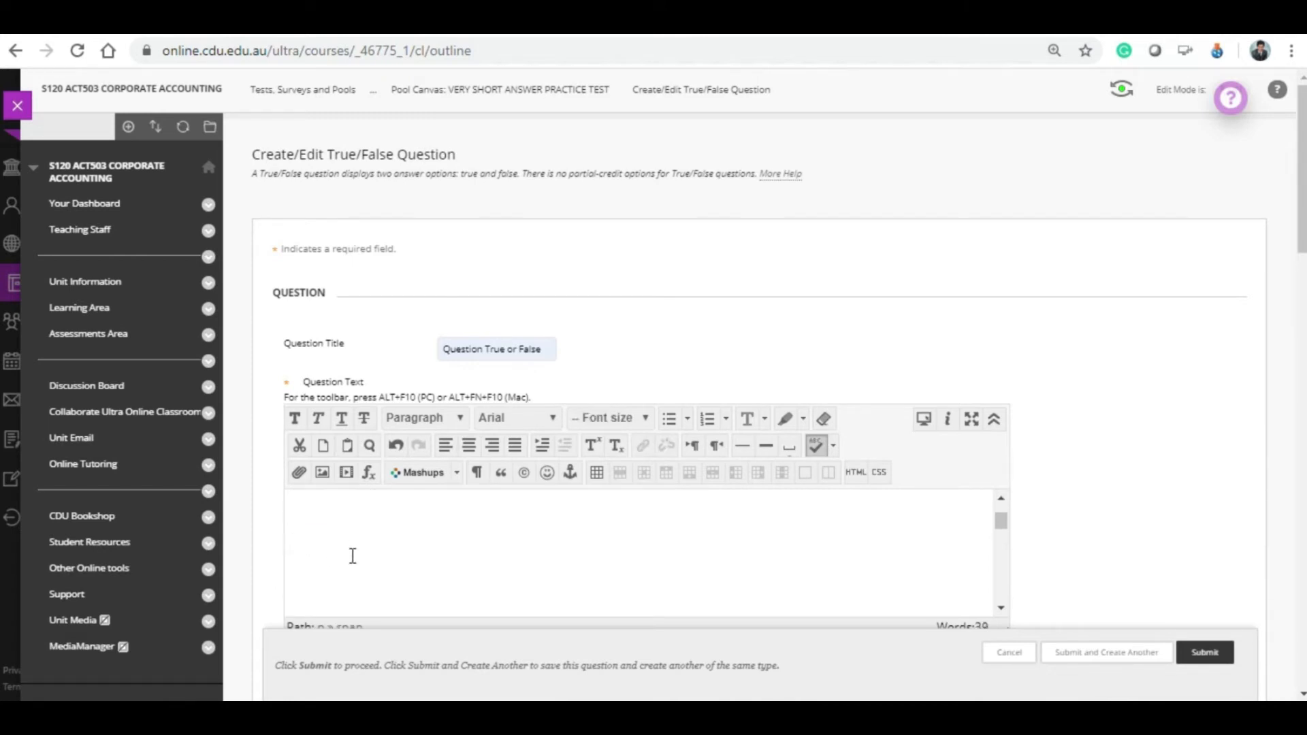
scroll(443, 563, "up", 2)
Set False as the correct answer and submit the True/False question.
left_click_drag(1303, 234, 1129, 365)
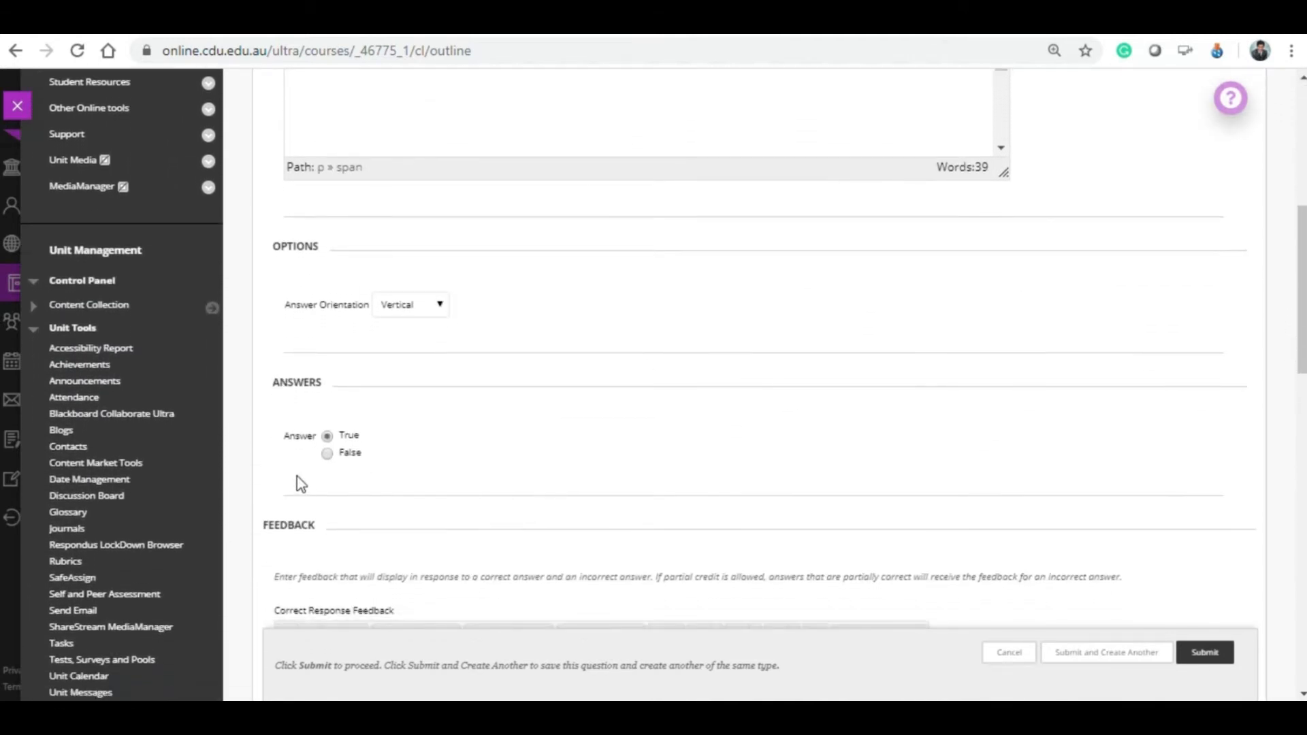
left_click(328, 454)
scroll(384, 445, "down", 4)
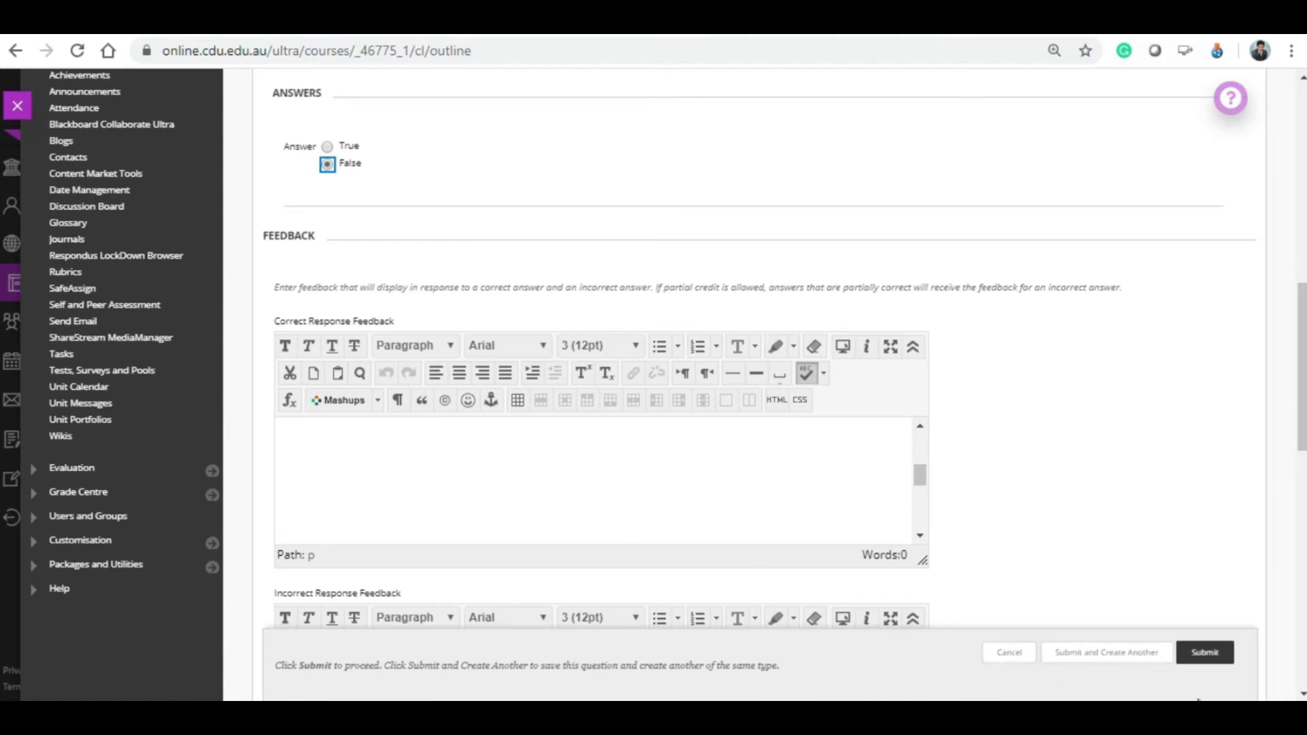
left_click(1203, 655)
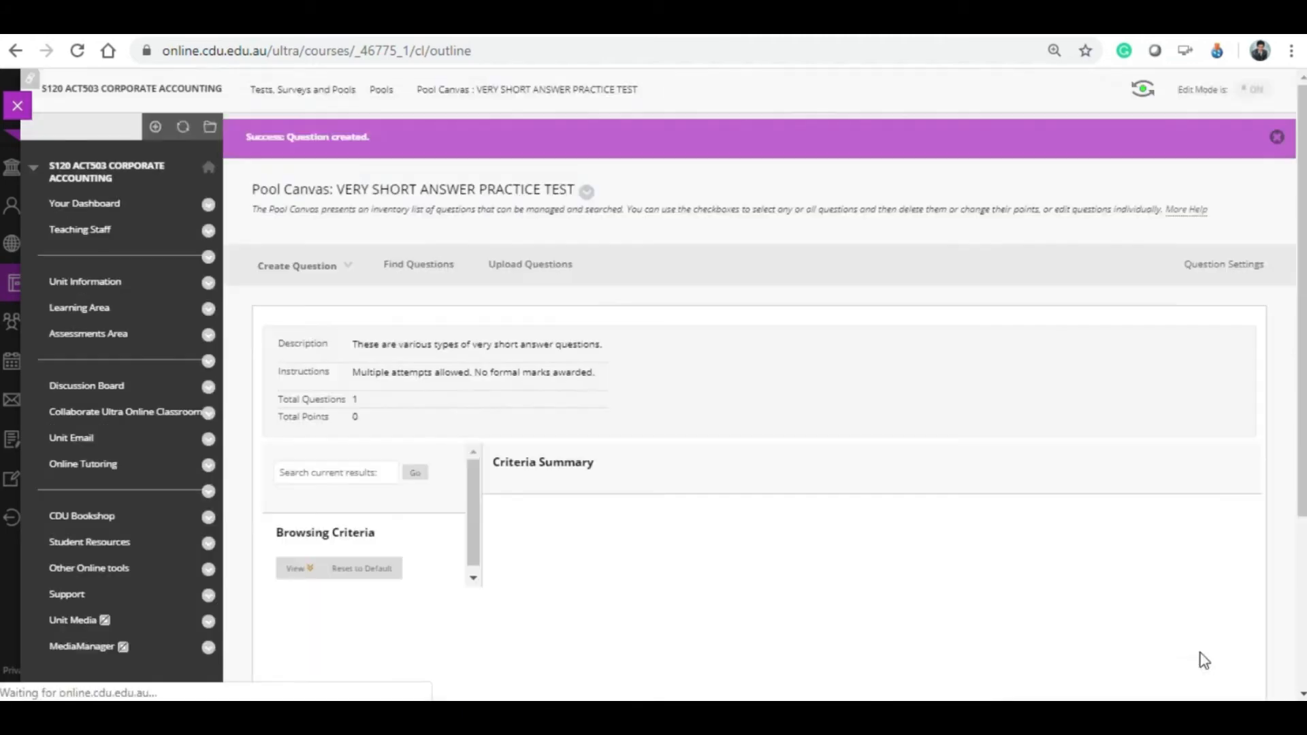
Start a Multiple Choice question in the pool and title it "Question - multiple choice".
left_click(298, 266)
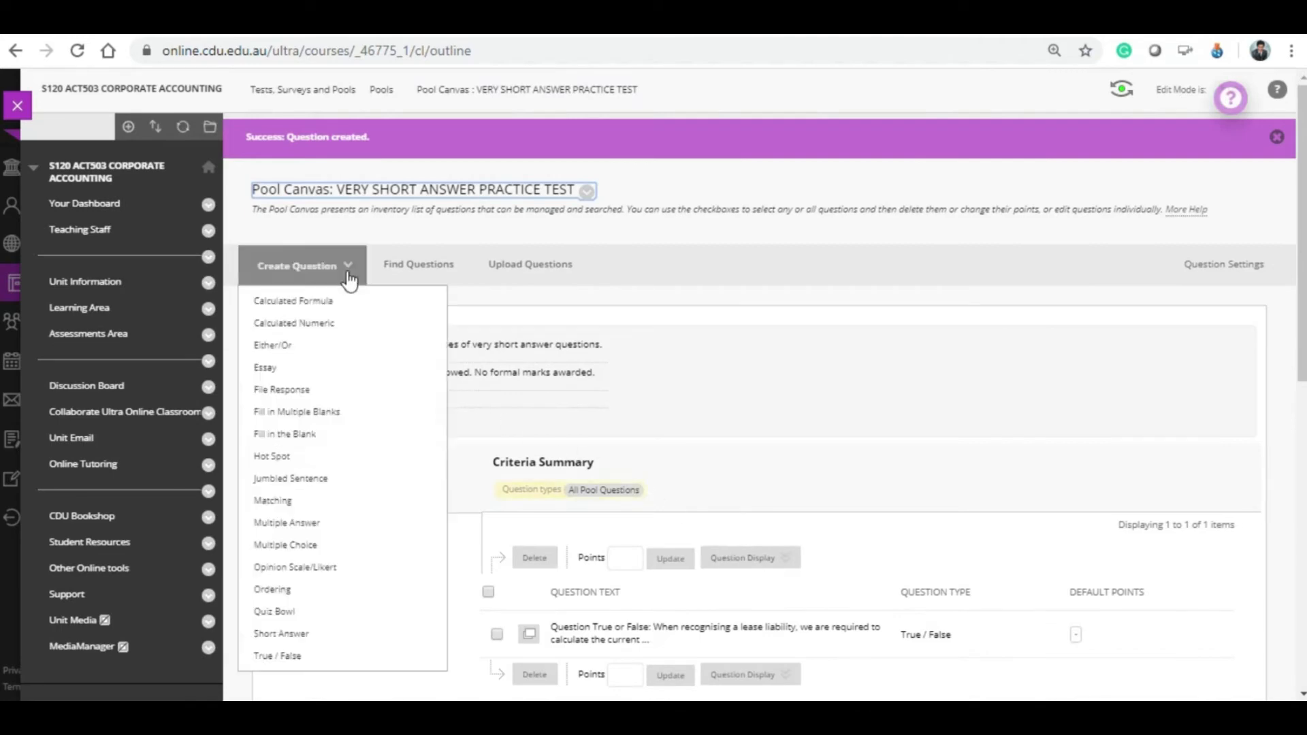
left_click(499, 638)
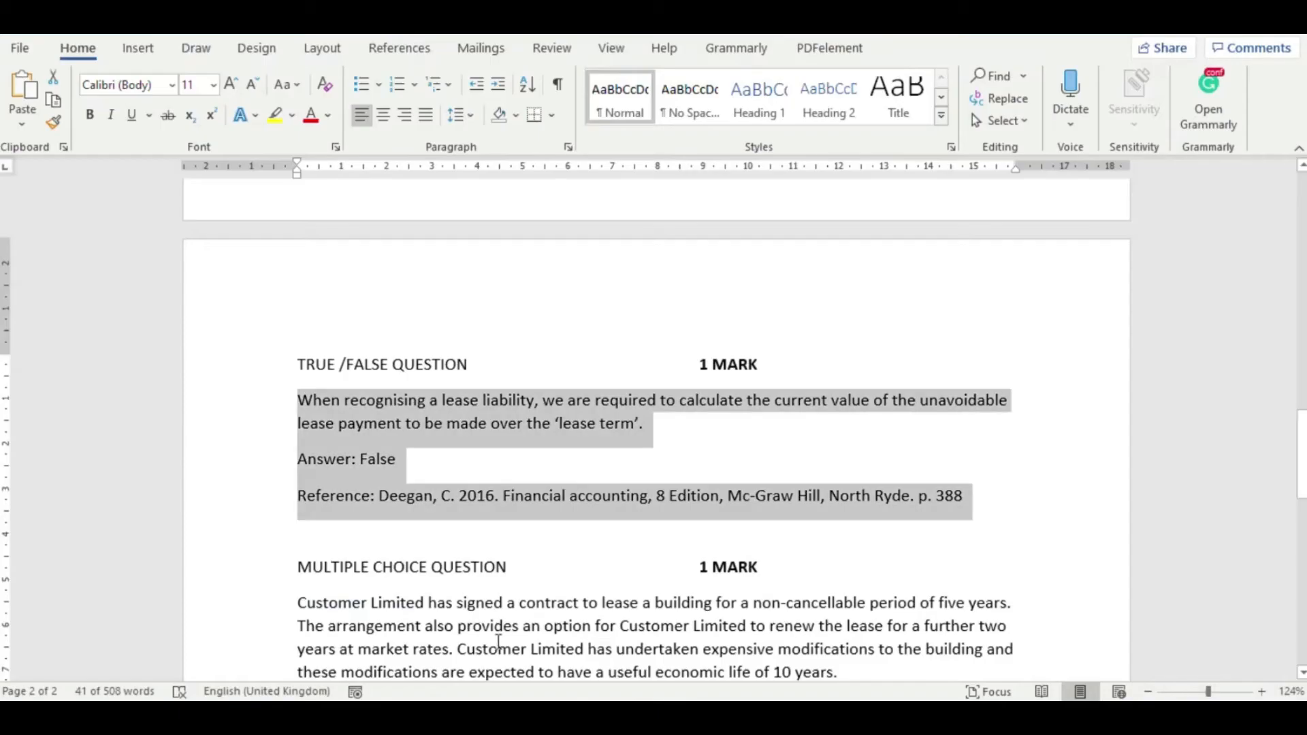
scroll(499, 634, "down", 2)
key("alt+Tab")
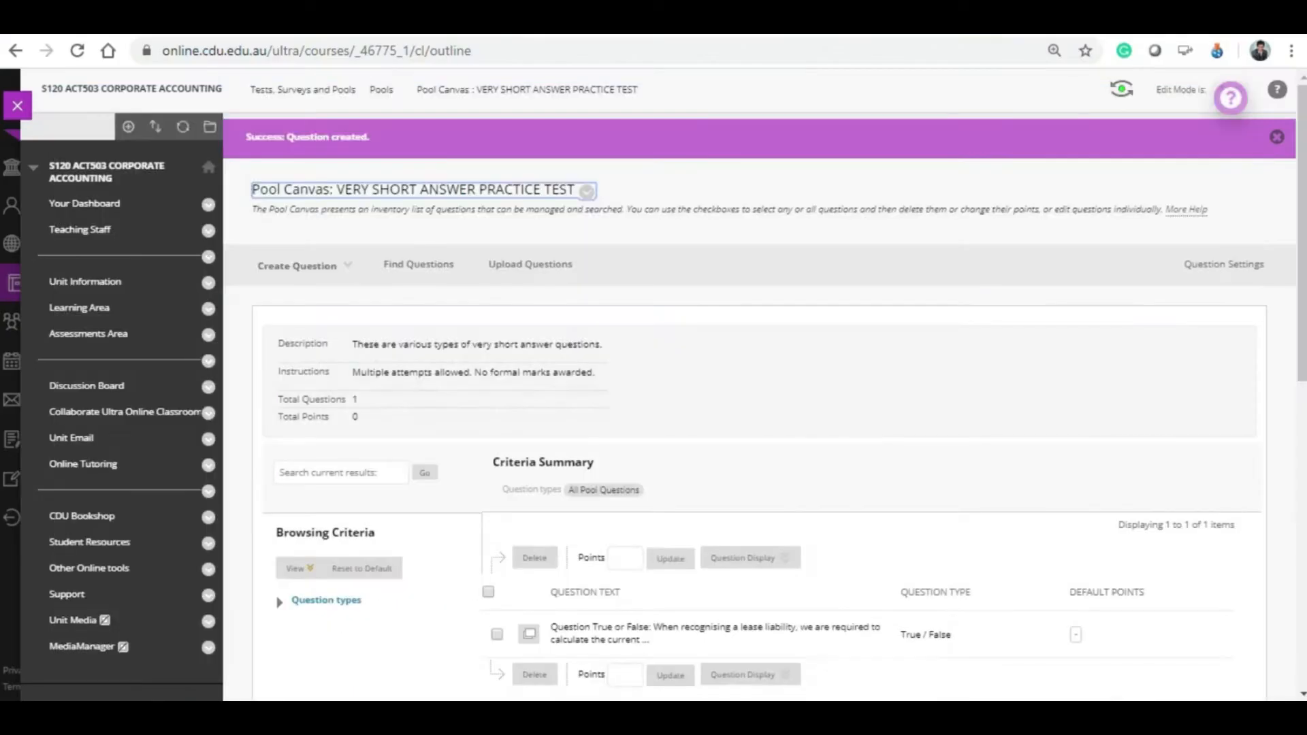
left_click(344, 272)
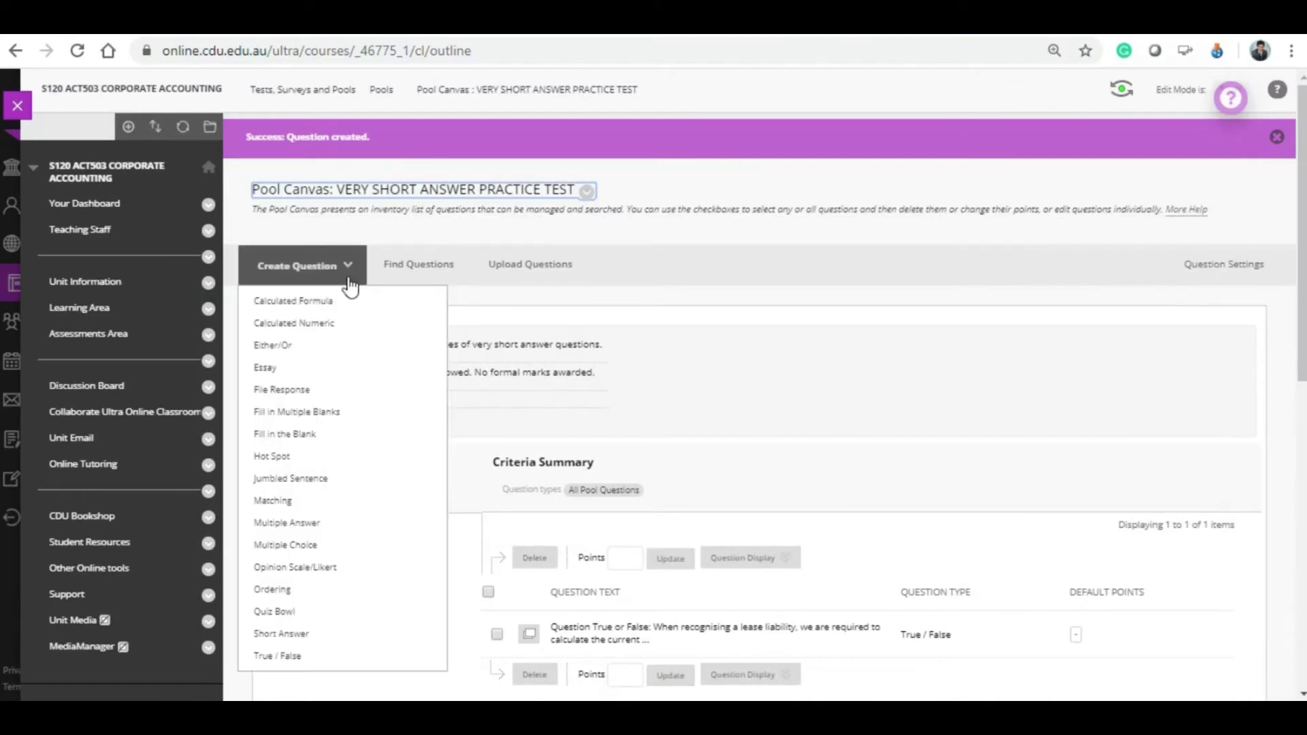
left_click(292, 548)
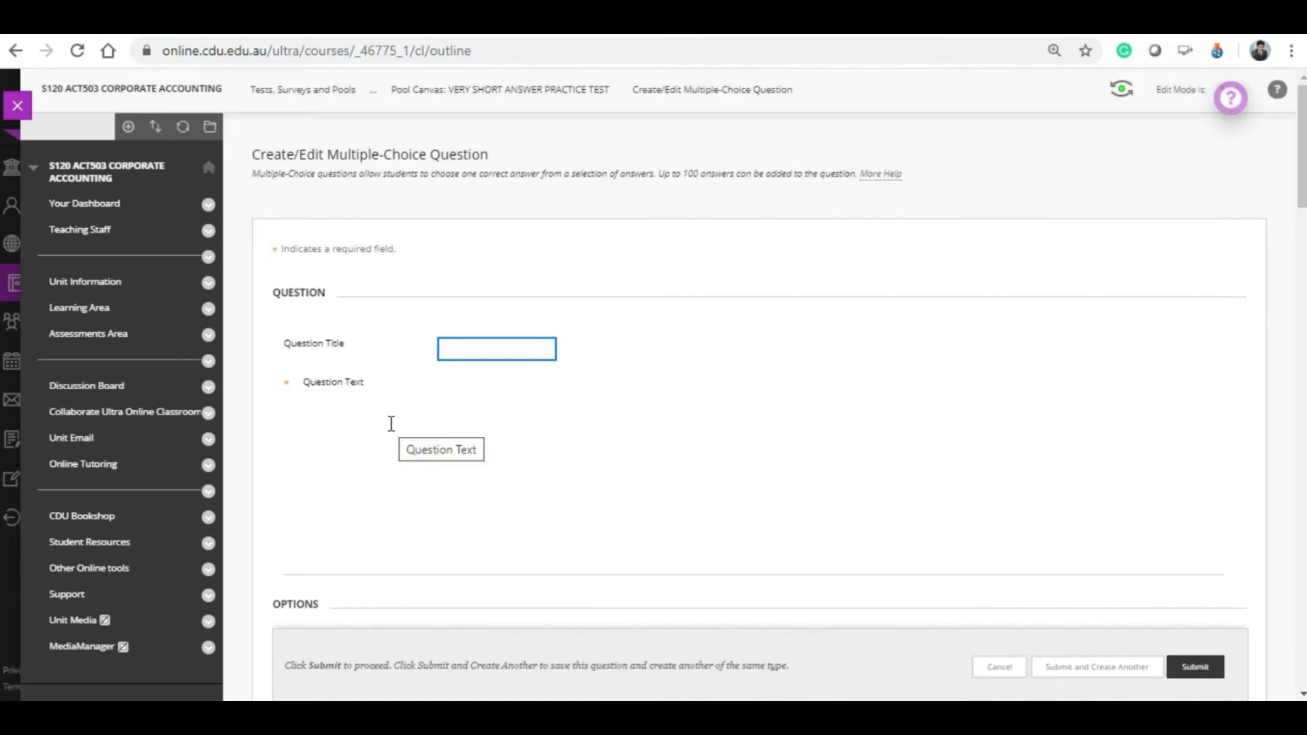
type("q")
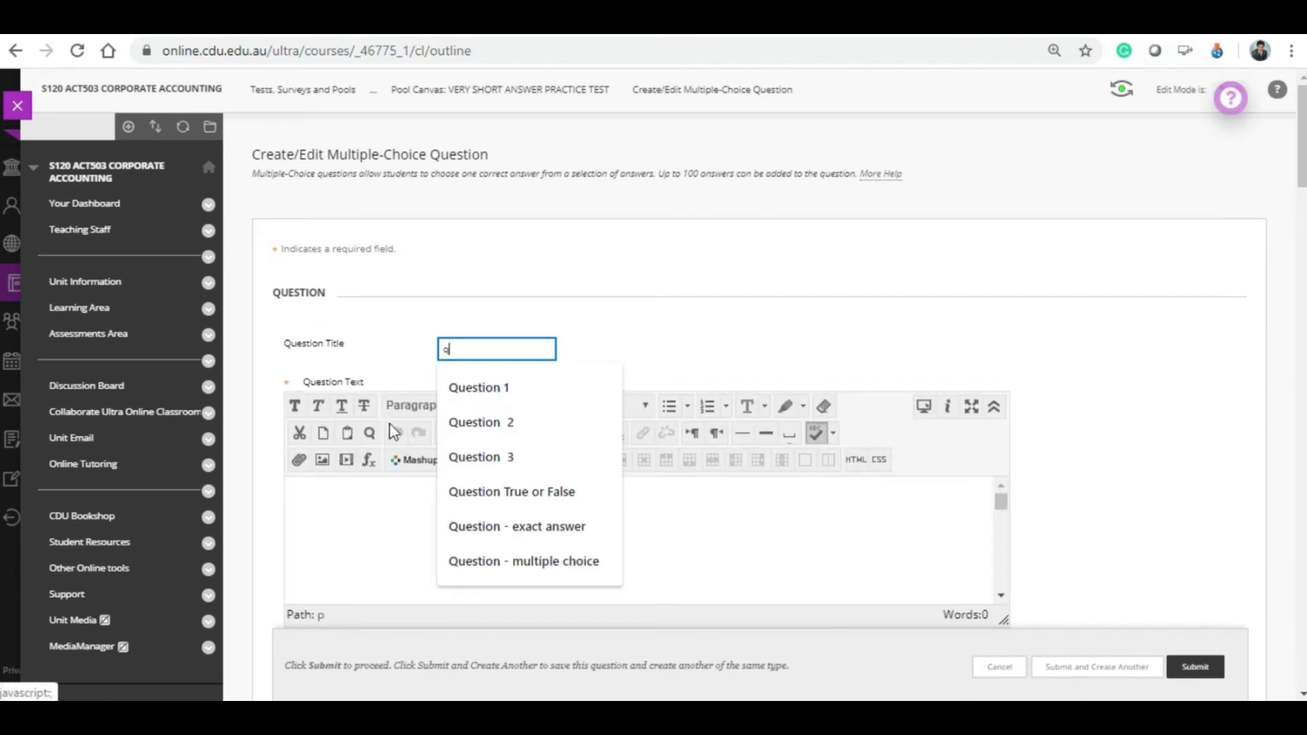
left_click(484, 562)
Copy the building lease scenario and "Which of the following is an incorrect answer?" from the Word document into the Question Text.
left_click(407, 535)
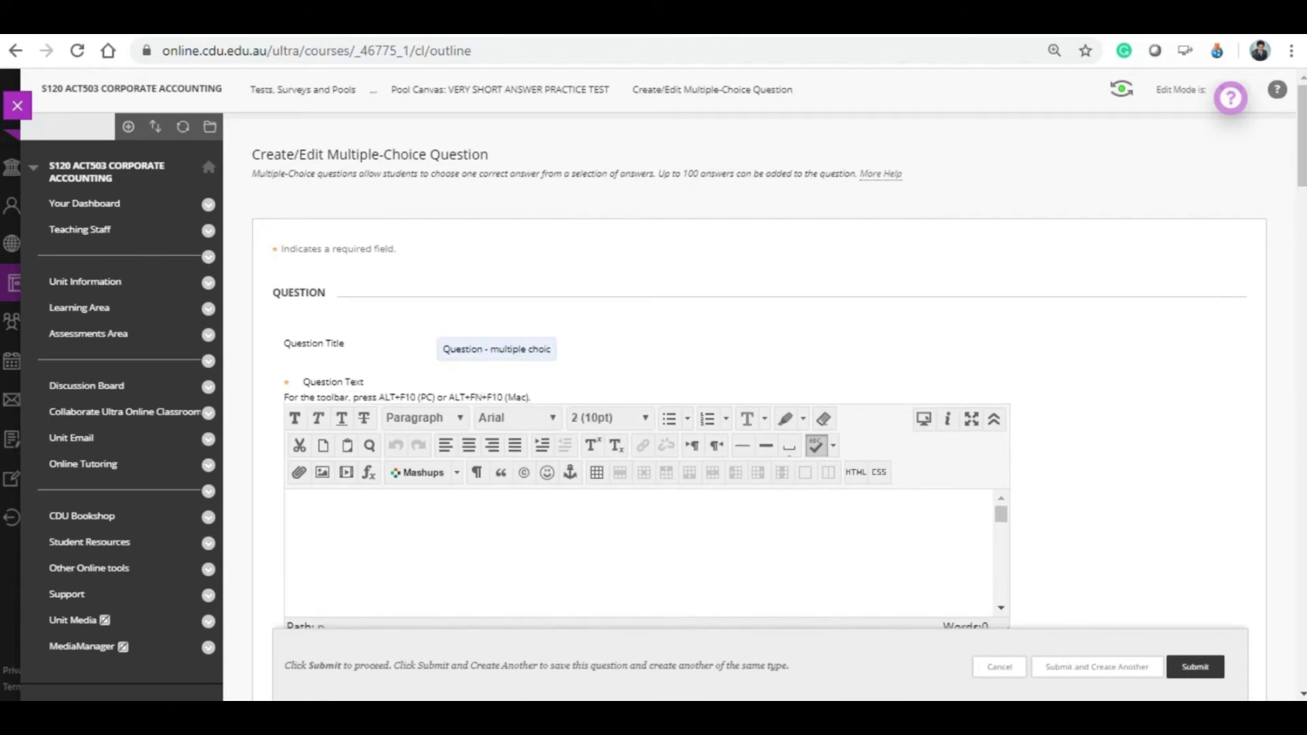
key("alt+Tab")
scroll(472, 566, "down", 2)
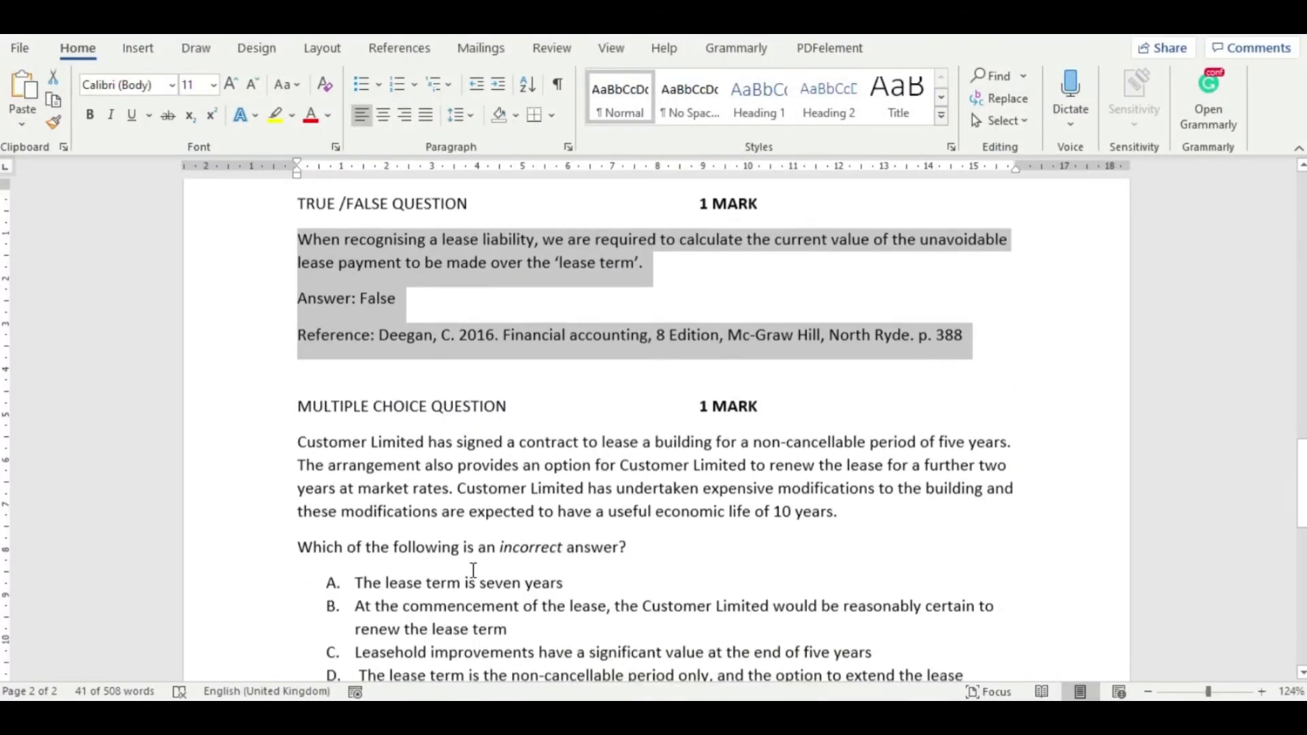
left_click_drag(297, 381, 663, 485)
right_click(534, 454)
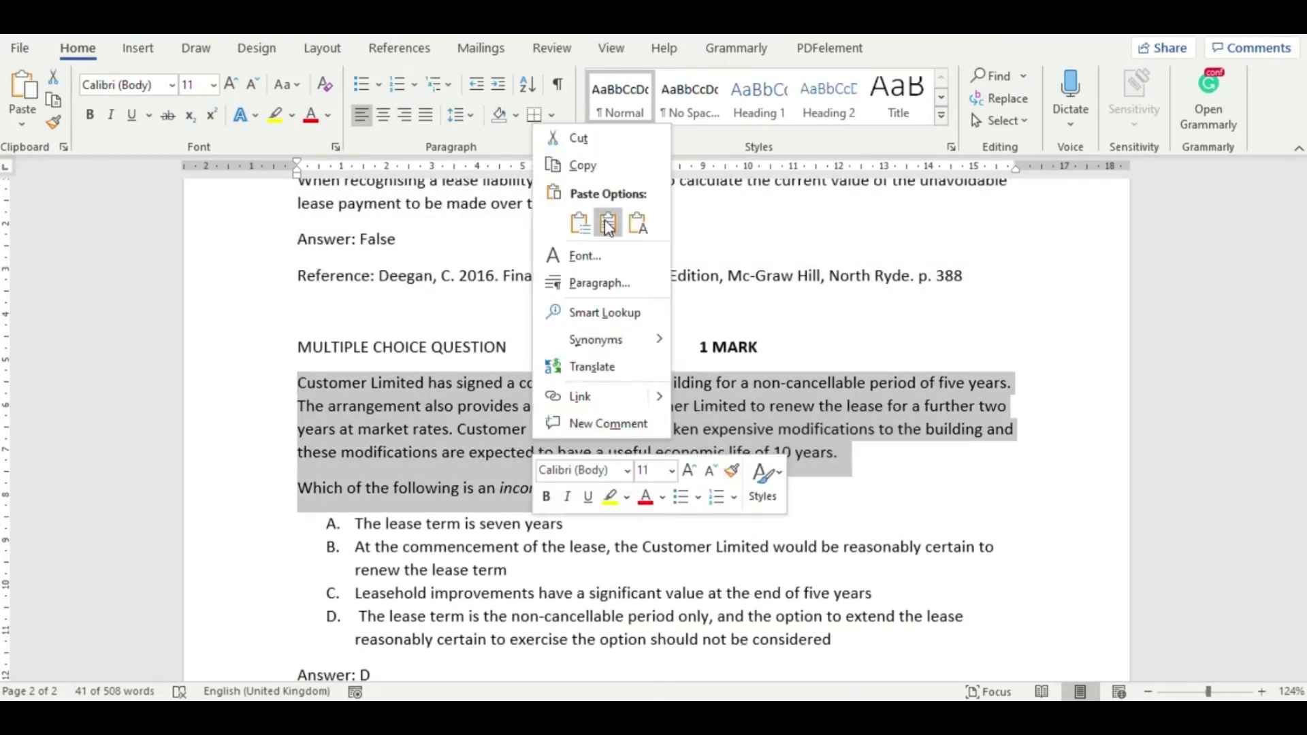
left_click(592, 165)
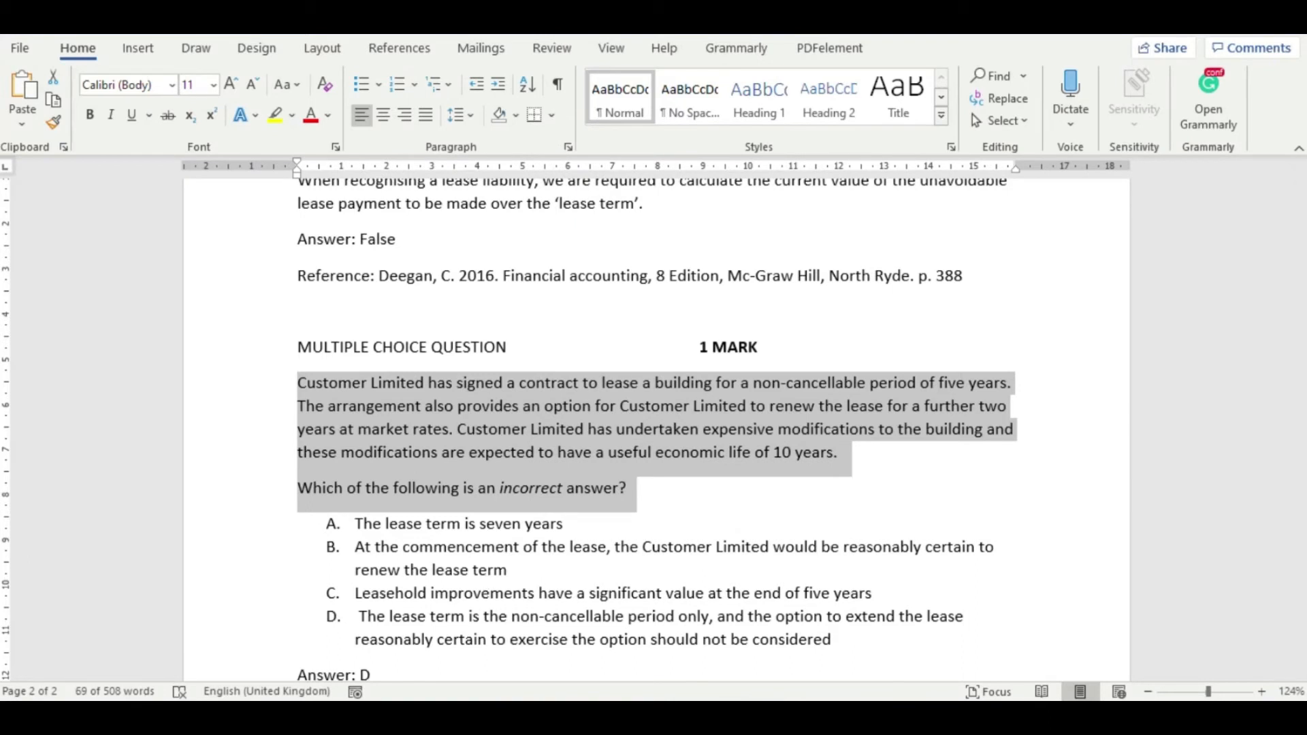
key("alt+Tab")
key("ctrl+v")
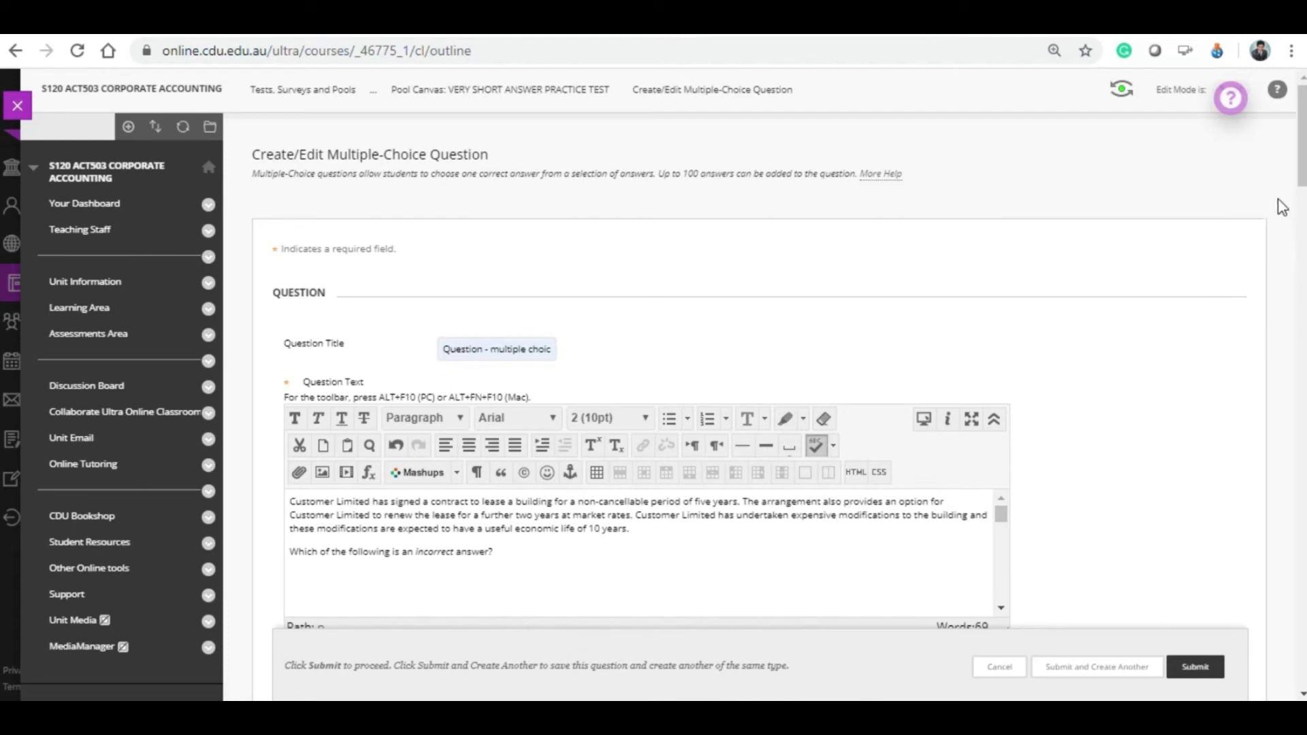
Set the multiple choice question's answer numbering to Uppercase Letters (A, B, C).
left_click_drag(1300, 146, 1284, 231)
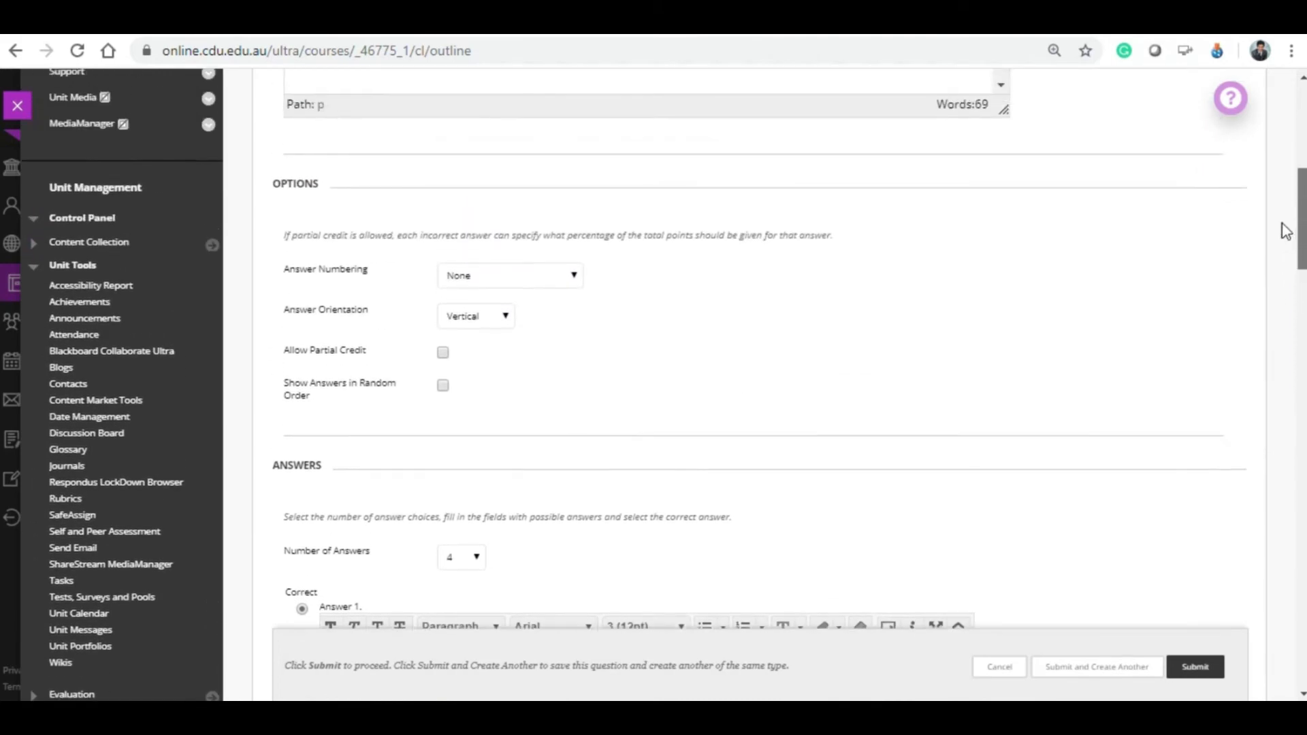
left_click(574, 278)
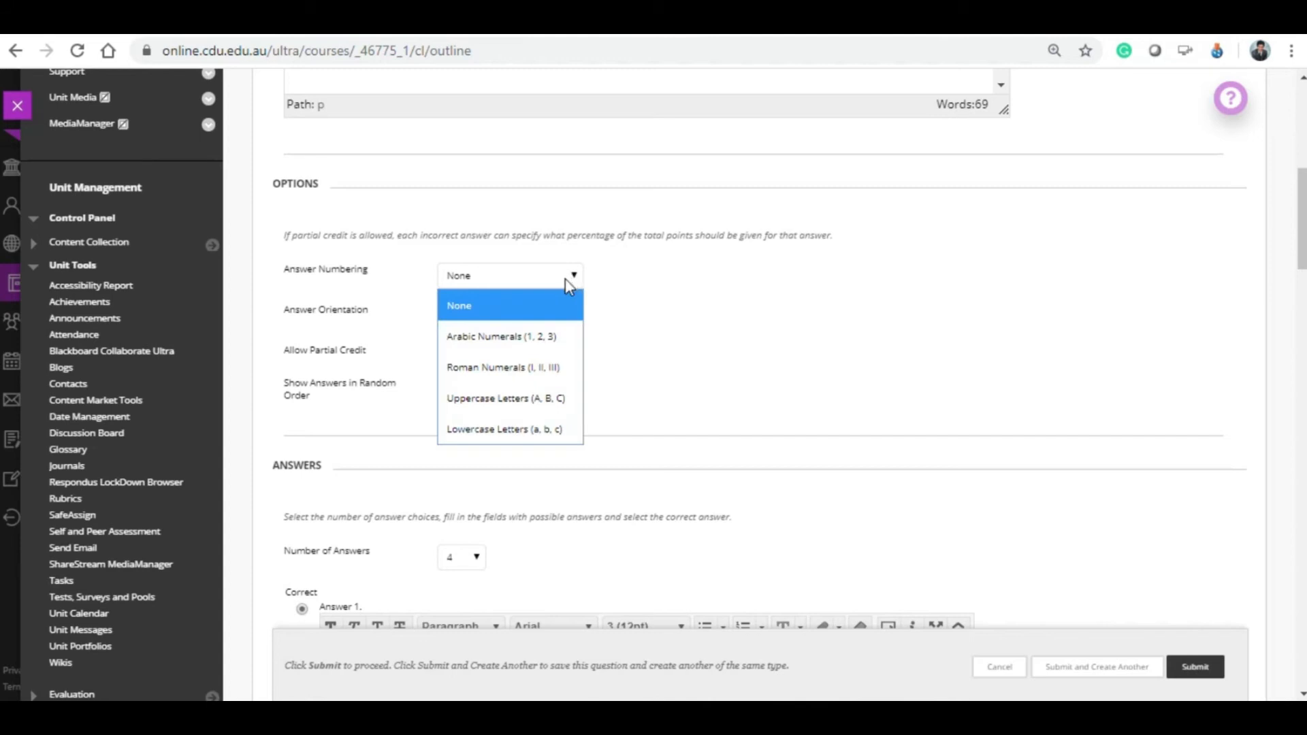
left_click(539, 399)
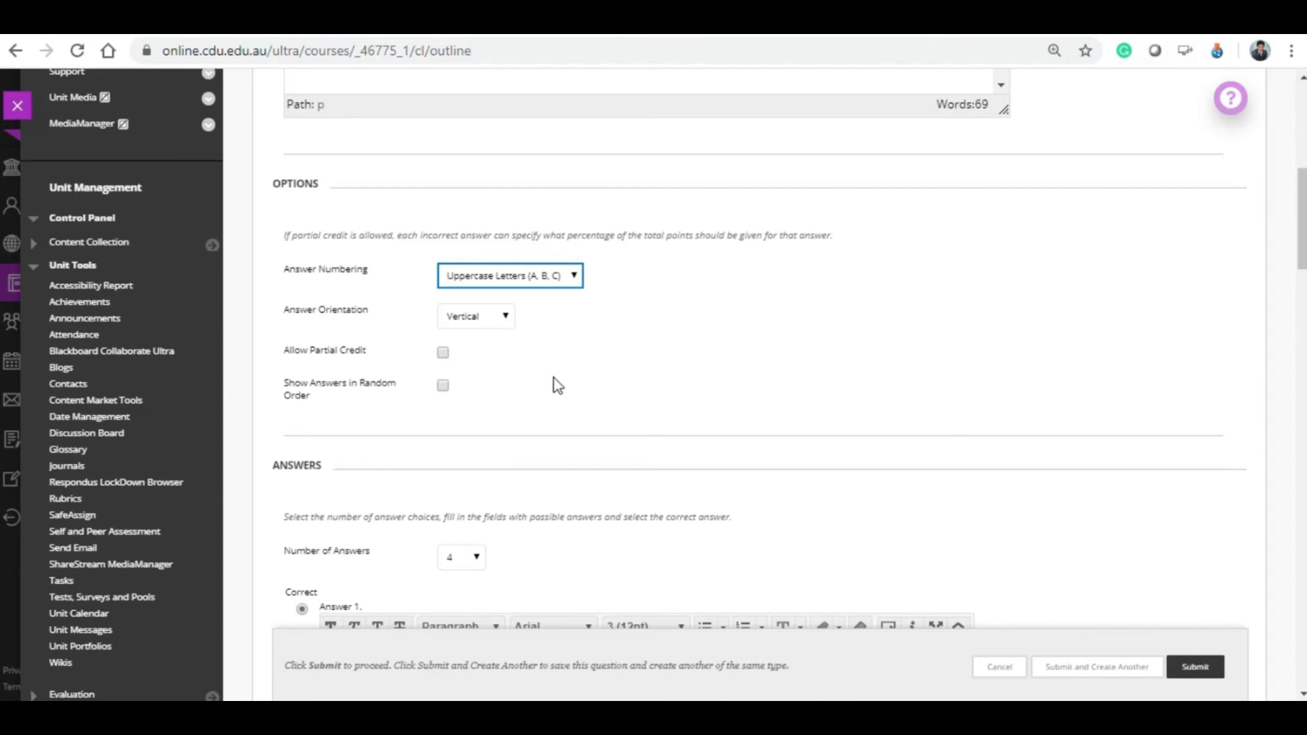
Copy "The lease term is seven years" from the Word document into Answer 1 and remove its list lettering.
left_click_drag(1302, 228, 1302, 302)
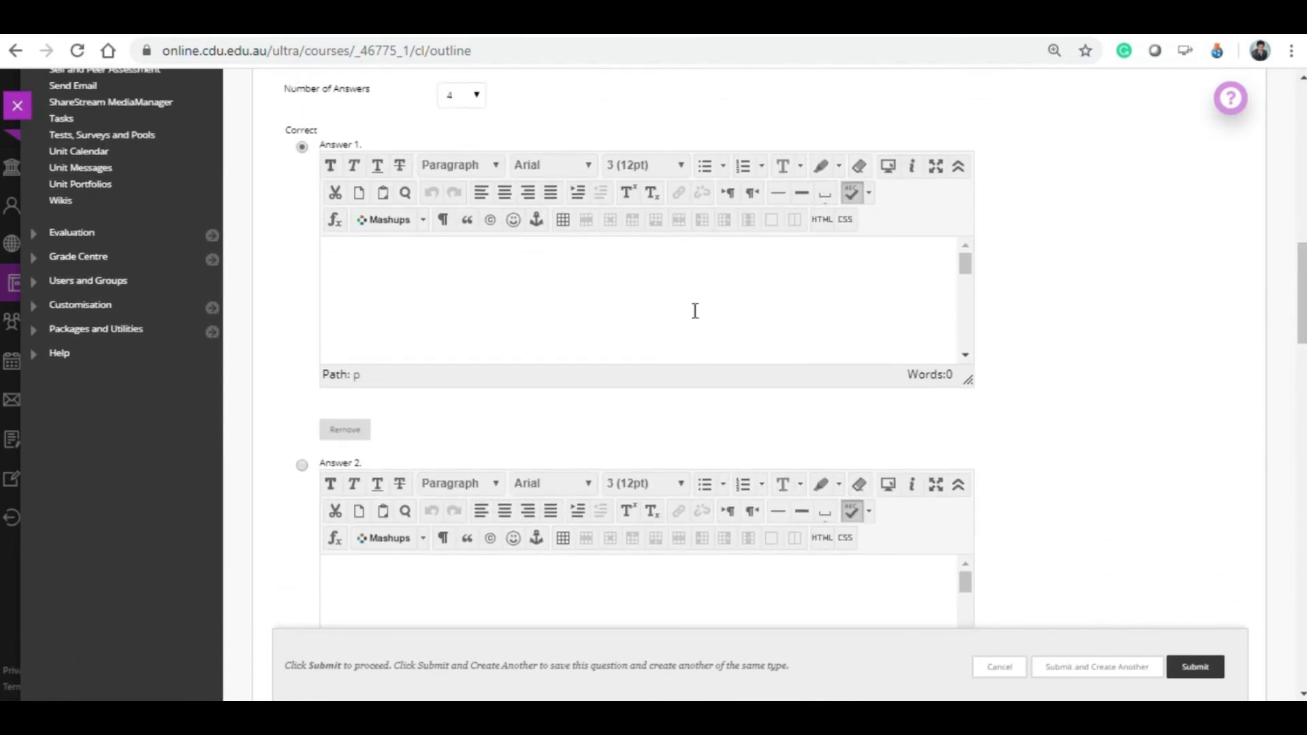
left_click(519, 289)
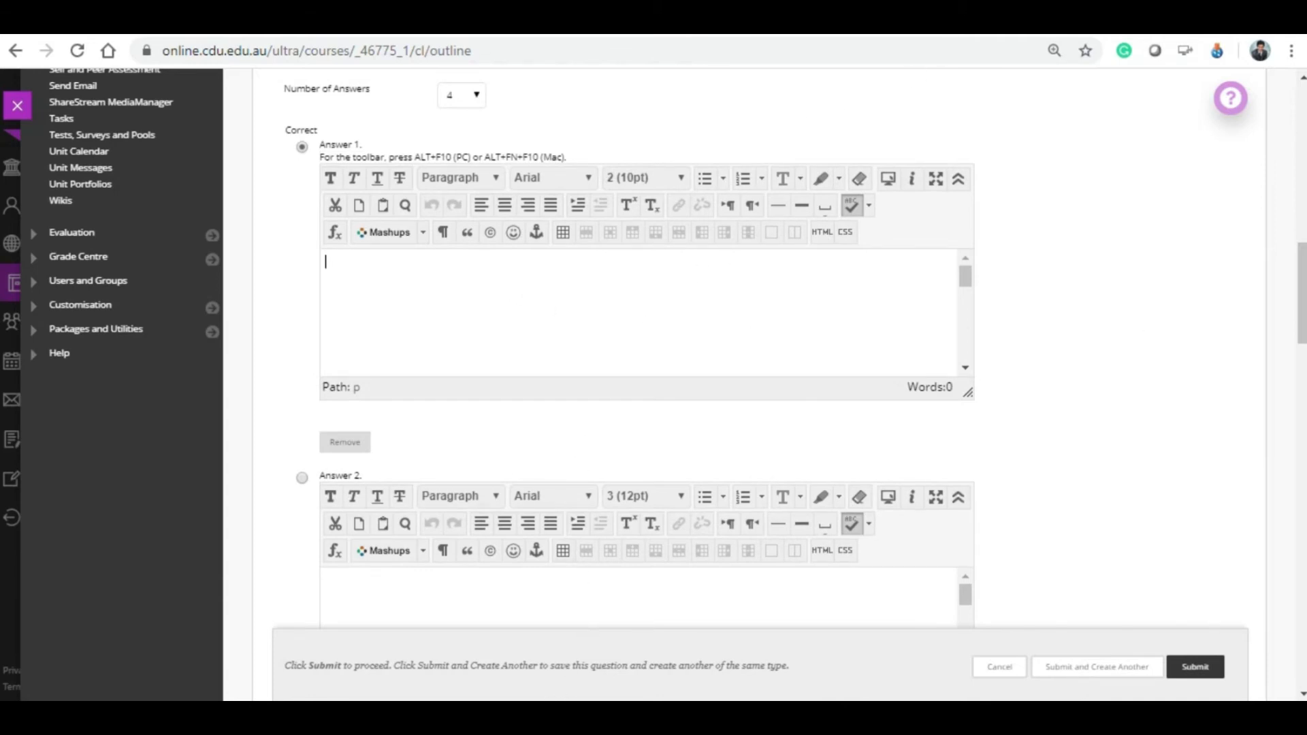
left_click(475, 715)
left_click_drag(566, 524, 363, 523)
right_click(363, 522)
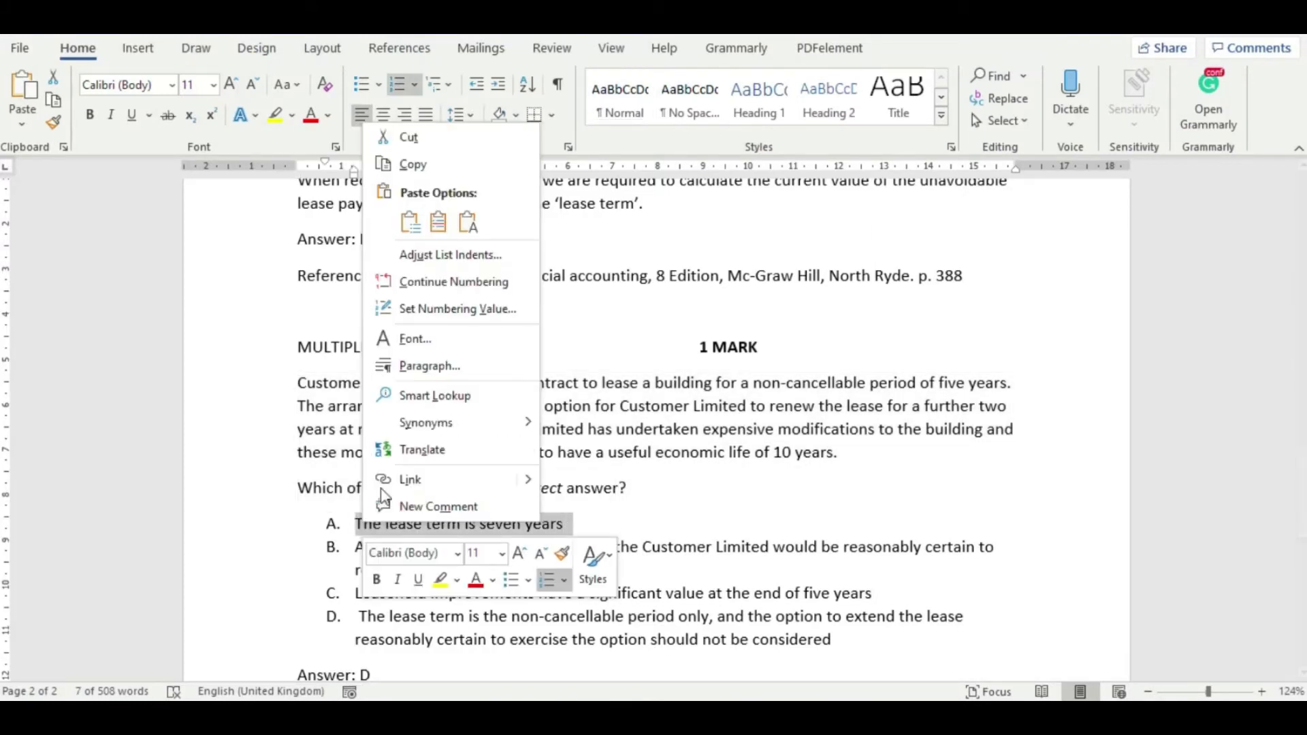
left_click(403, 174)
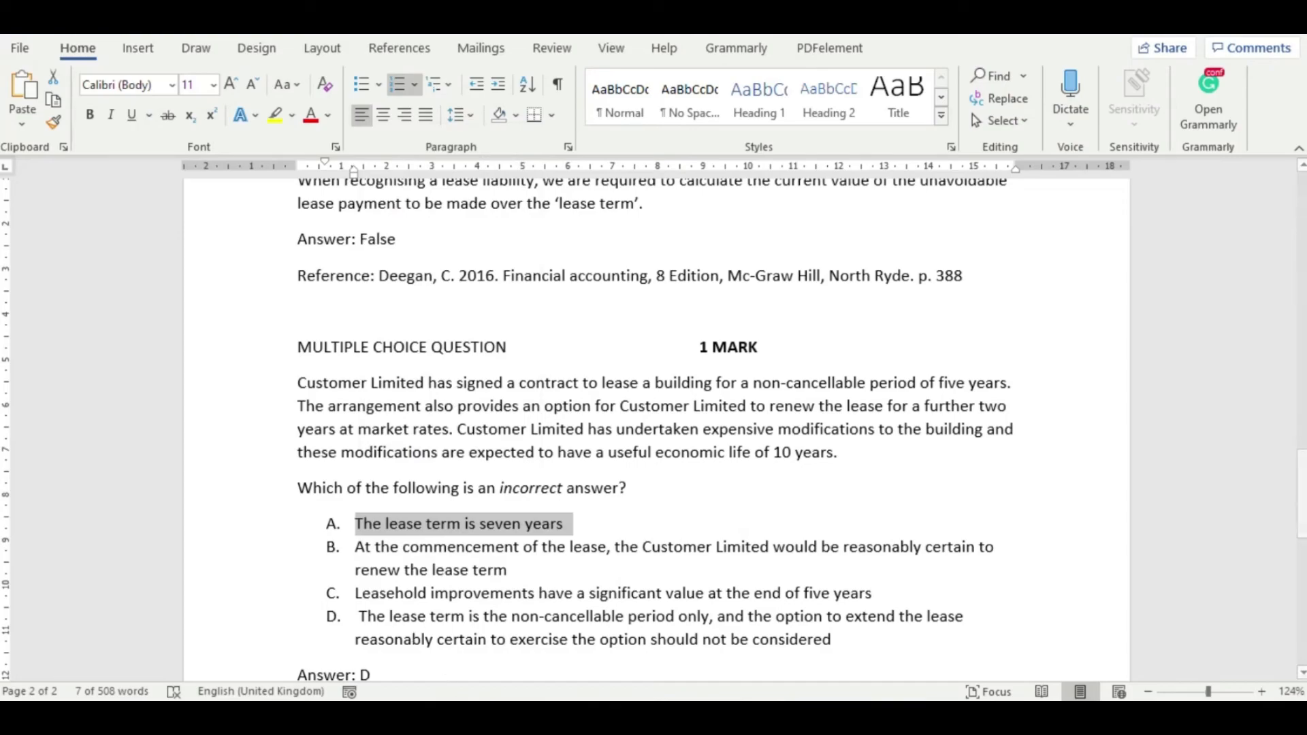
left_click(476, 715)
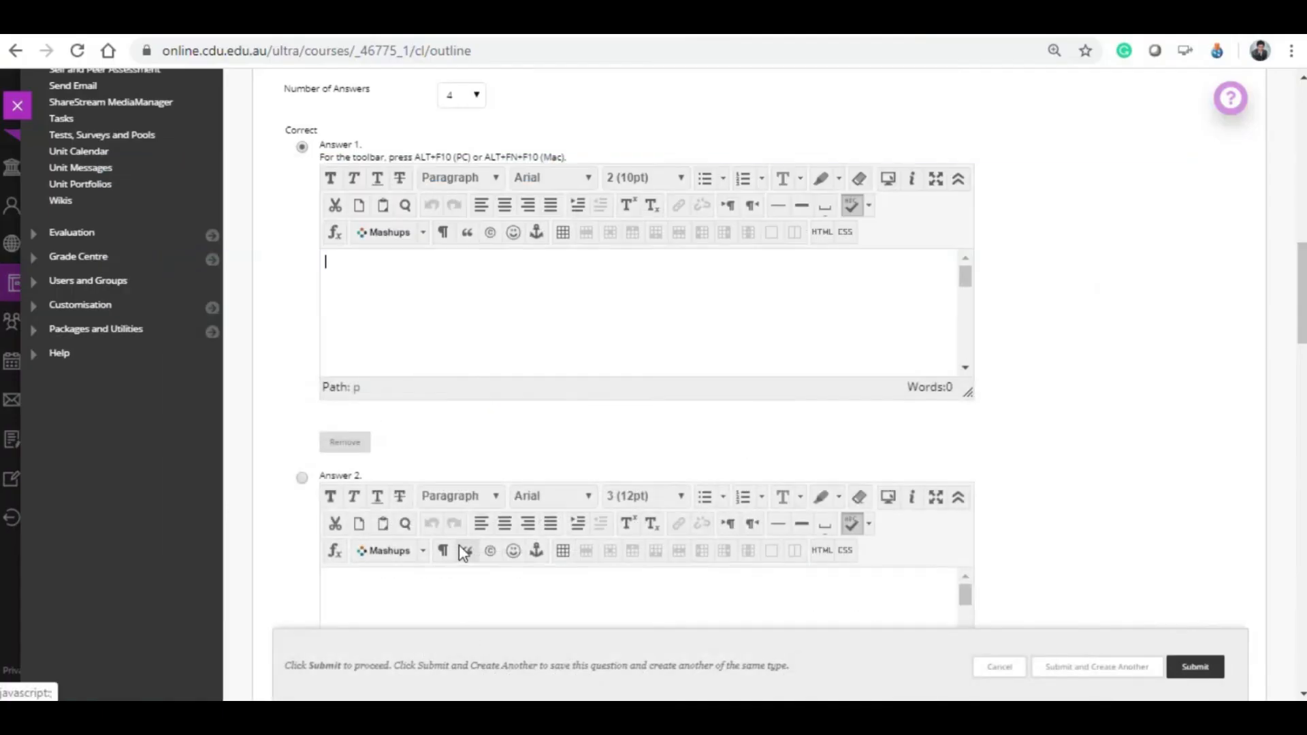
key("ctrl+v")
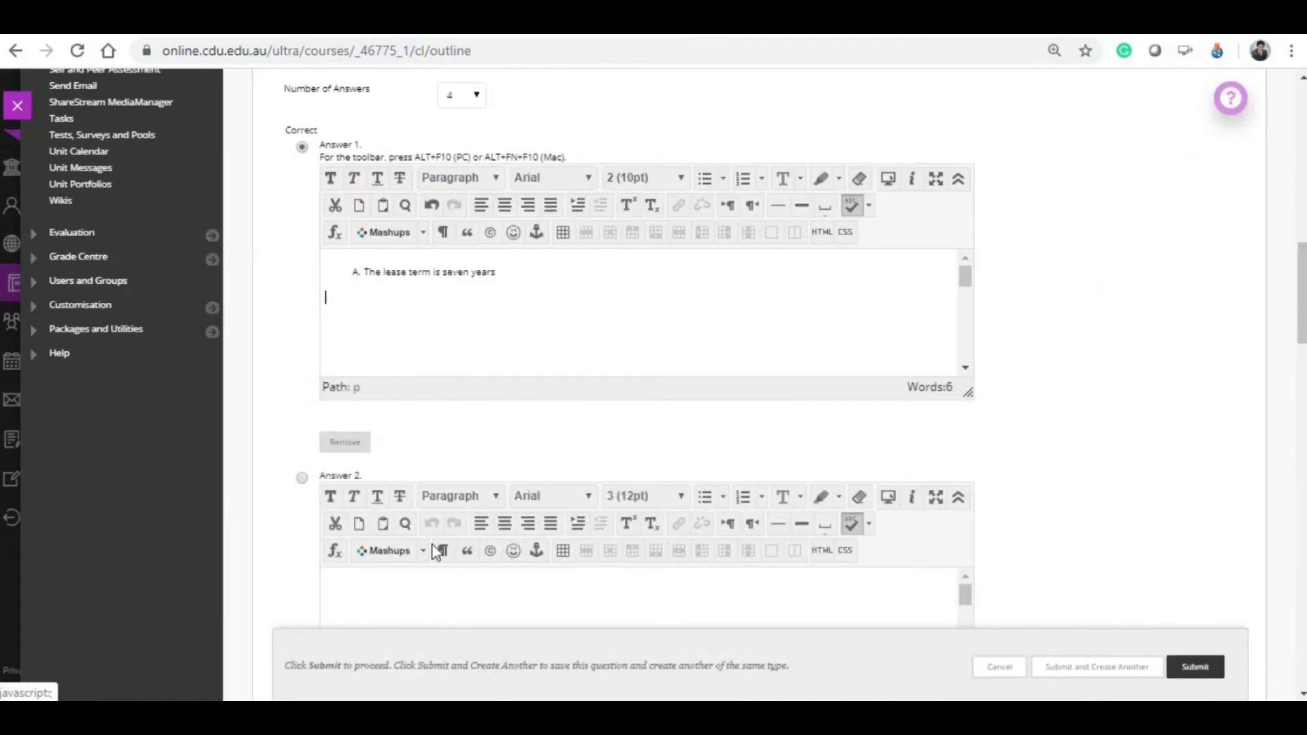
left_click(365, 273)
key("BackSpace")
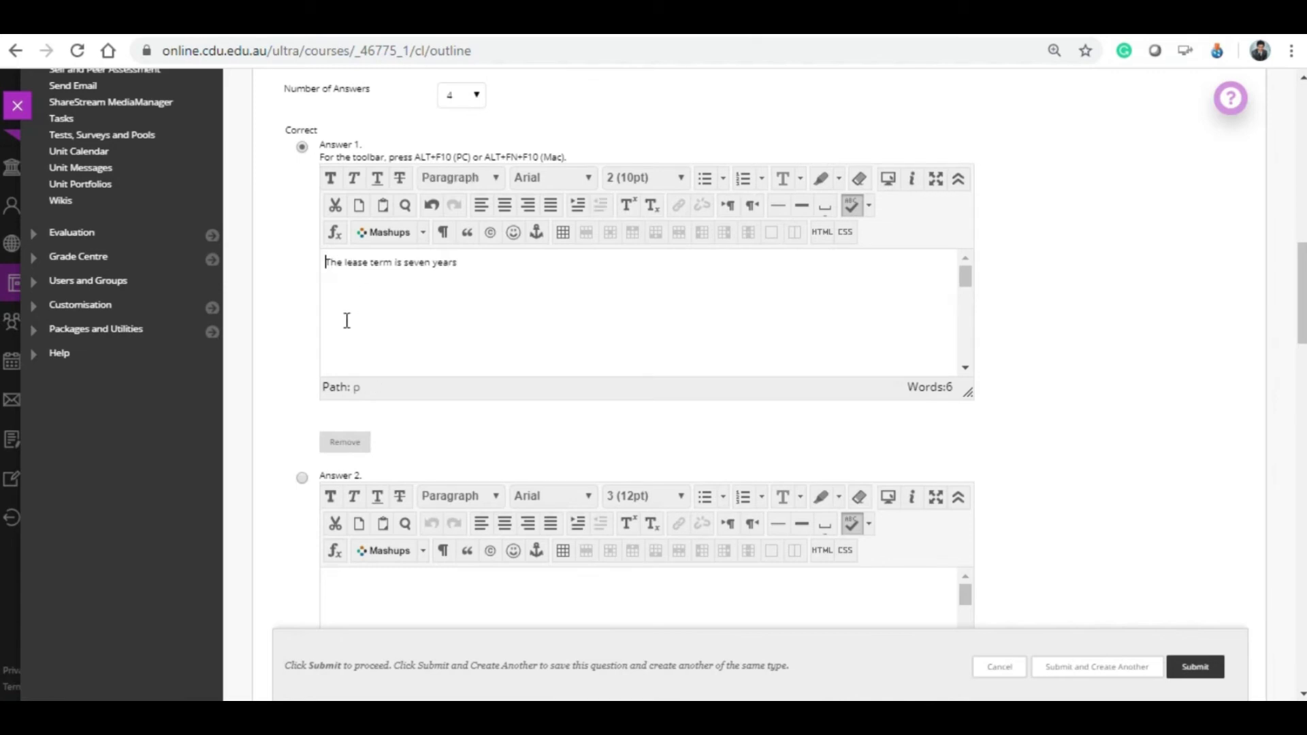
Copy option B, about the Customer Limited being reasonably certain to renew the lease term, into Answer 2 without its list lettering.
scroll(438, 500, "down", 2)
left_click(422, 510)
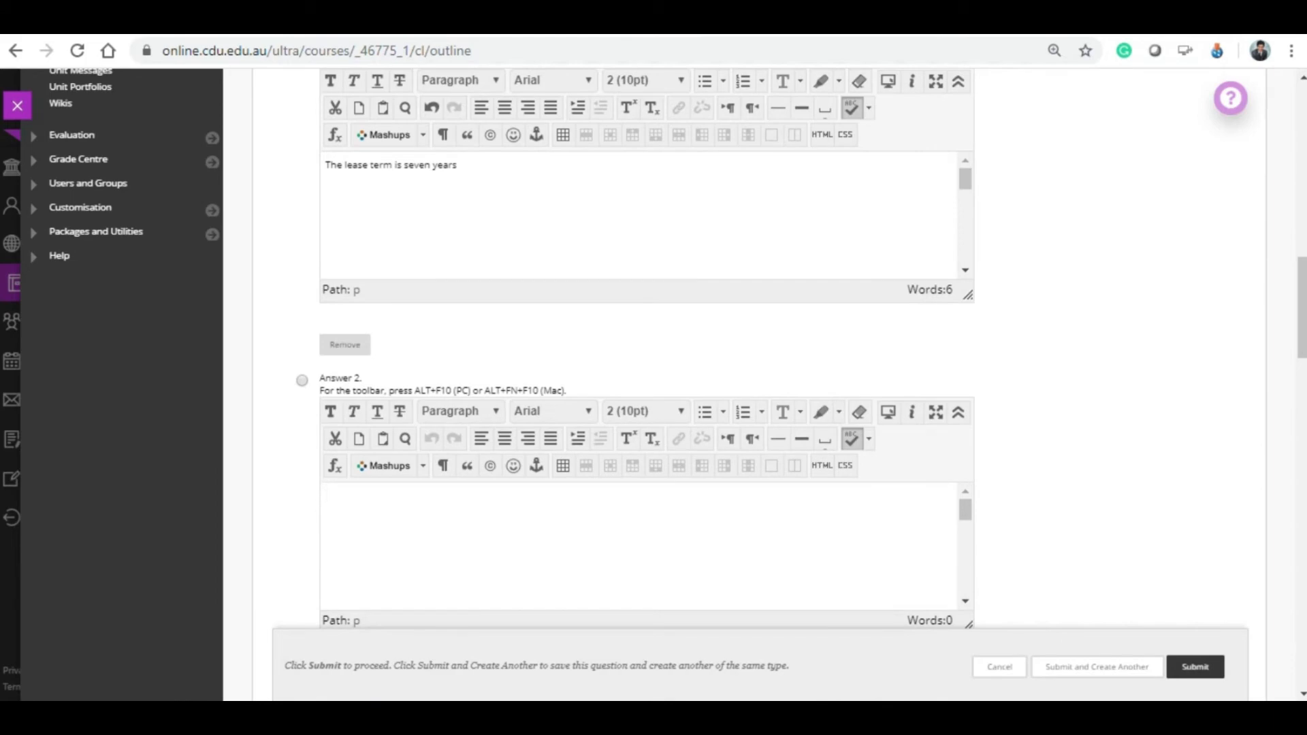
left_click(509, 716)
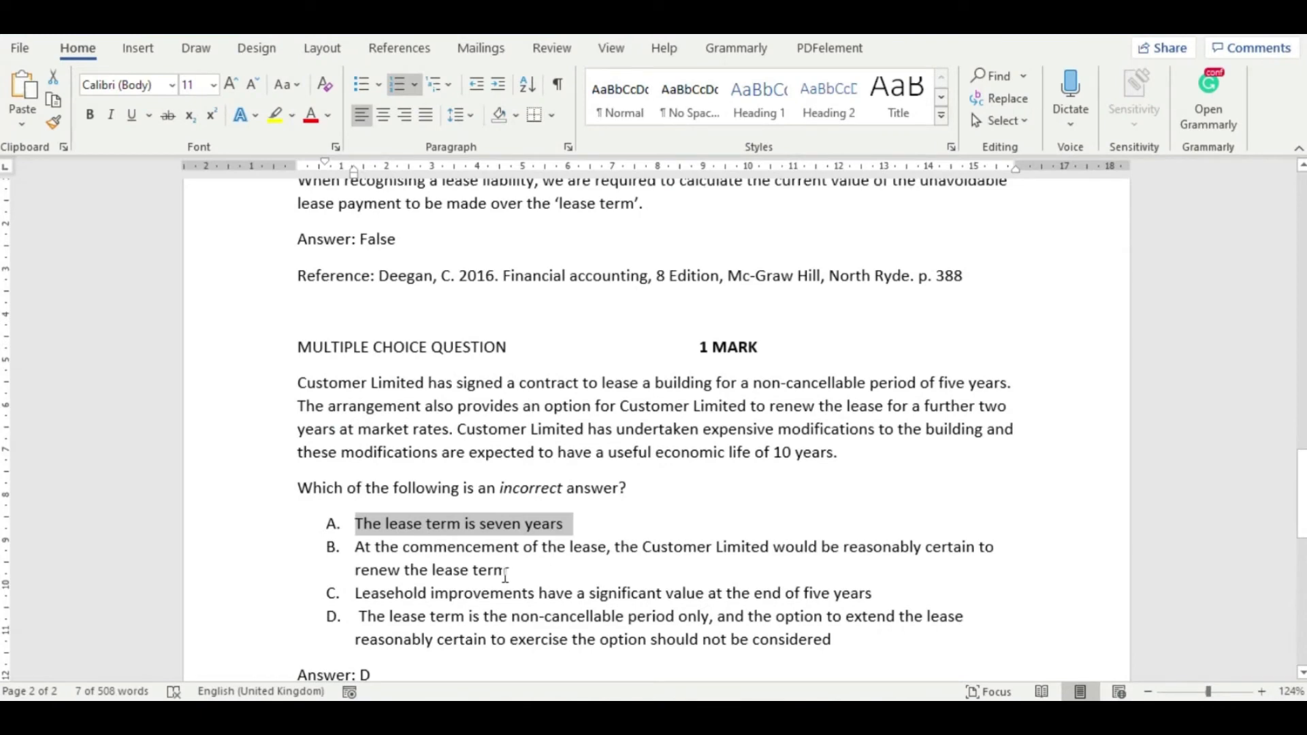
left_click_drag(480, 567, 359, 548)
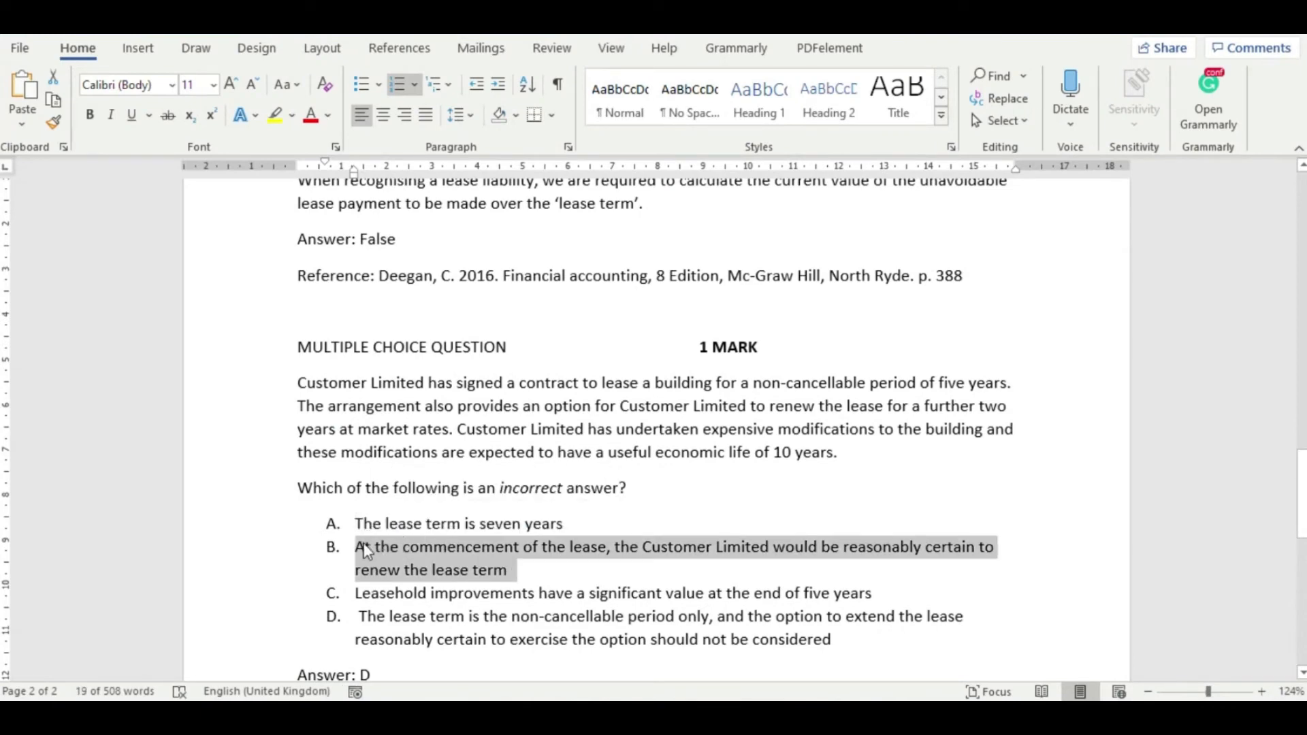
right_click(379, 535)
left_click(412, 159)
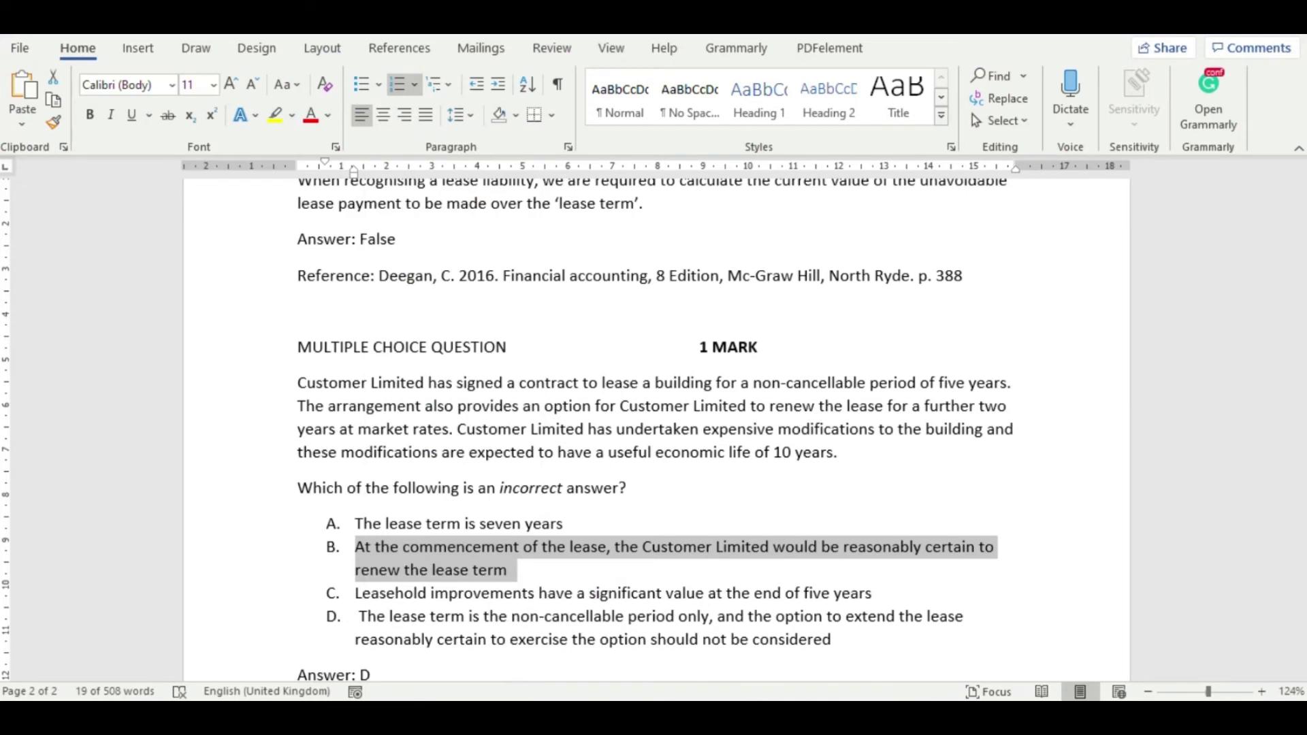
left_click(604, 714)
key("ctrl+v")
left_click(364, 505)
key("BackSpace")
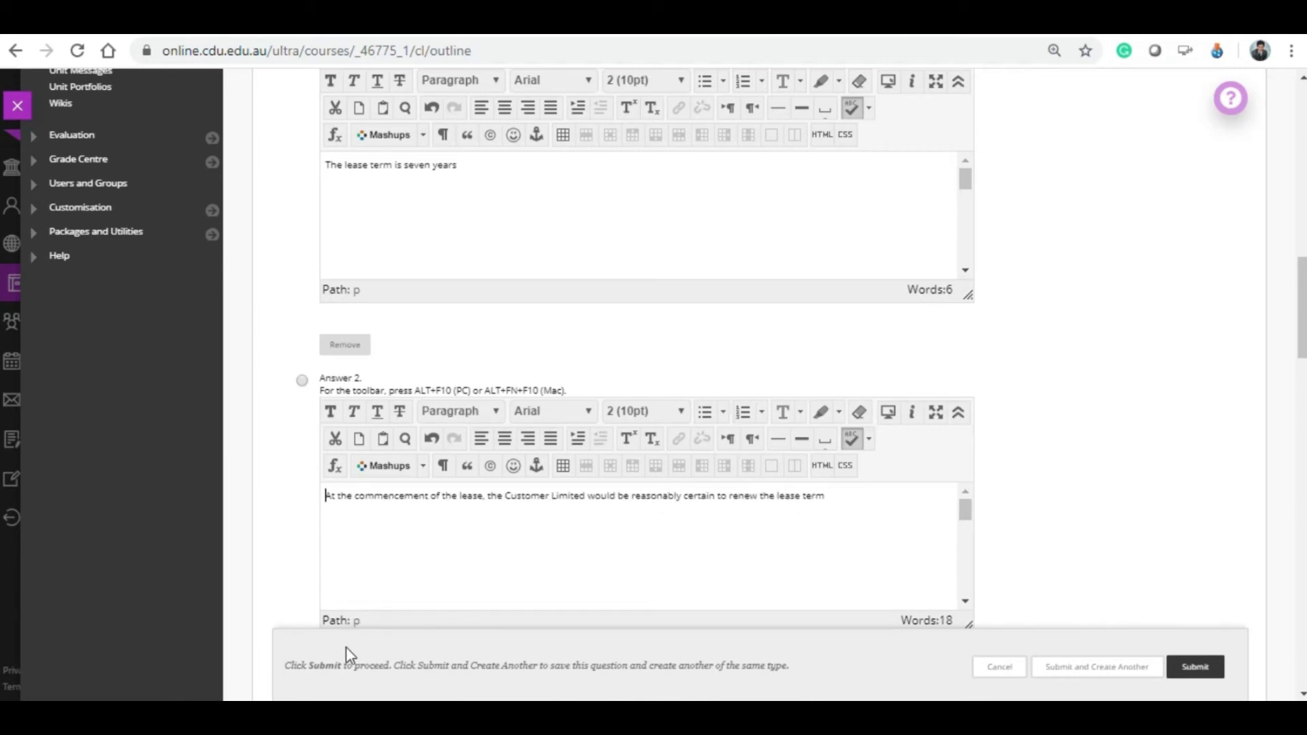
Copy "Leasehold improvements have a significant value at the end of five years" from Word into Answer 3 without its list lettering.
scroll(413, 573, "down", 3)
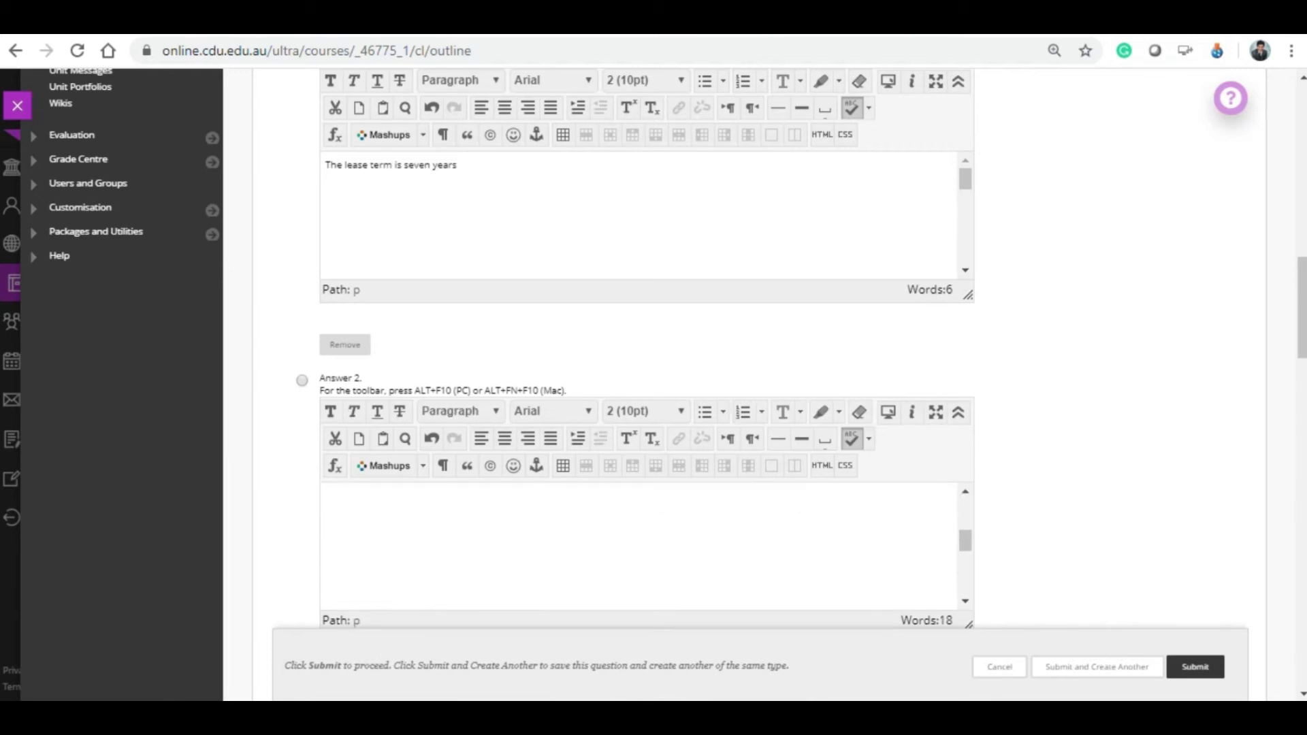
left_click_drag(1304, 297, 1298, 391)
left_click(564, 240)
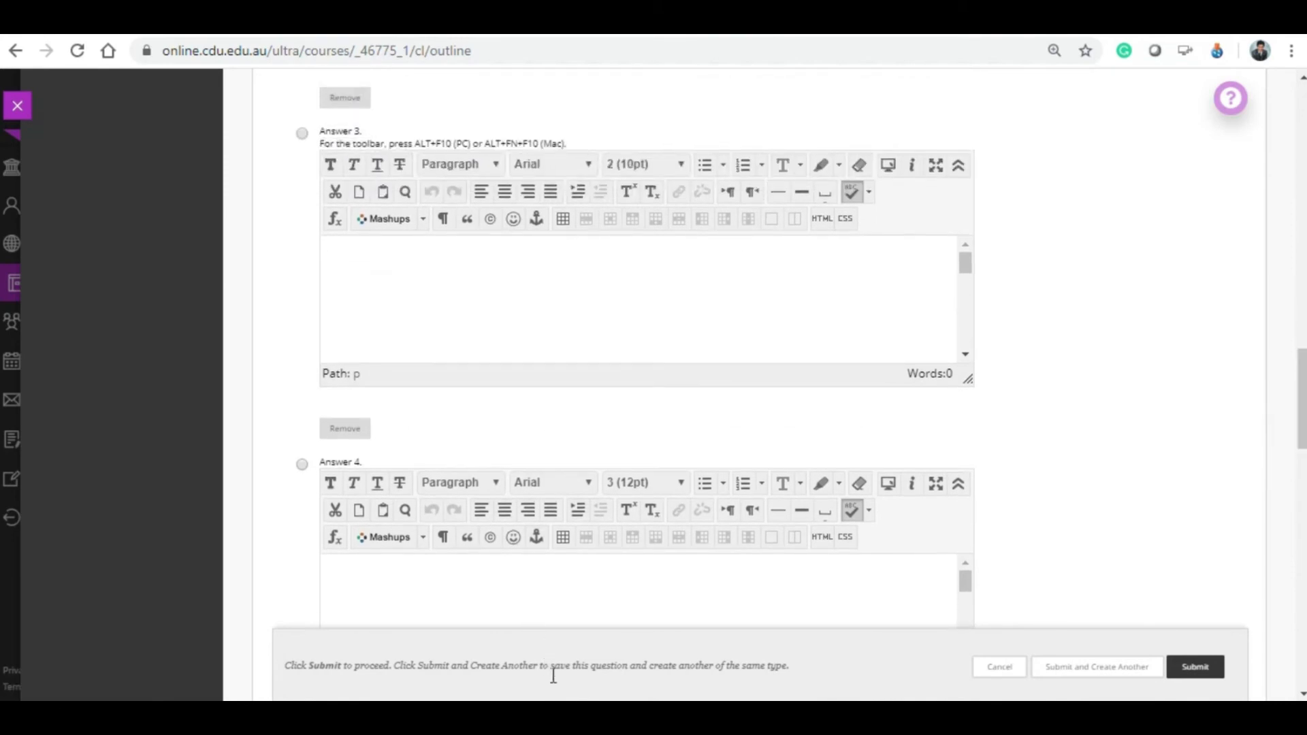
key("alt+Tab")
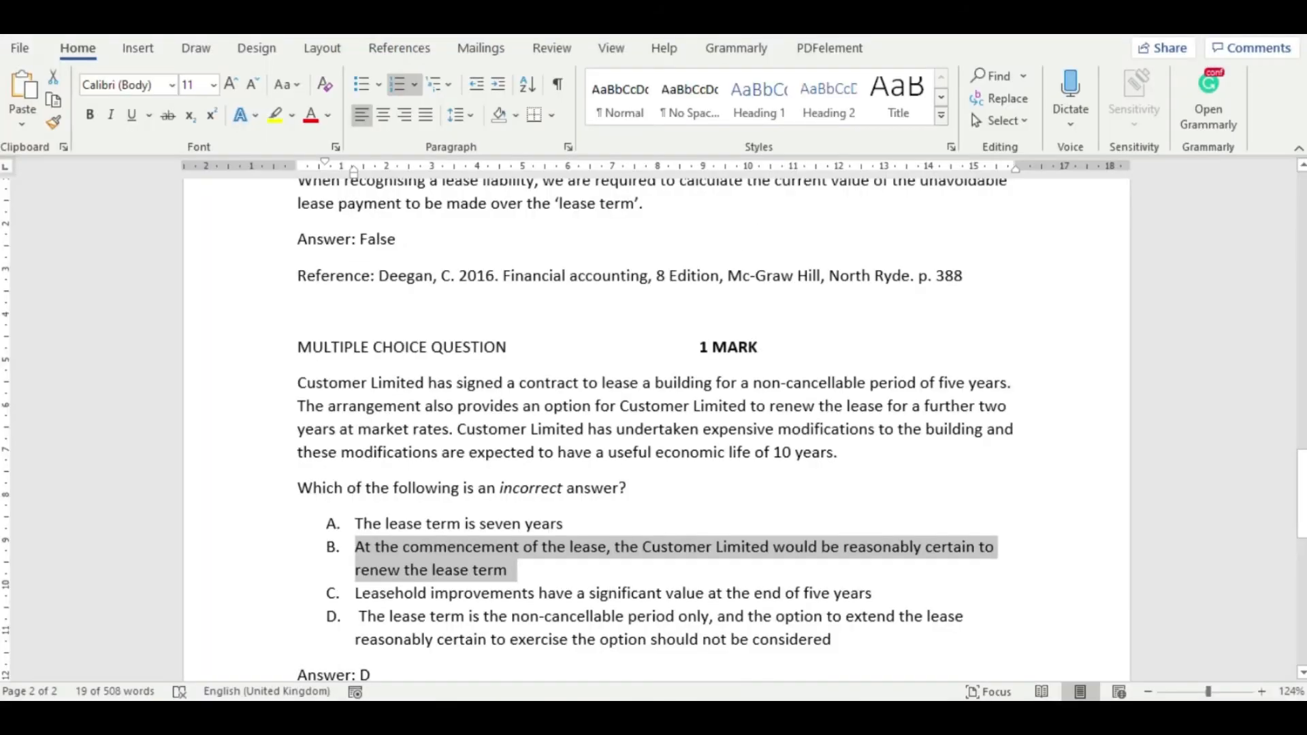
left_click_drag(876, 595, 377, 600)
right_click(378, 601)
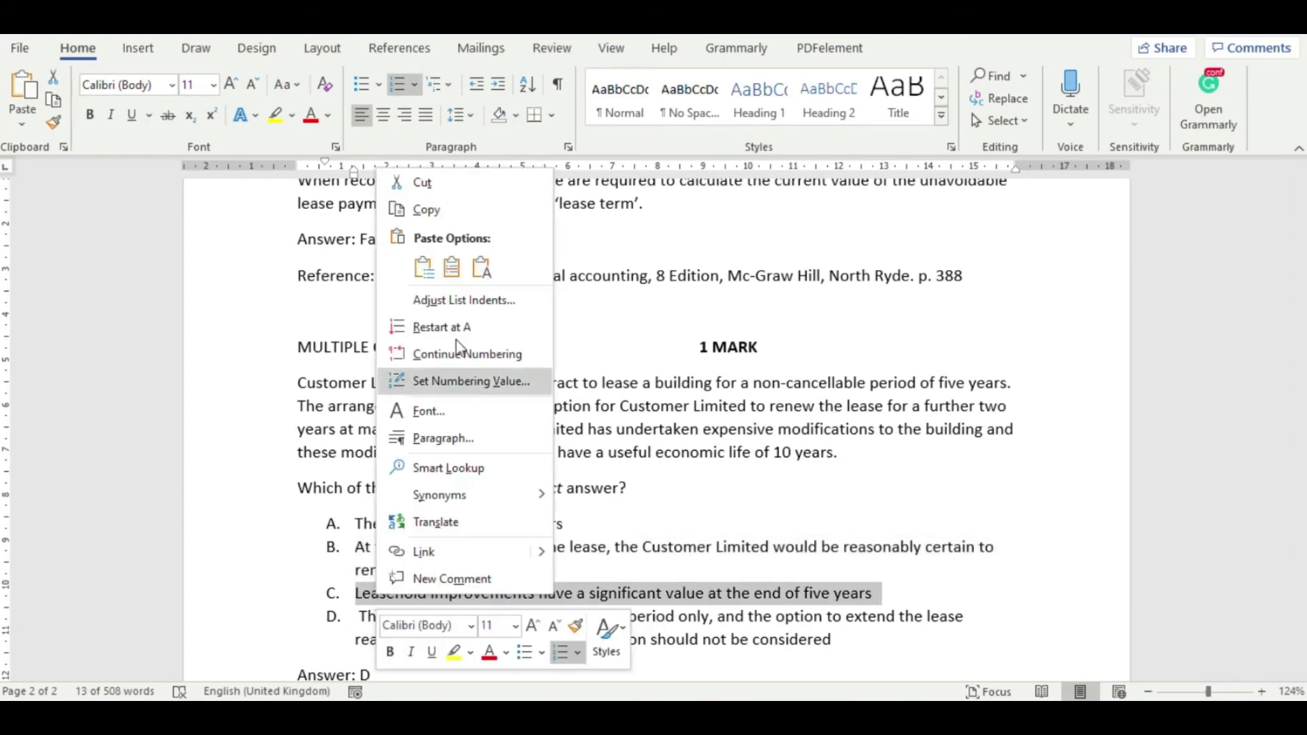
left_click(428, 211)
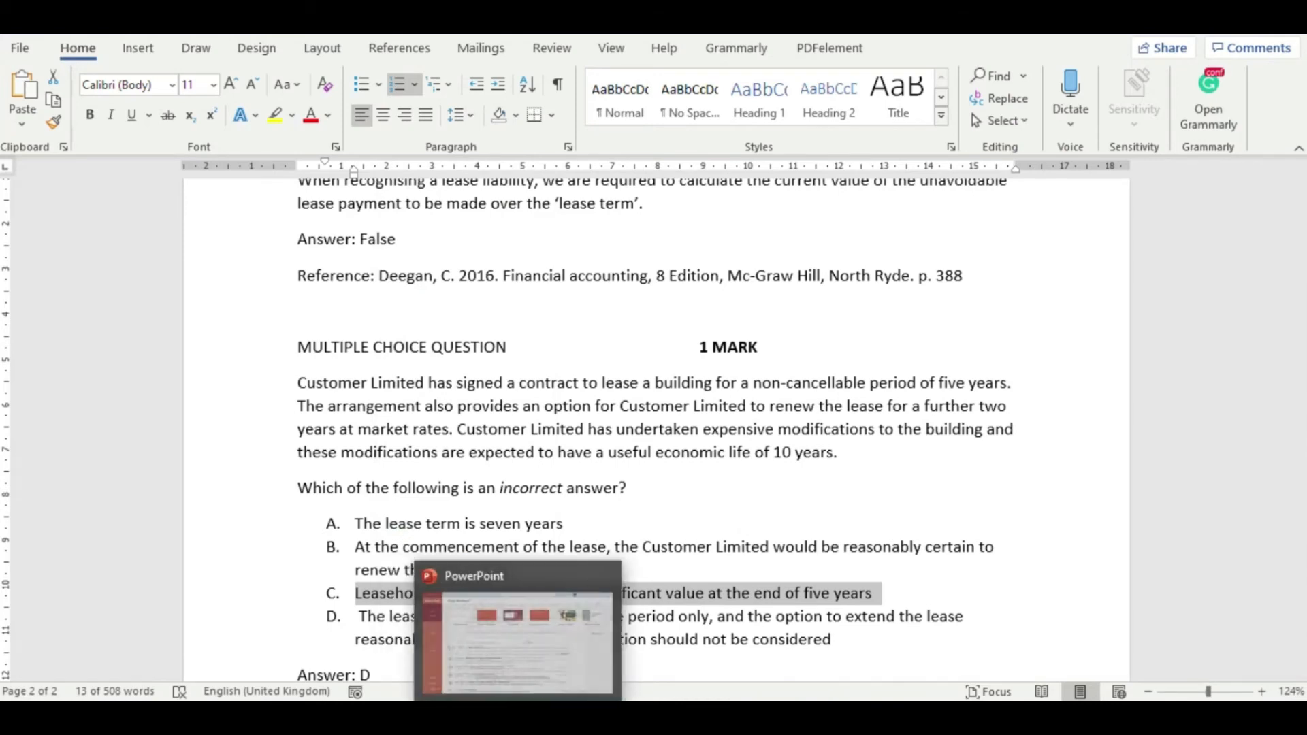
left_click(577, 680)
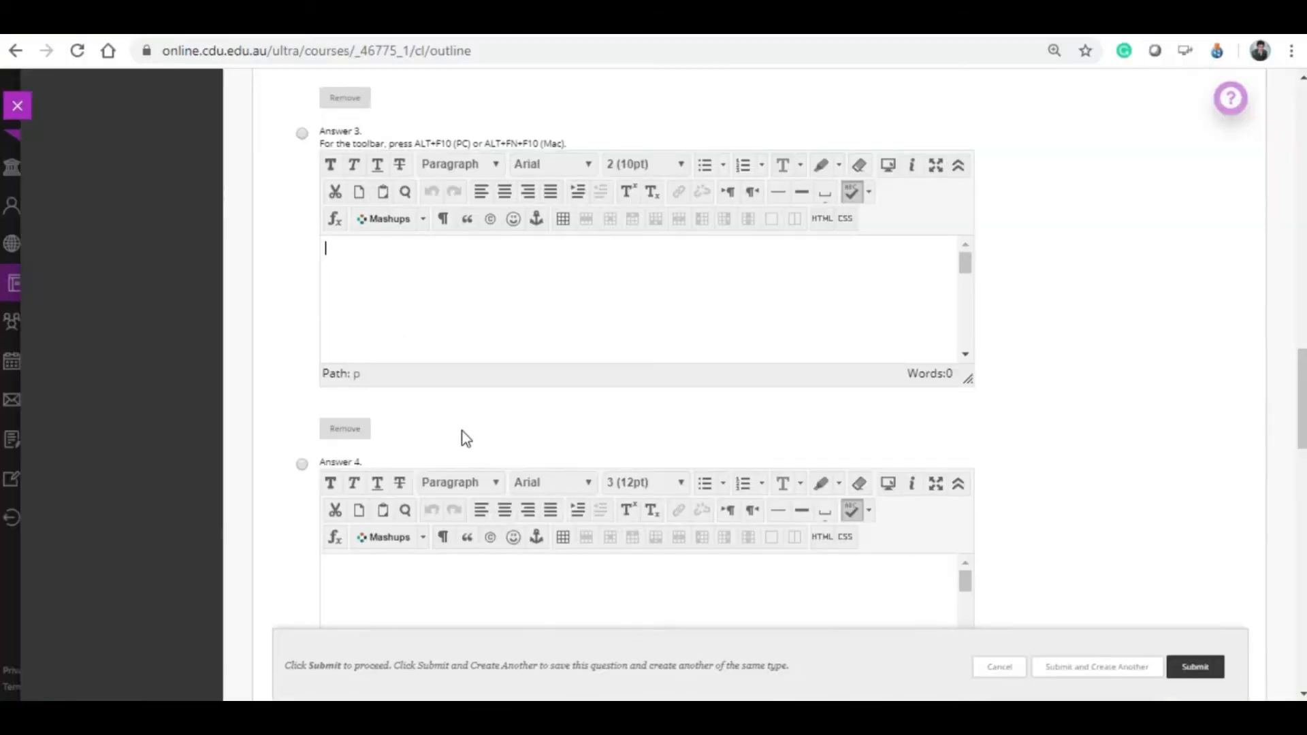
key("ctrl+v")
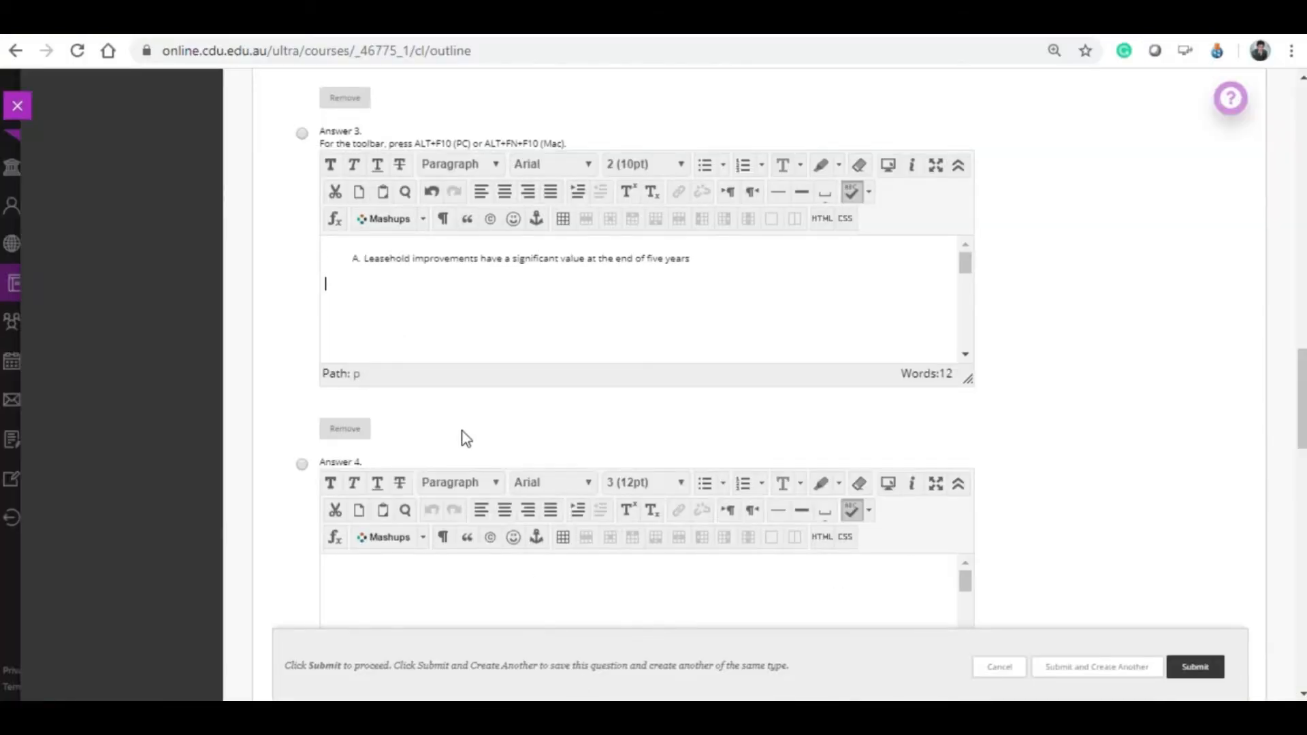
left_click(363, 260)
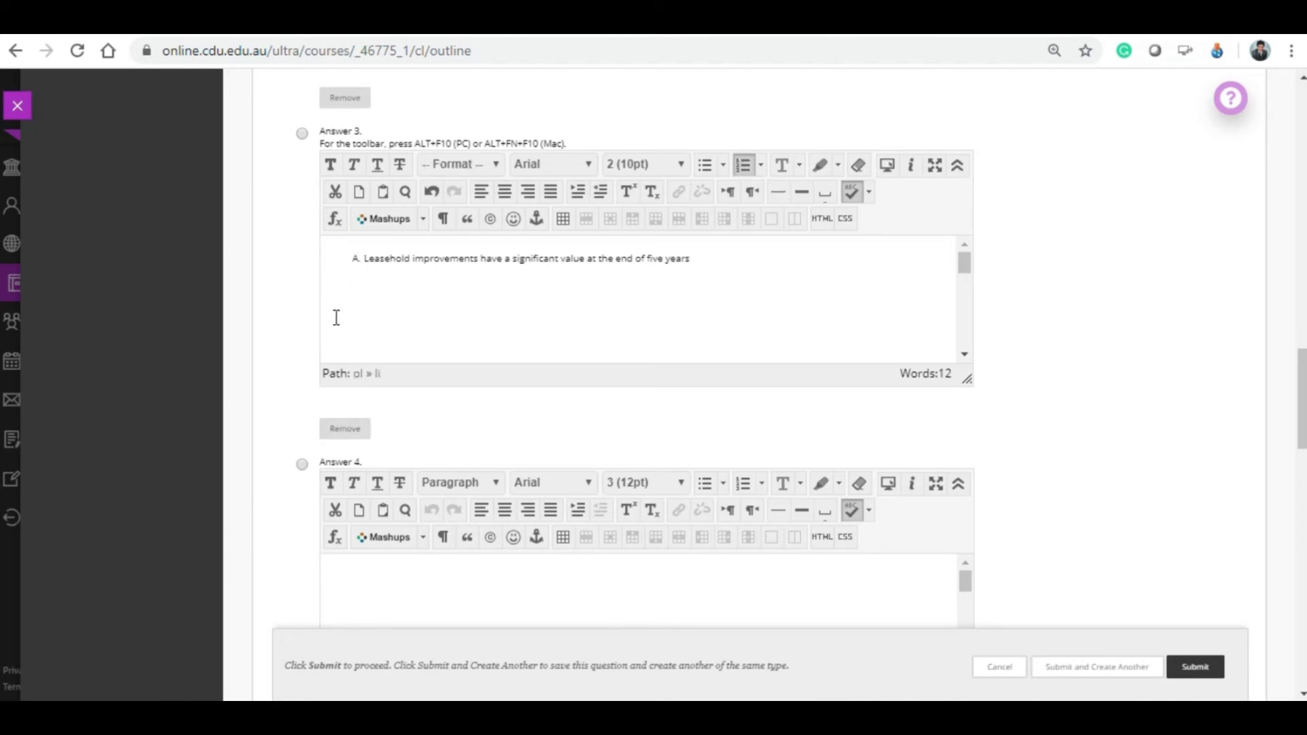
key("BackSpace")
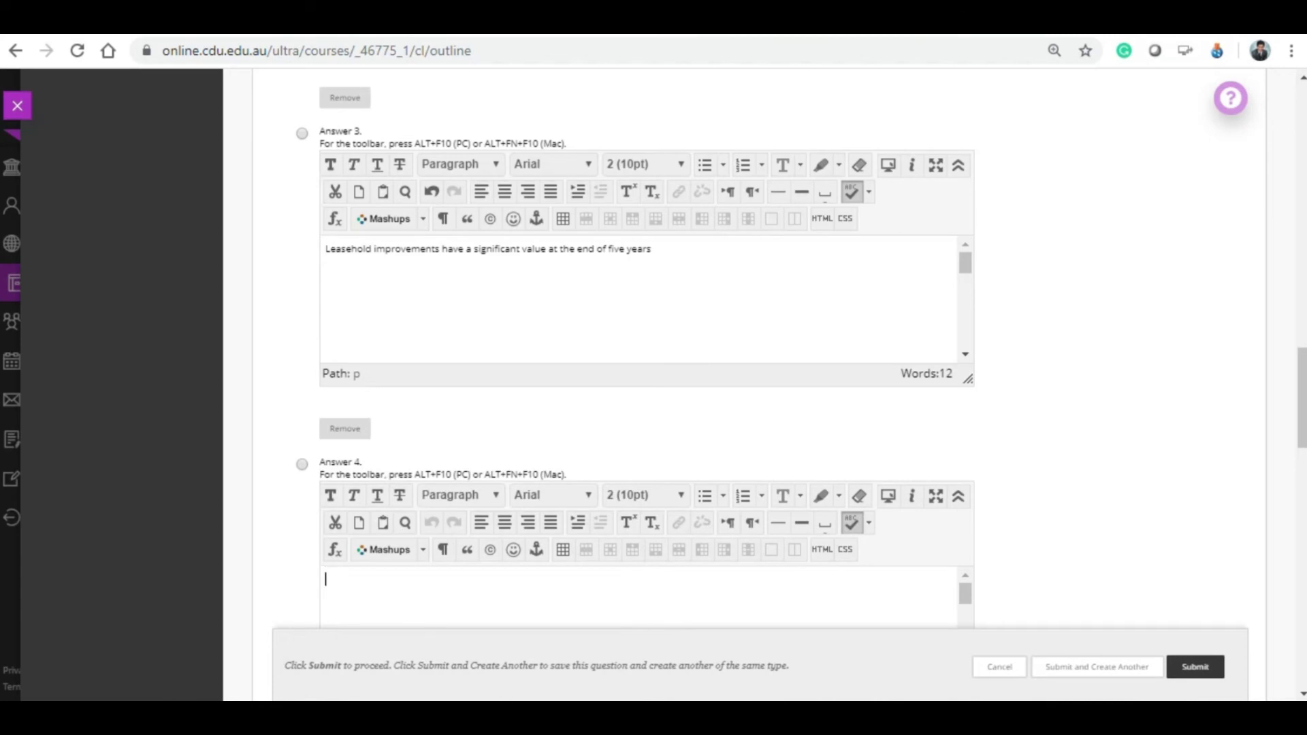
Copy option D, about the lease term being the non-cancellable period only, from the Word document into Answer 4.
key("alt+Tab")
scroll(508, 544, "down", 3)
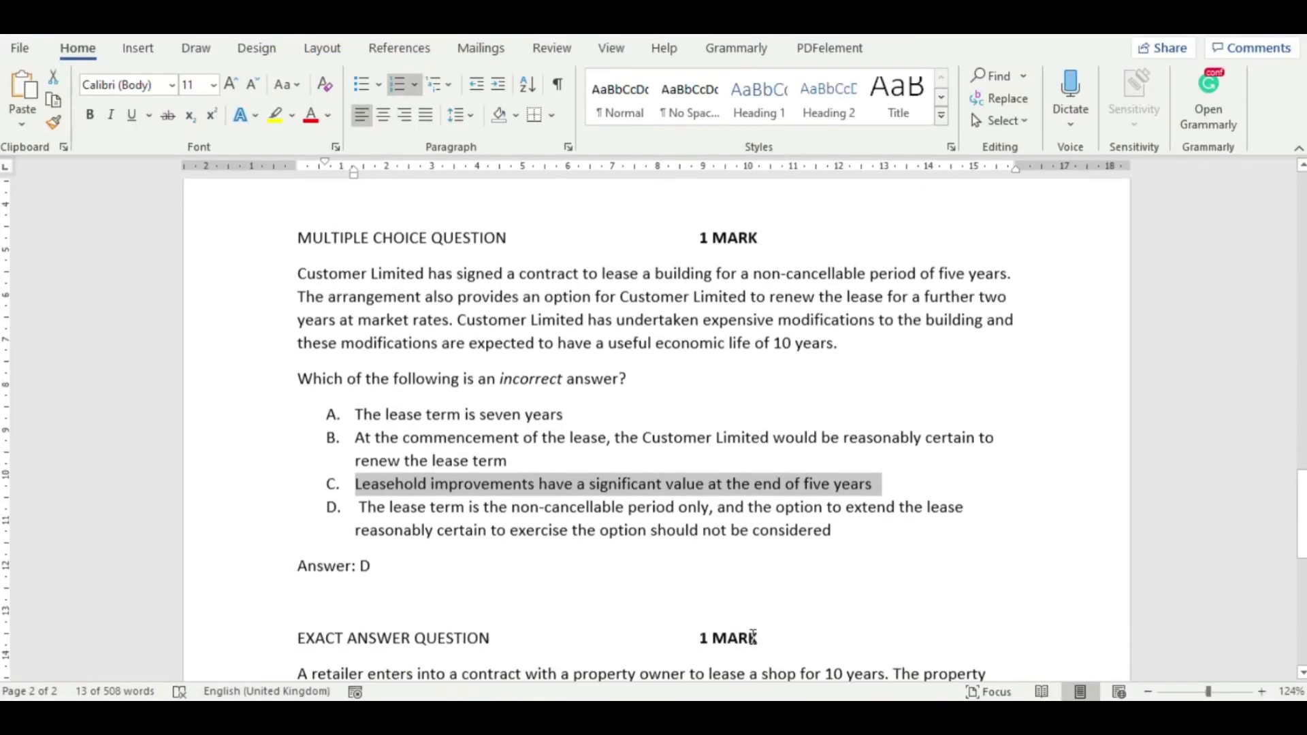
left_click_drag(833, 530, 356, 507)
right_click(469, 533)
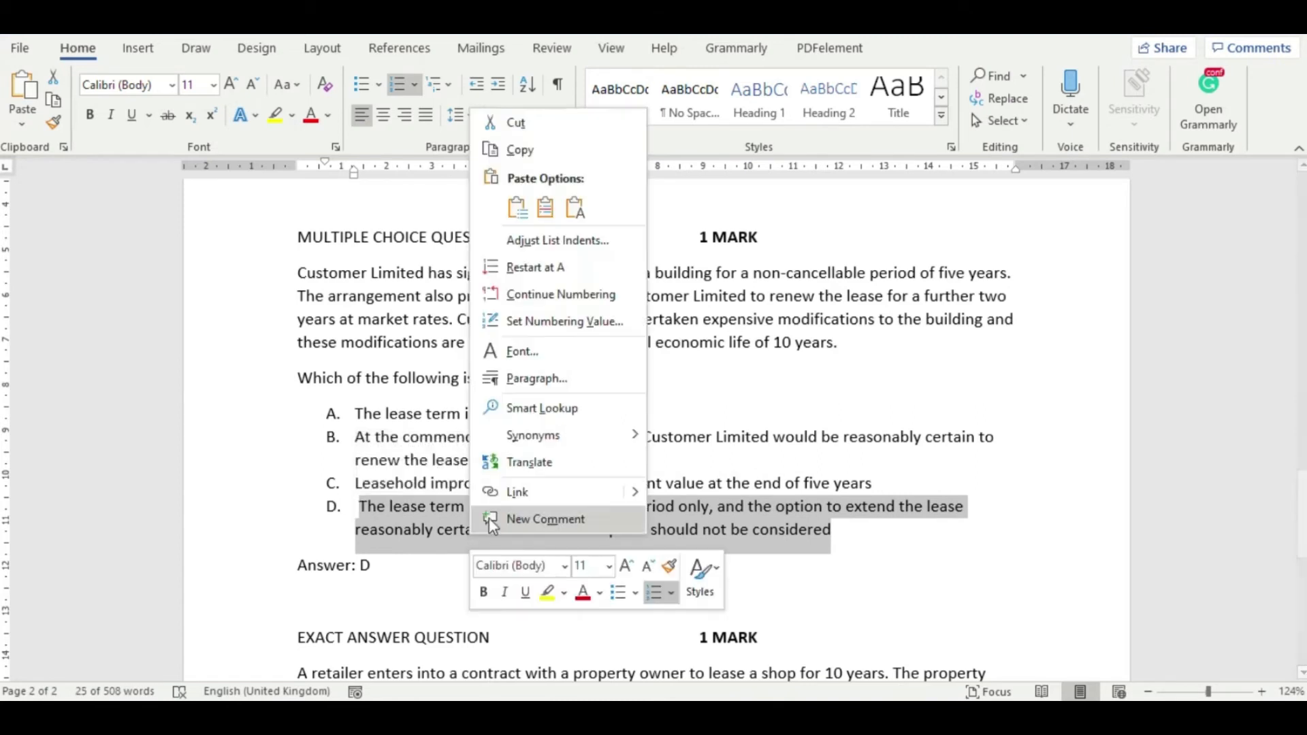
left_click(520, 151)
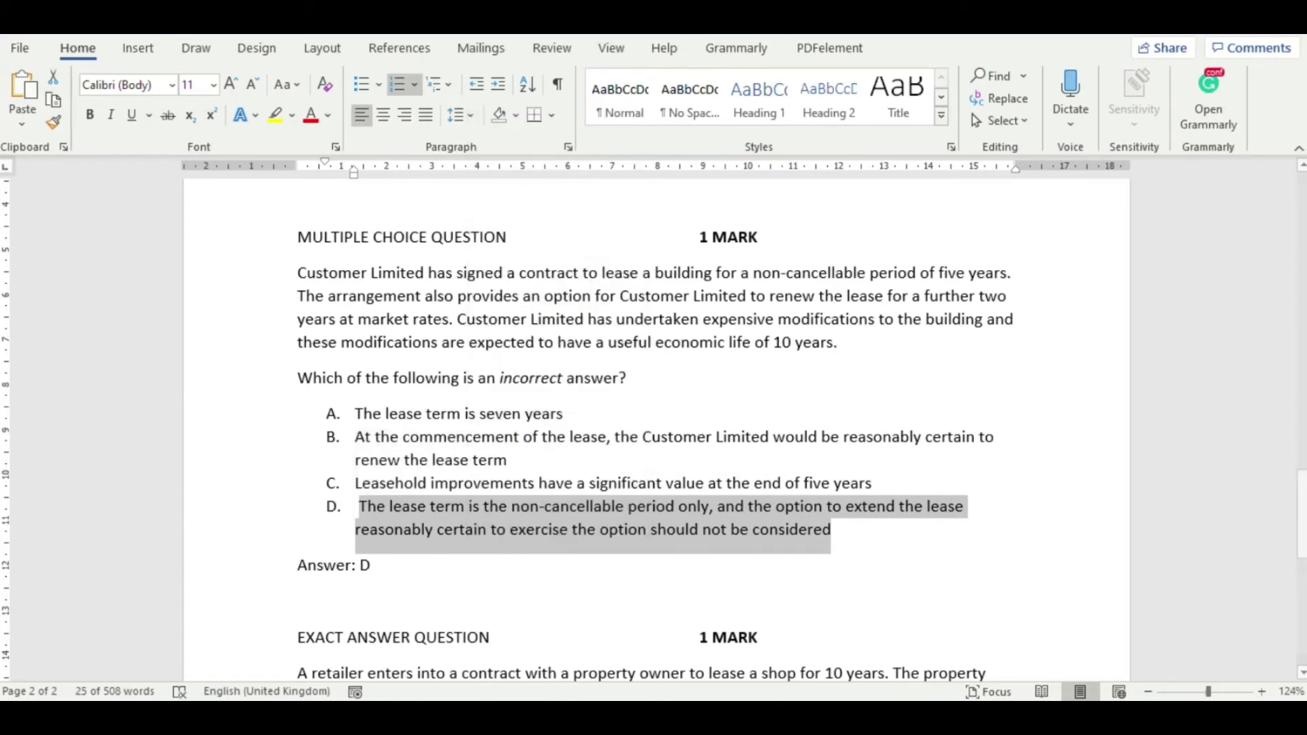
key("alt+Tab")
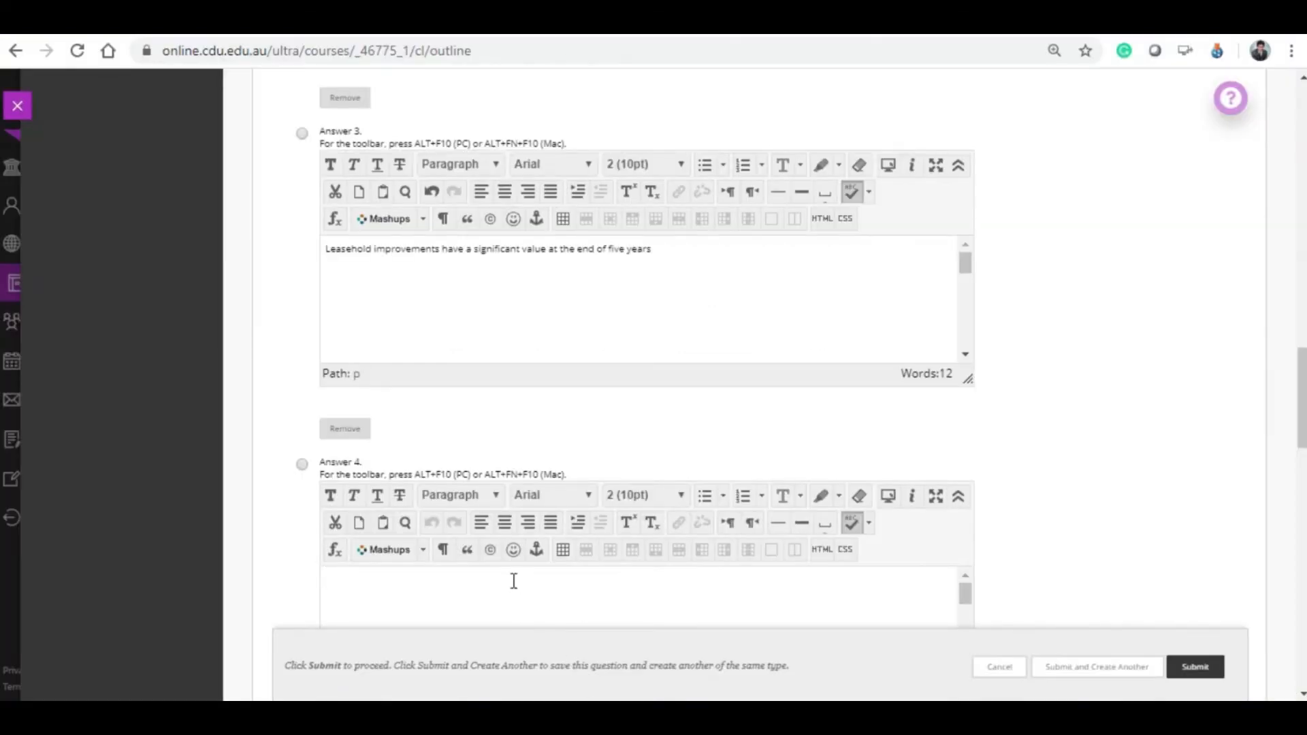
key("ctrl+v")
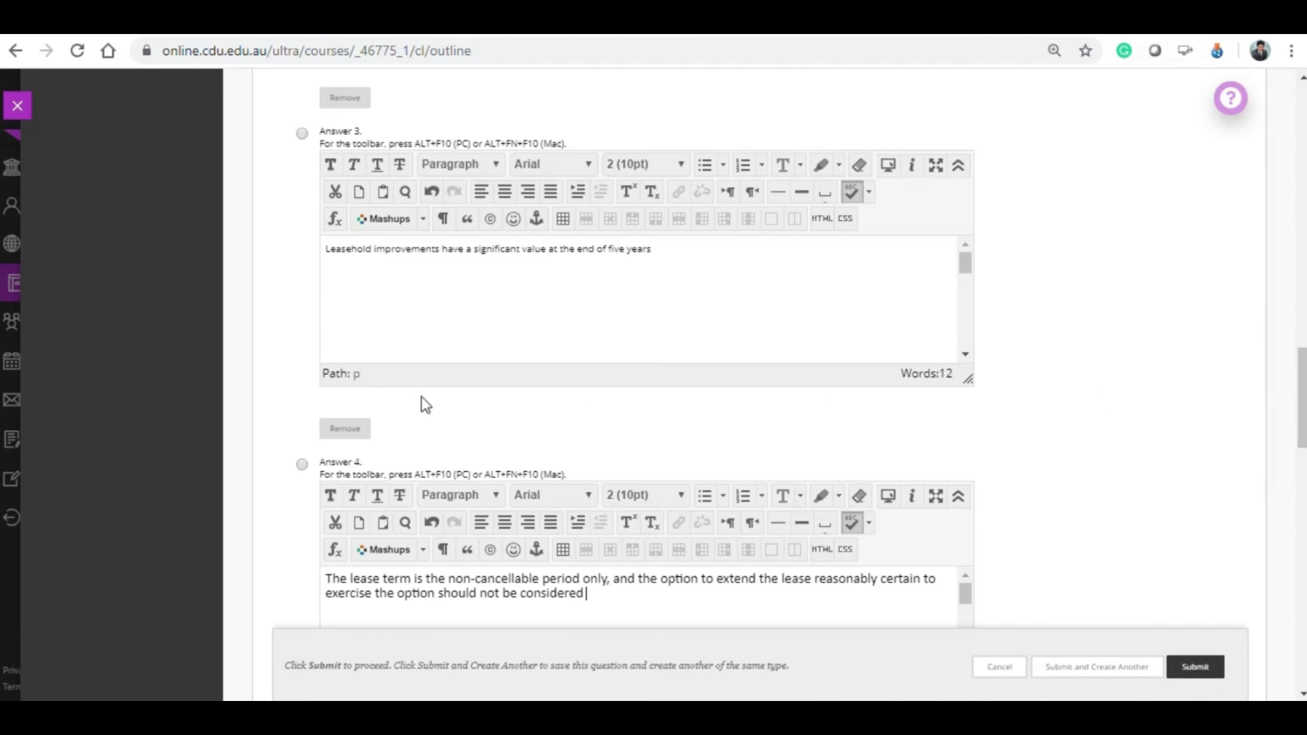
Mark Answer 4 as the correct answer and submit the multiple choice question.
scroll(425, 405, "up", 12)
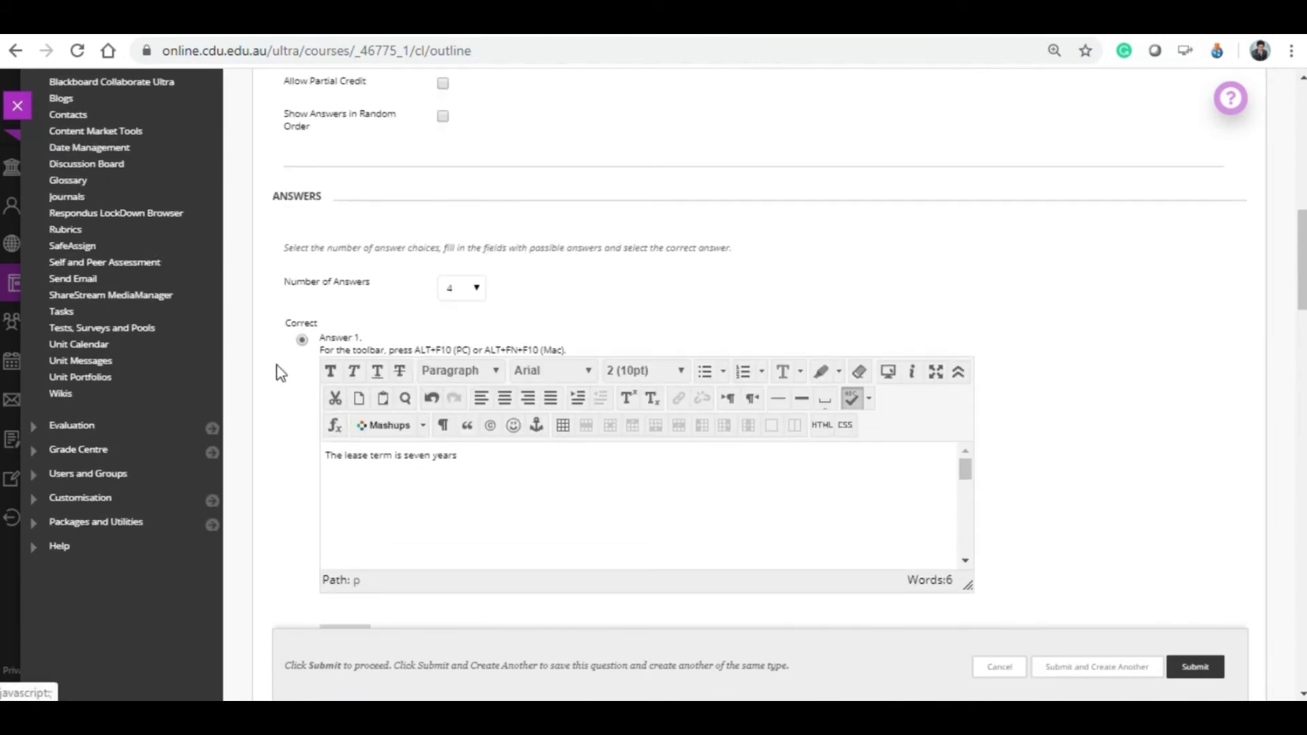
scroll(301, 354, "down", 10)
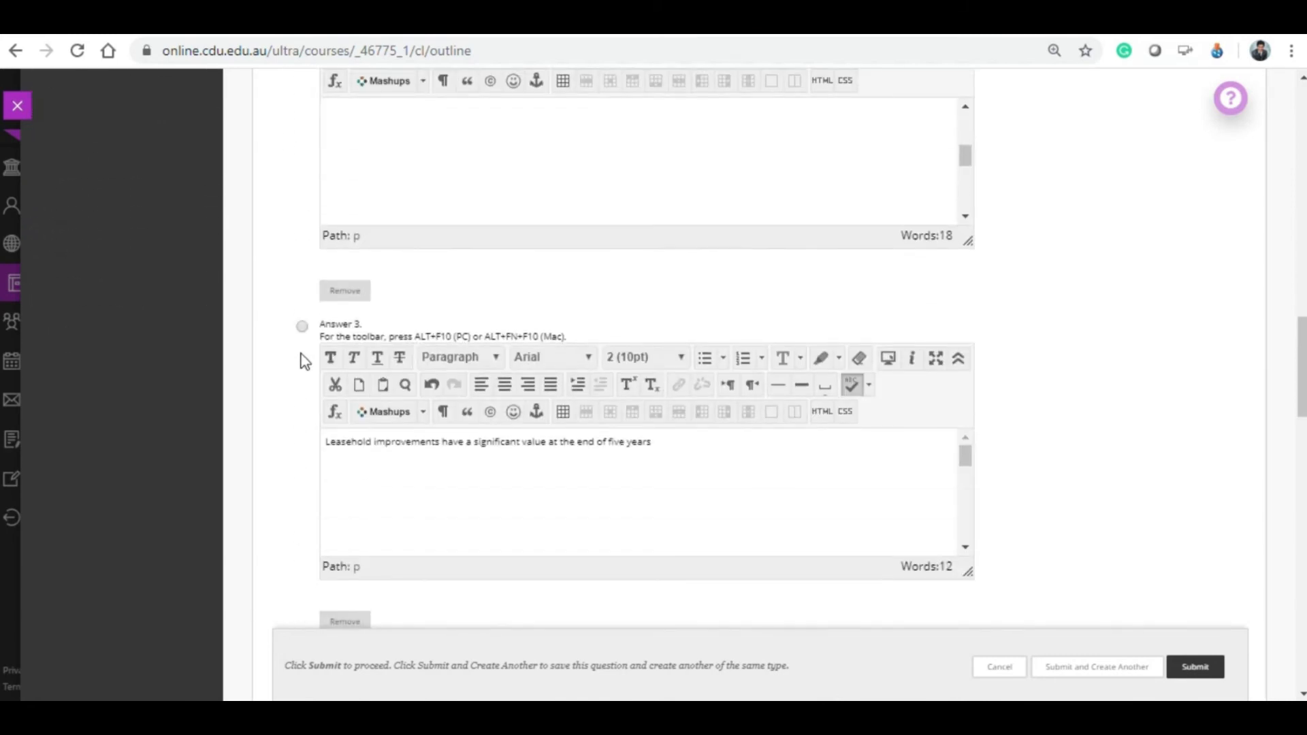
scroll(307, 374, "down", 5)
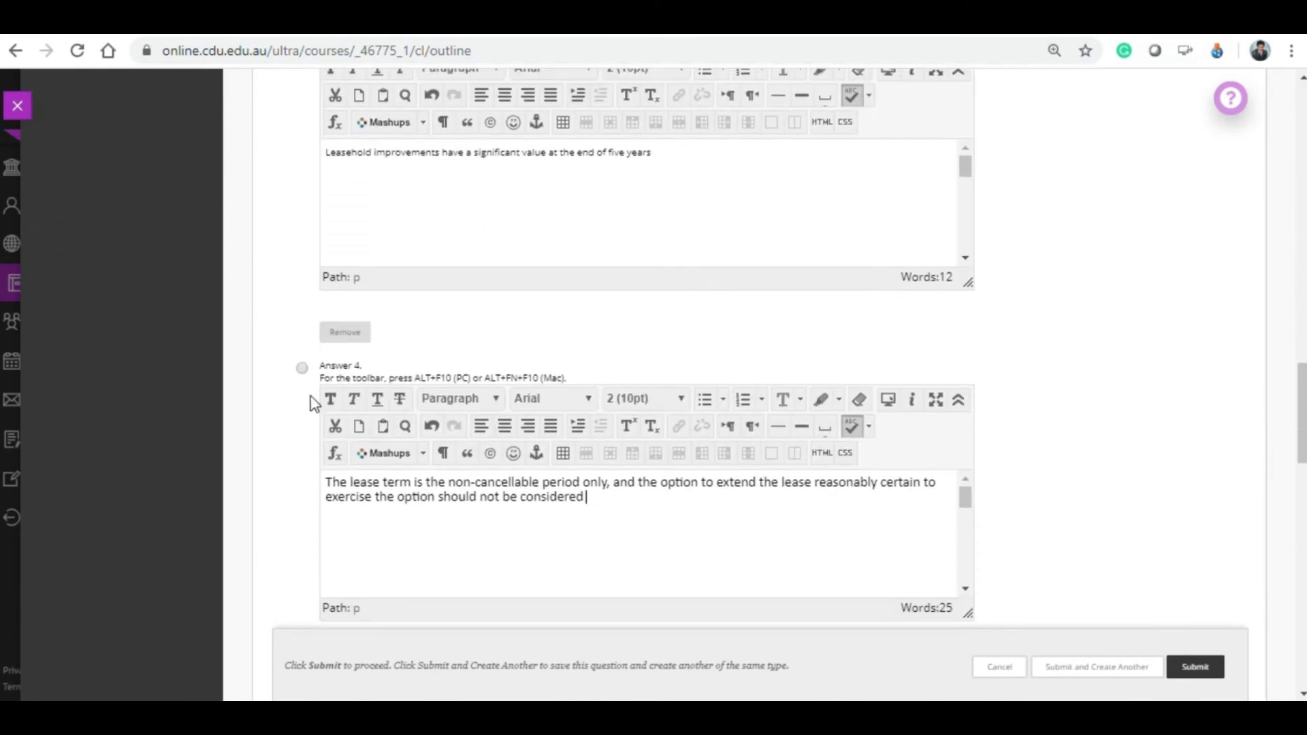
left_click(304, 371)
left_click(1215, 674)
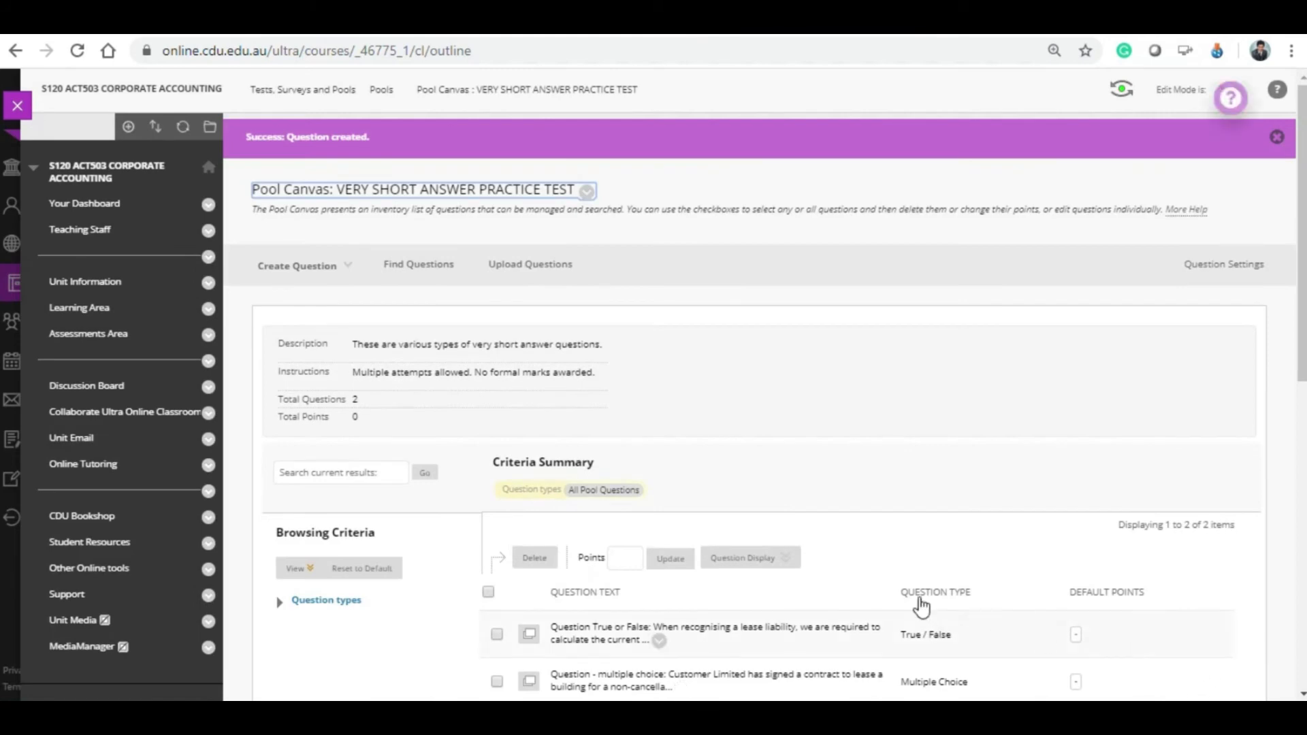
Set the default points to 1 for both the True/False and the Multiple Choice question in the pool.
scroll(810, 482, "down", 3)
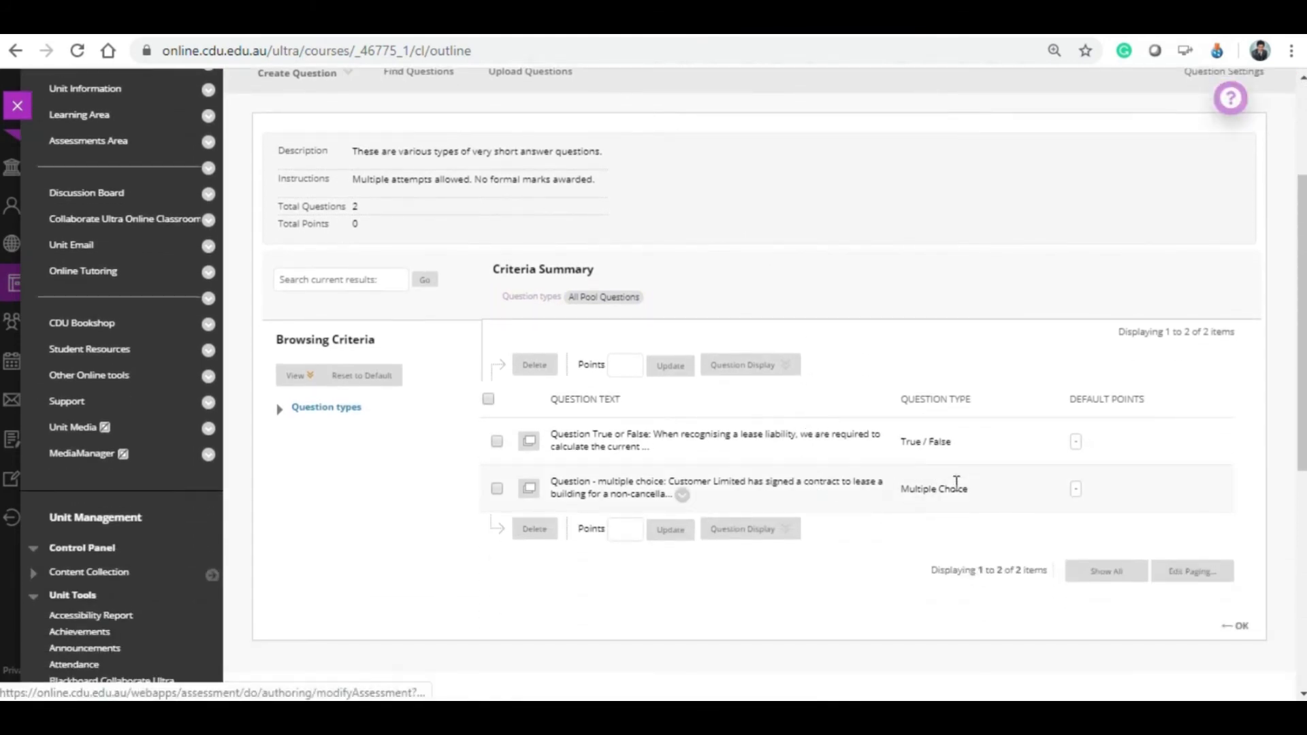
left_click(1076, 443)
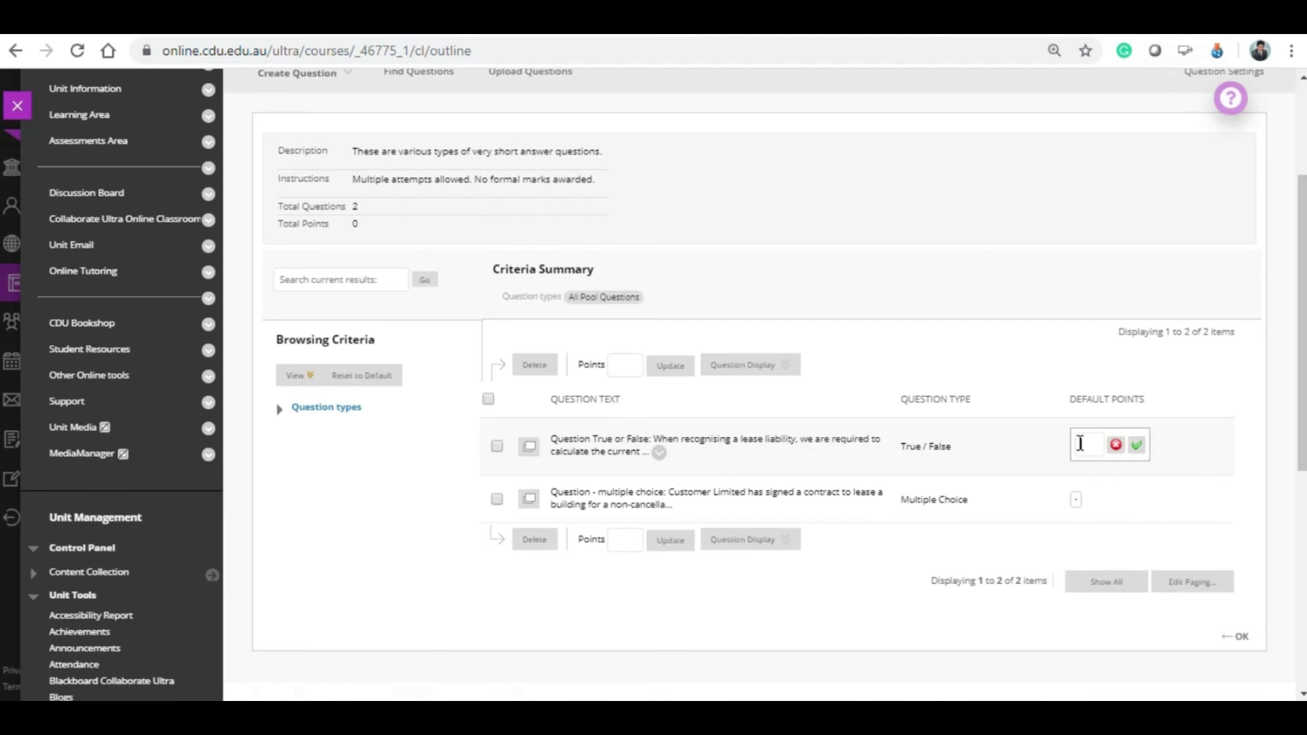
left_click(1081, 444)
type("1")
left_click(1136, 446)
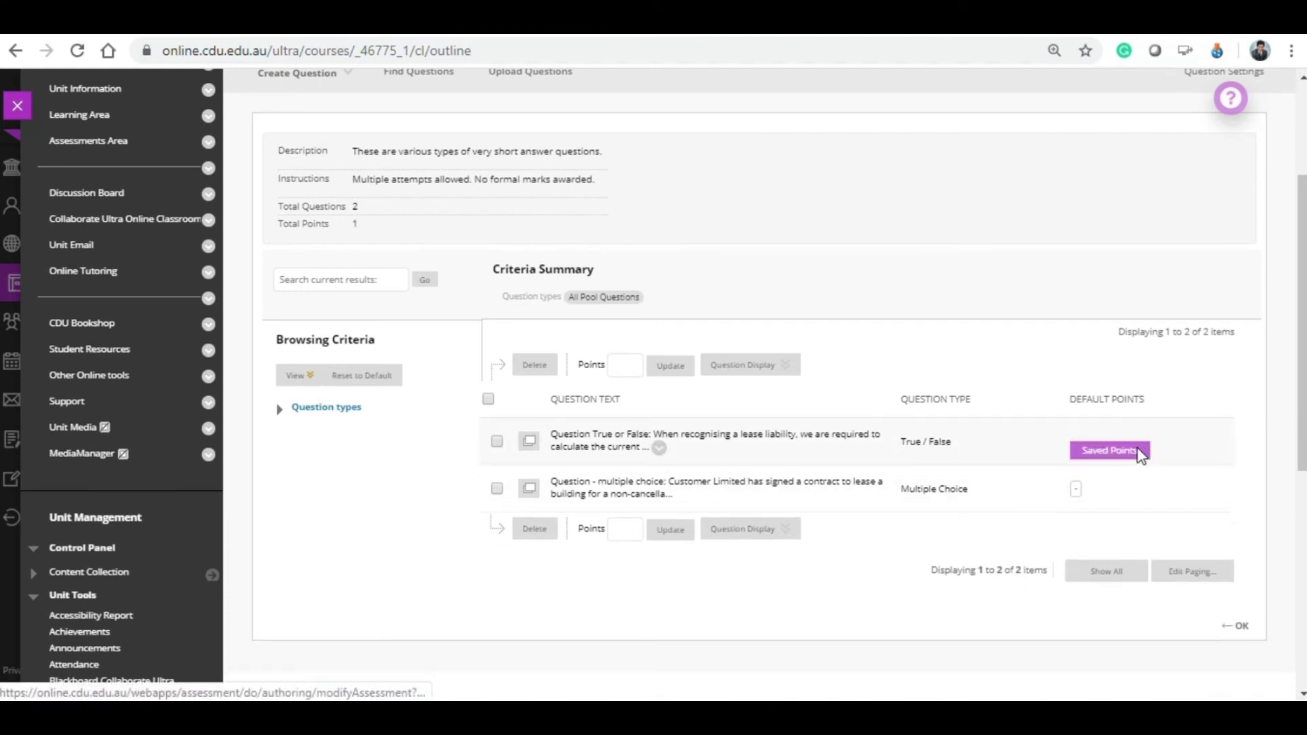
left_click(1076, 490)
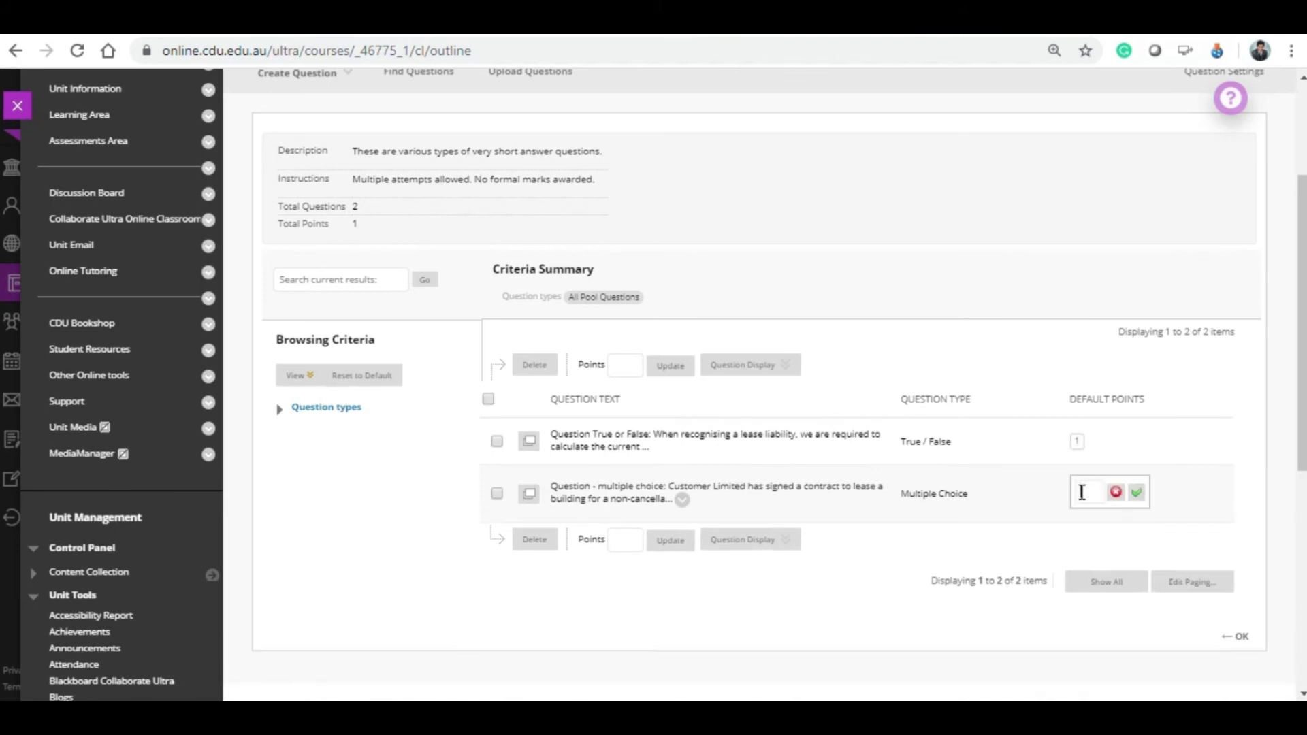
left_click(1136, 493)
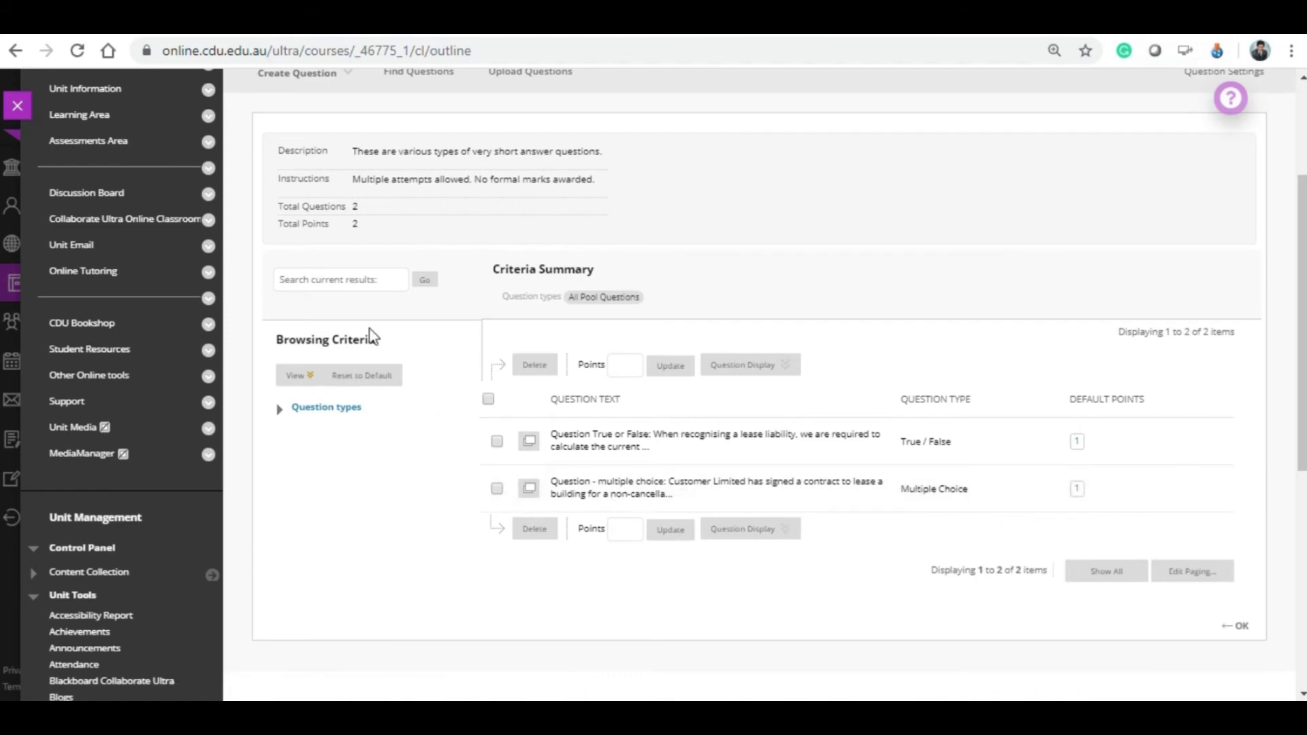
Start a Calculated Numeric question in the pool for the Word document's exact answer question and title it "Question - exact answer".
scroll(346, 204, "up", 2)
left_click(337, 170)
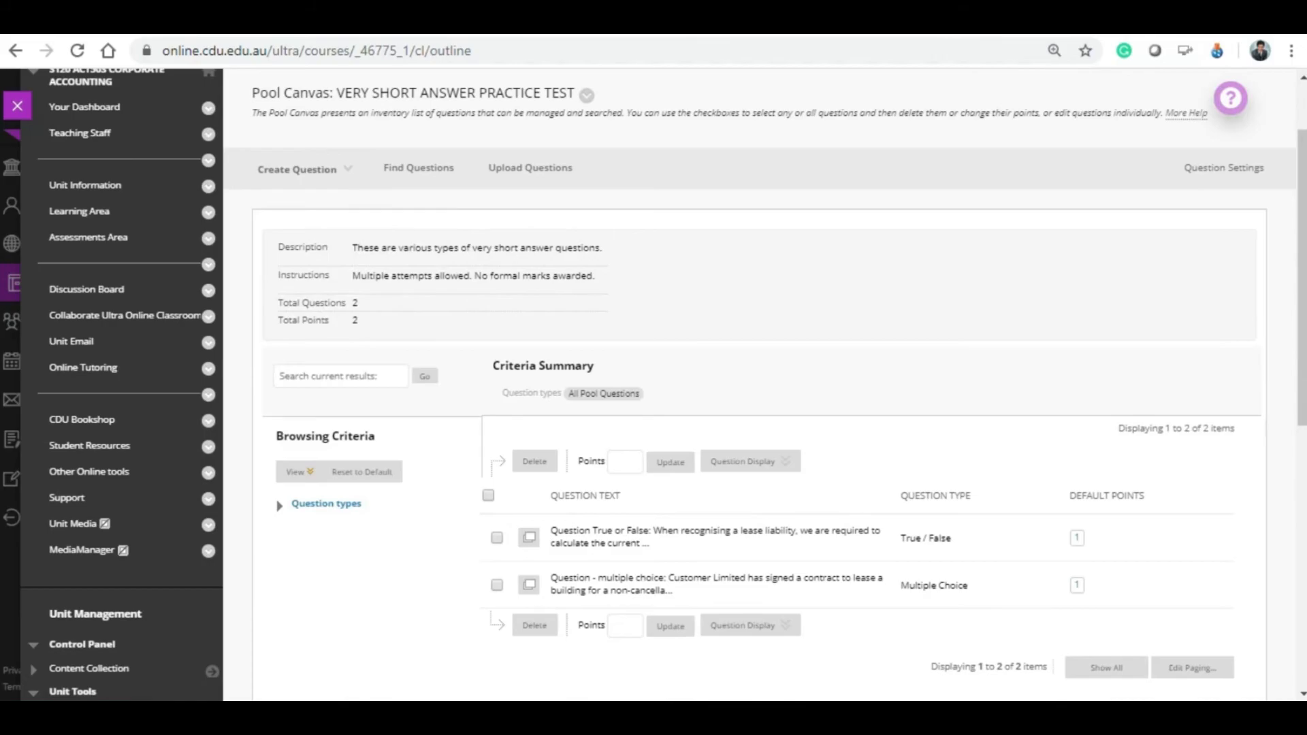
left_click(496, 713)
scroll(489, 634, "down", 5)
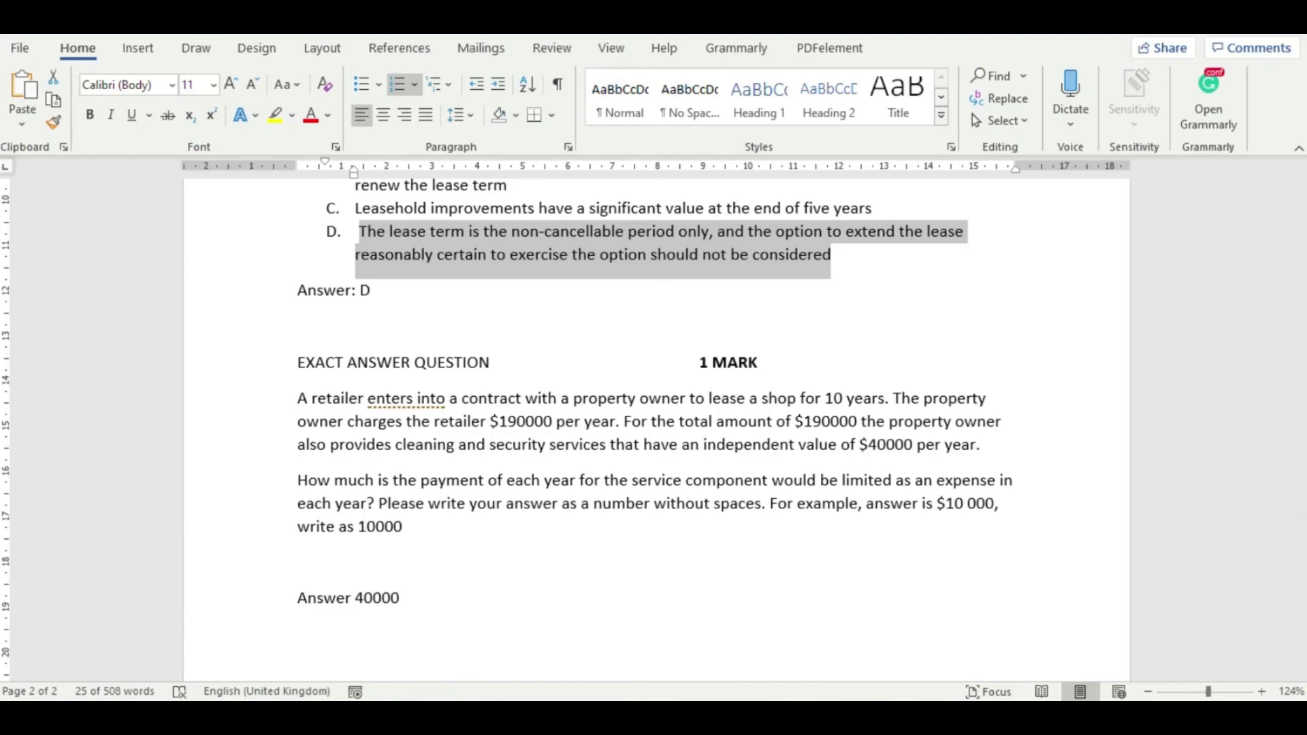
key("alt+Tab")
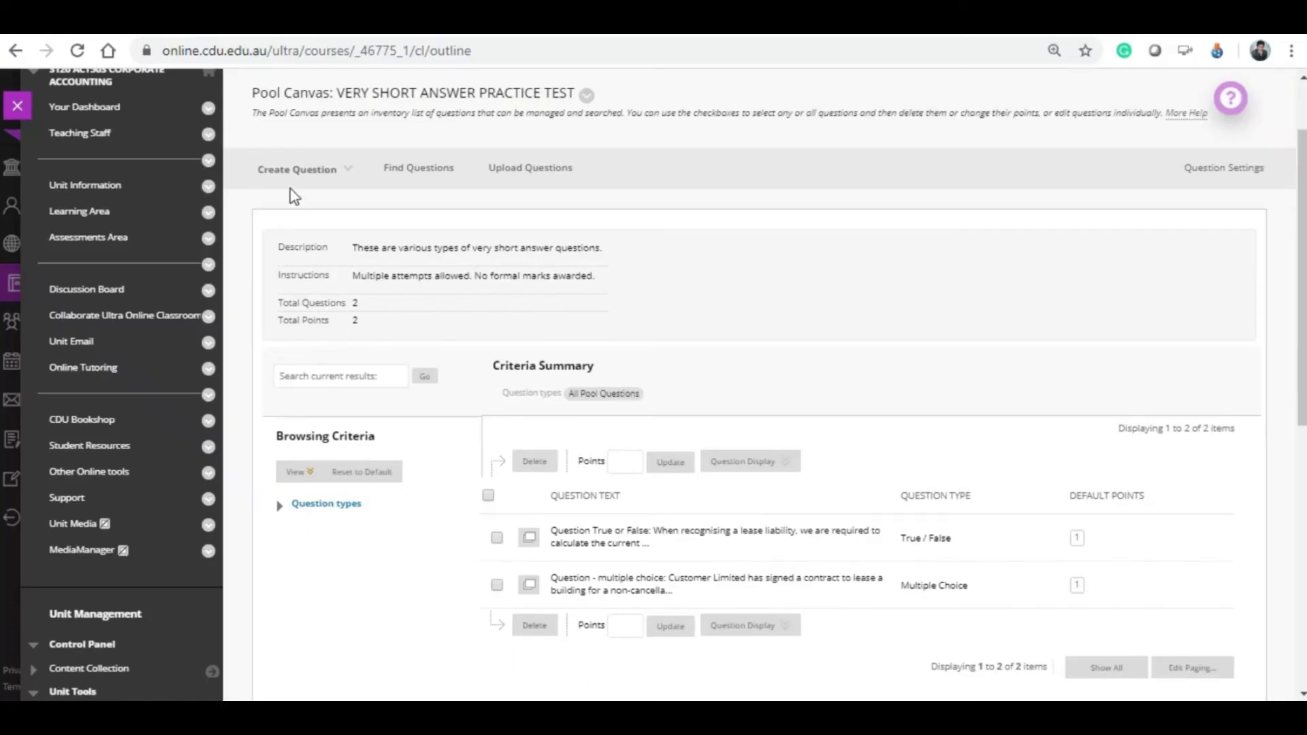
mouse_move(335, 177)
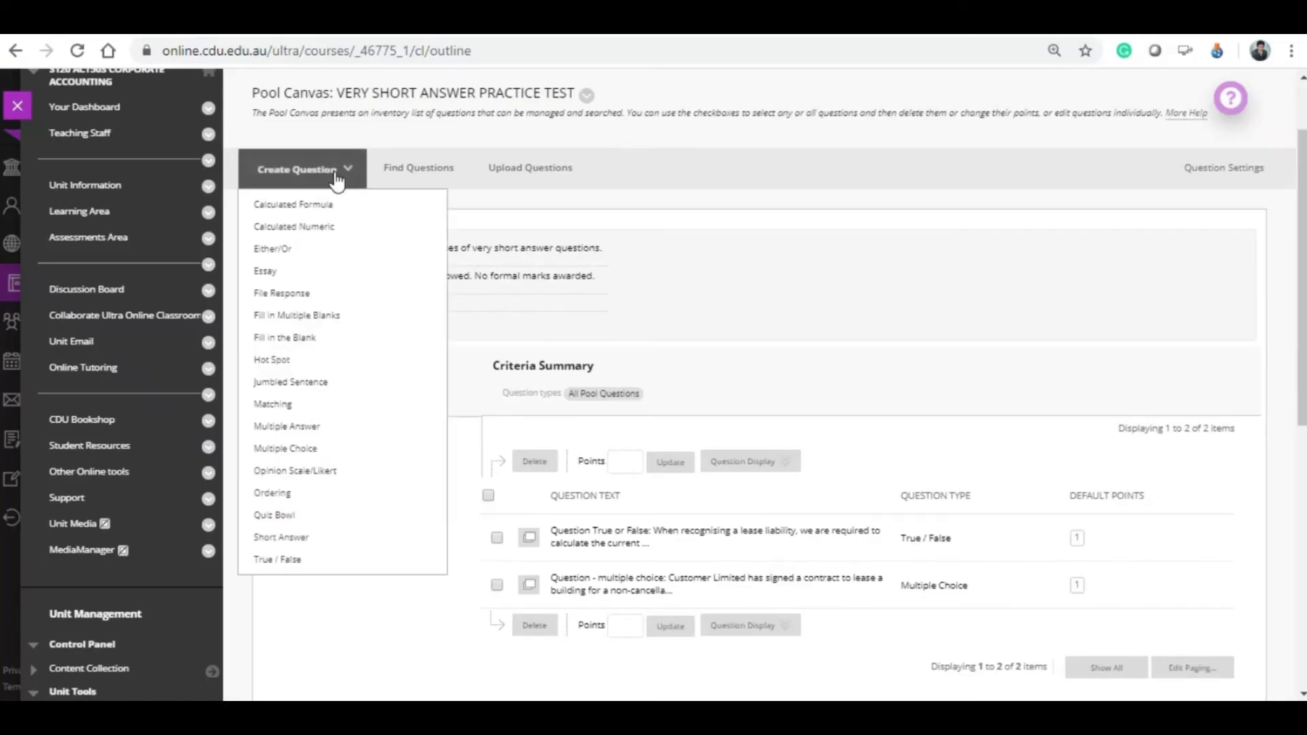
left_click(323, 238)
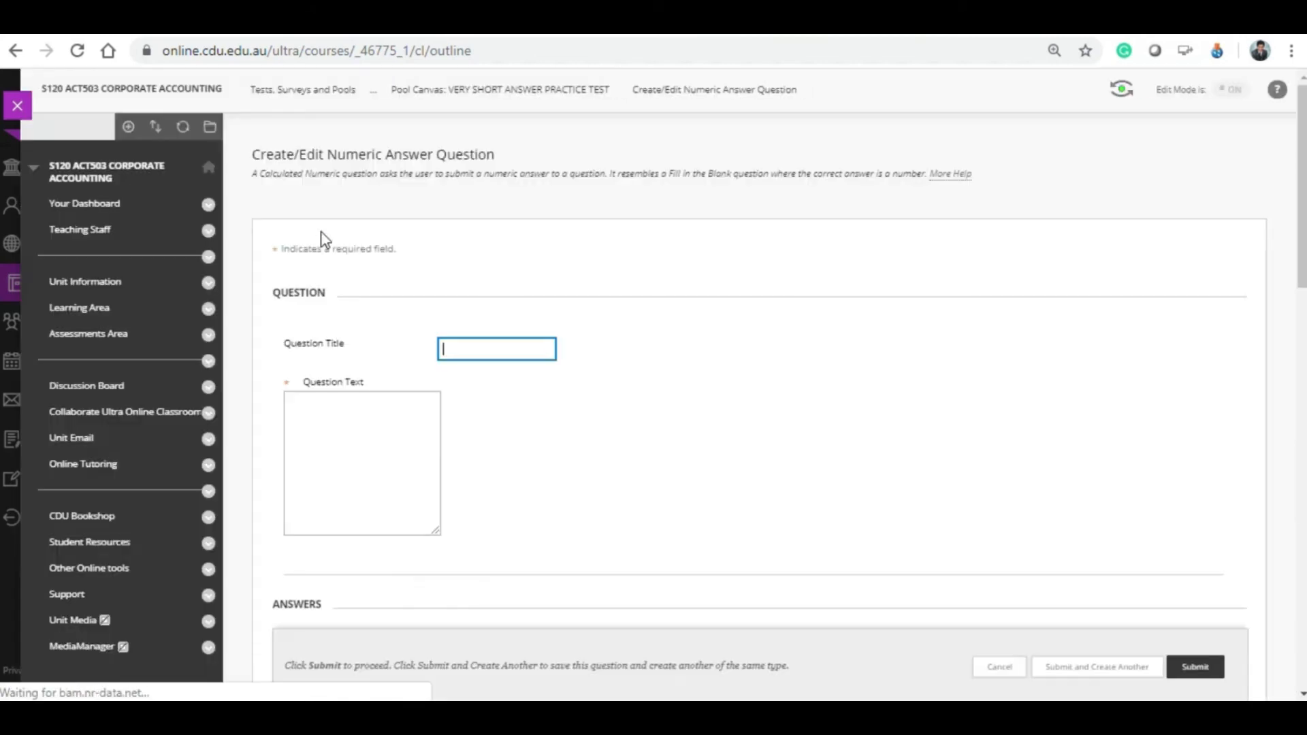
type("q")
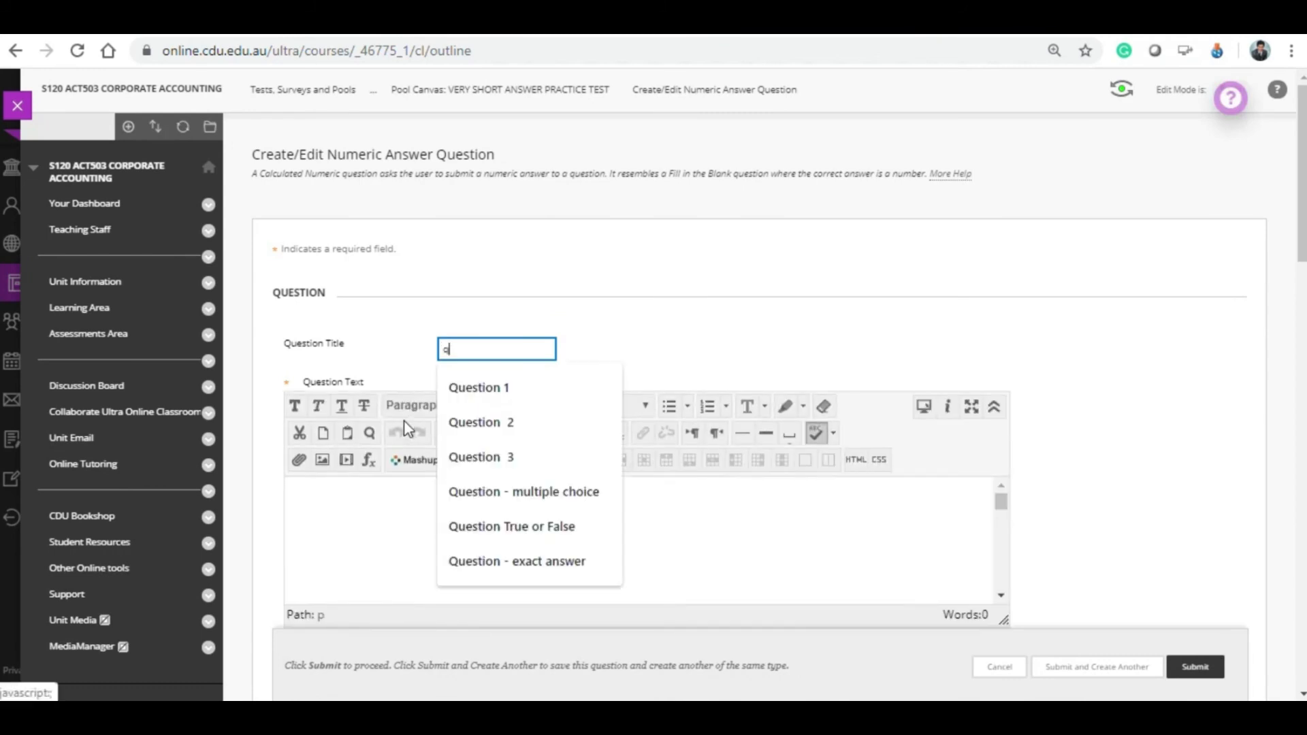
left_click(478, 560)
Copy the retailer shop lease question from Word into the question text, starting a new paragraph at "Please write your answer as a number without spaces".
left_click(420, 543)
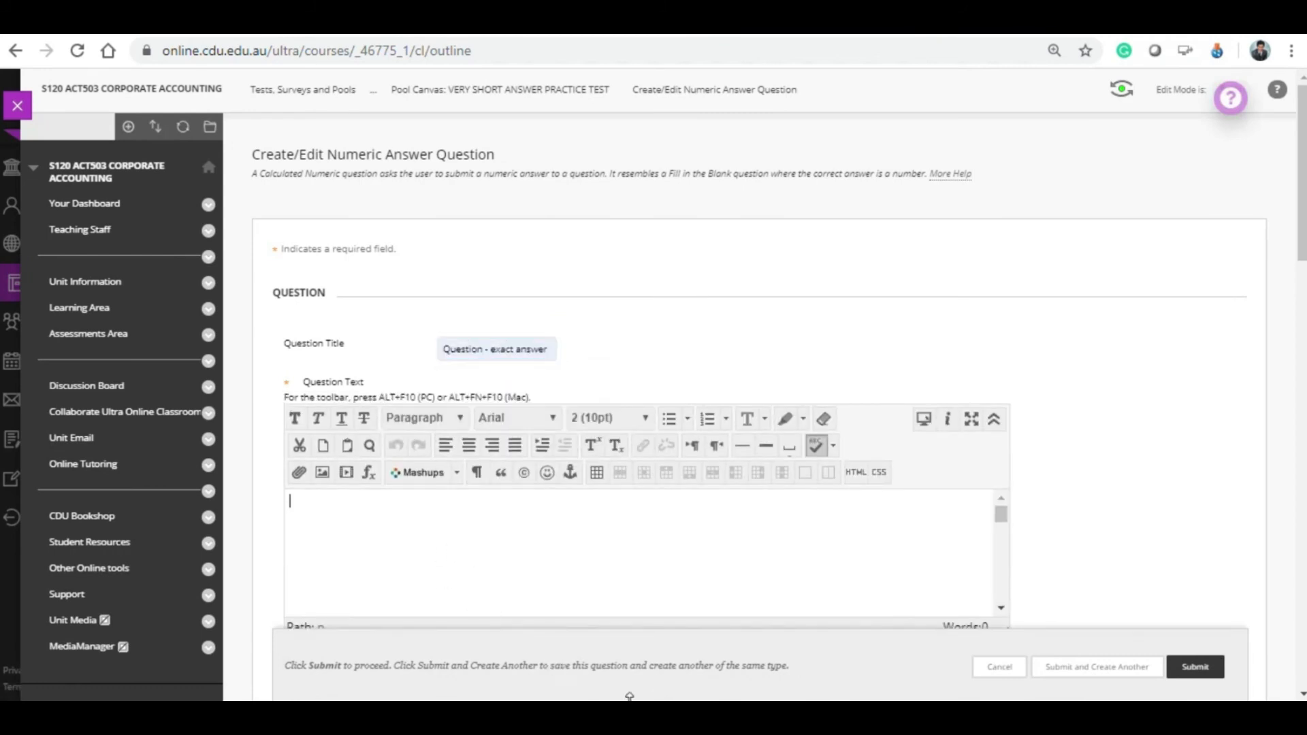
key("alt+Tab")
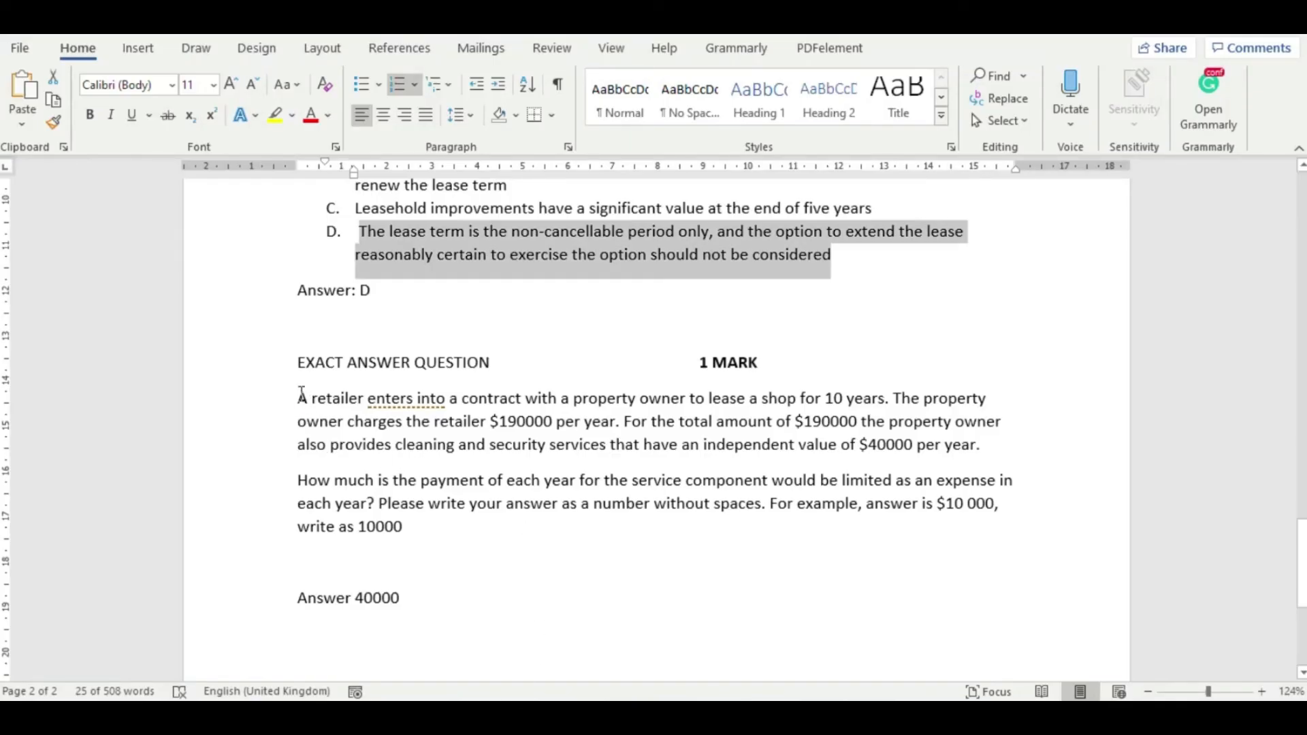
left_click_drag(294, 396, 459, 519)
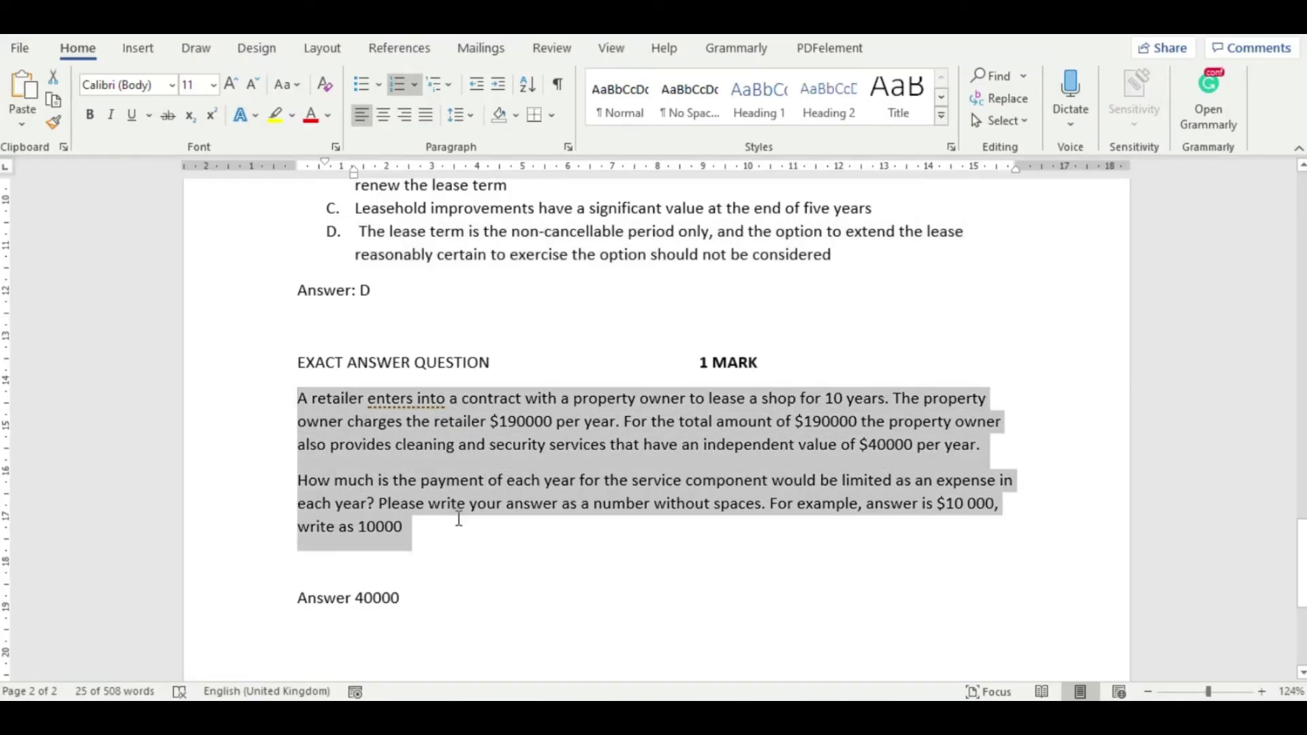
right_click(399, 490)
left_click(453, 217)
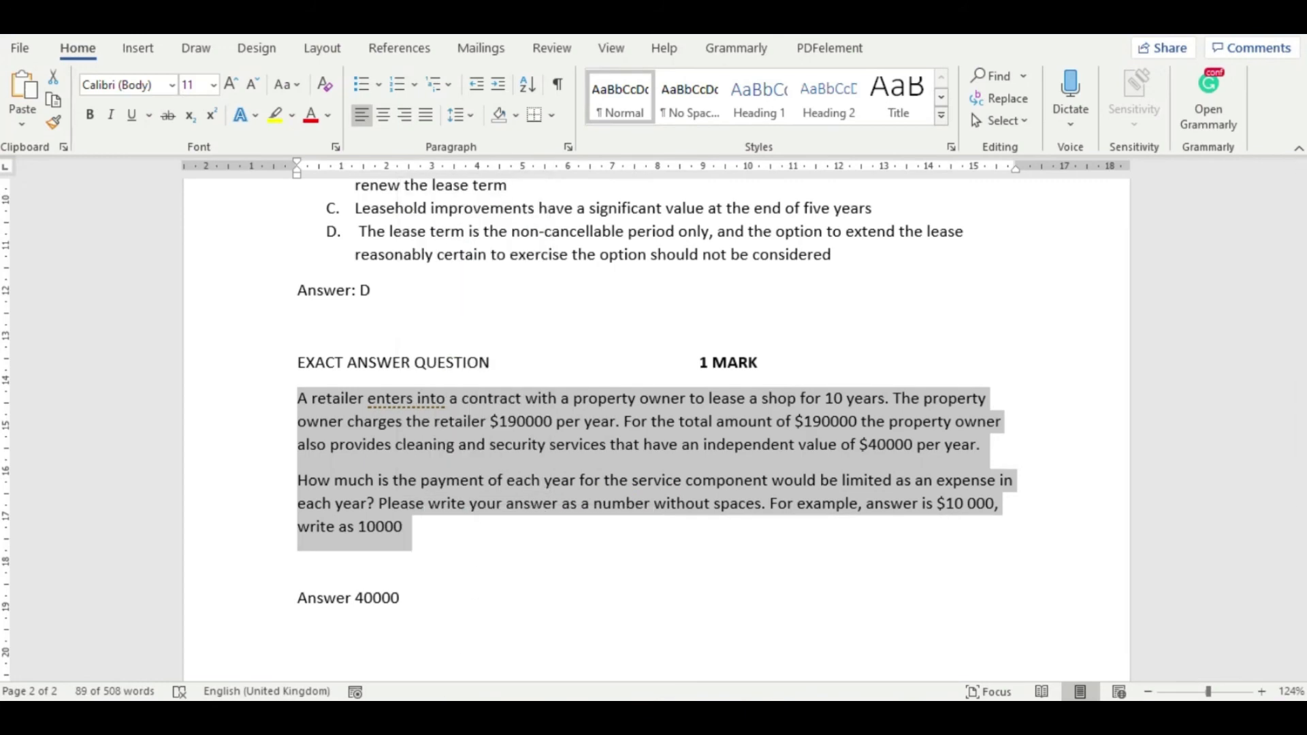
key("alt+Tab")
left_click(499, 592)
key("ctrl+v")
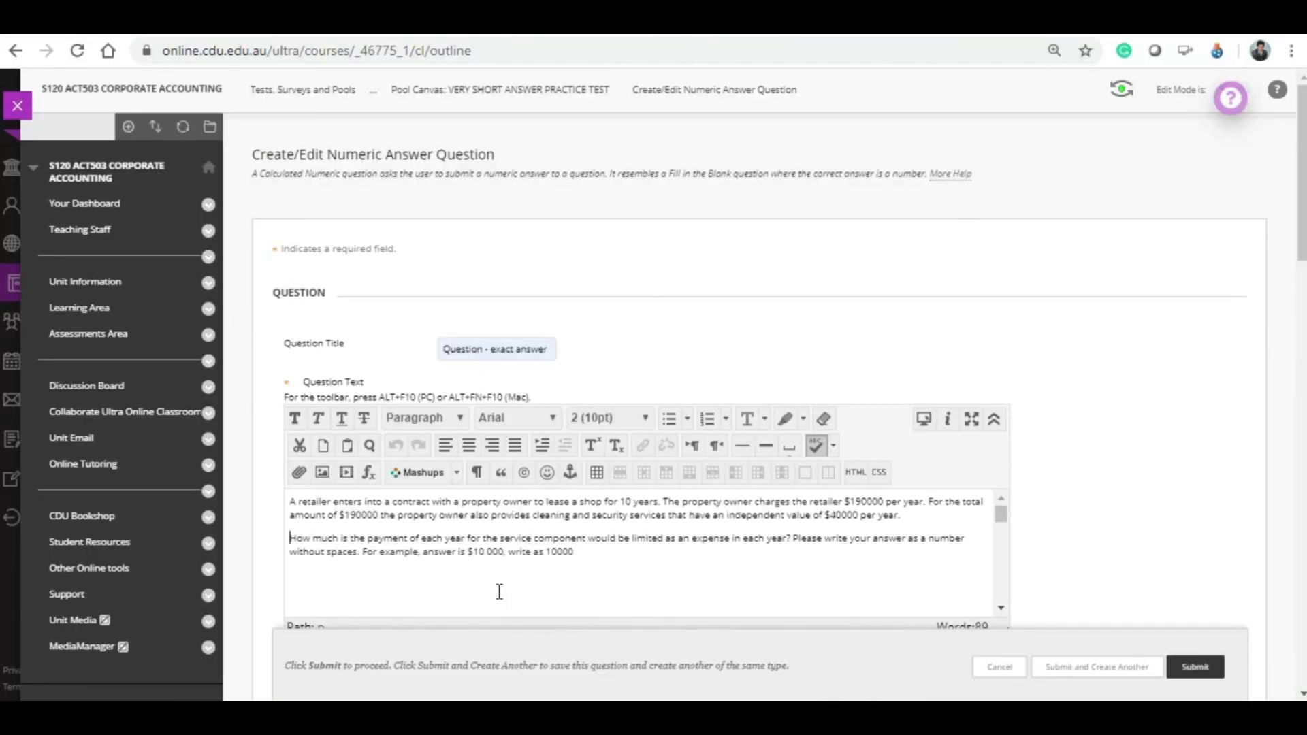
left_click(794, 542)
key("Return")
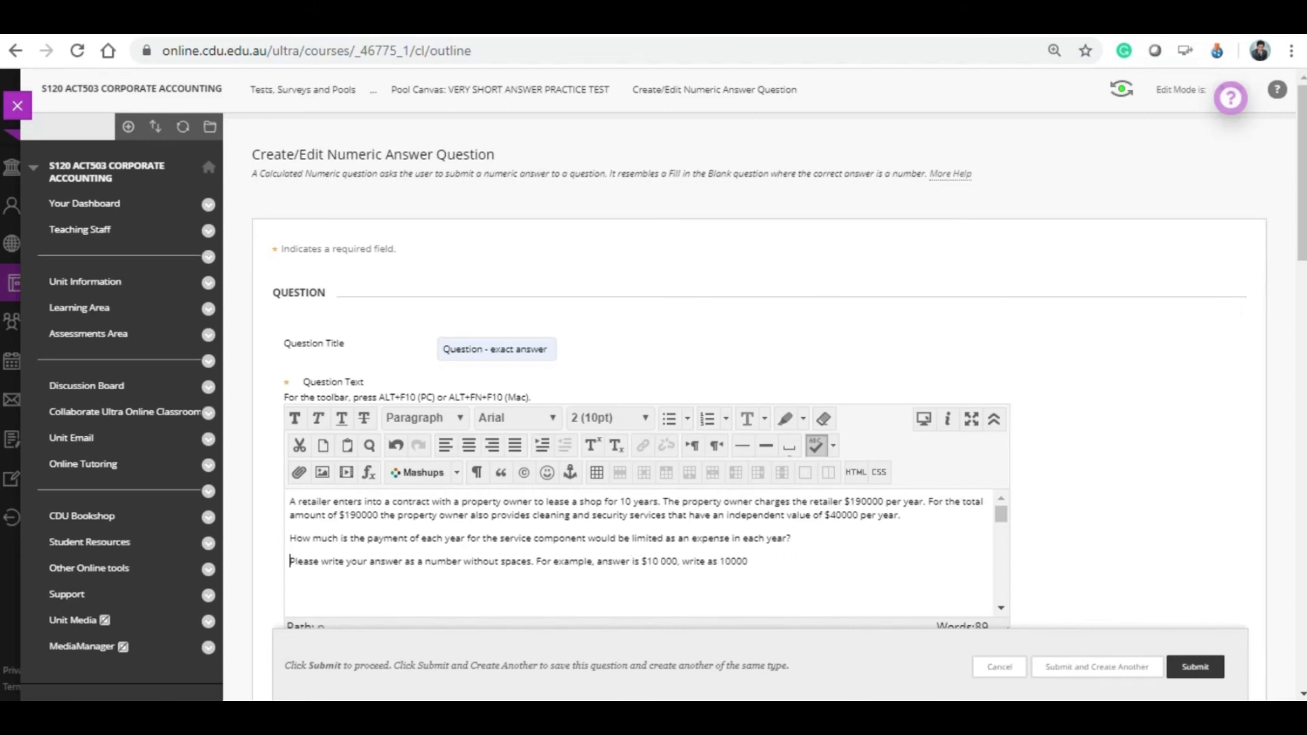
Enter 40000 from the Word document as the correct answer, leave the answer range empty and submit the numeric question.
left_click_drag(1302, 187, 1304, 329)
left_click(507, 261)
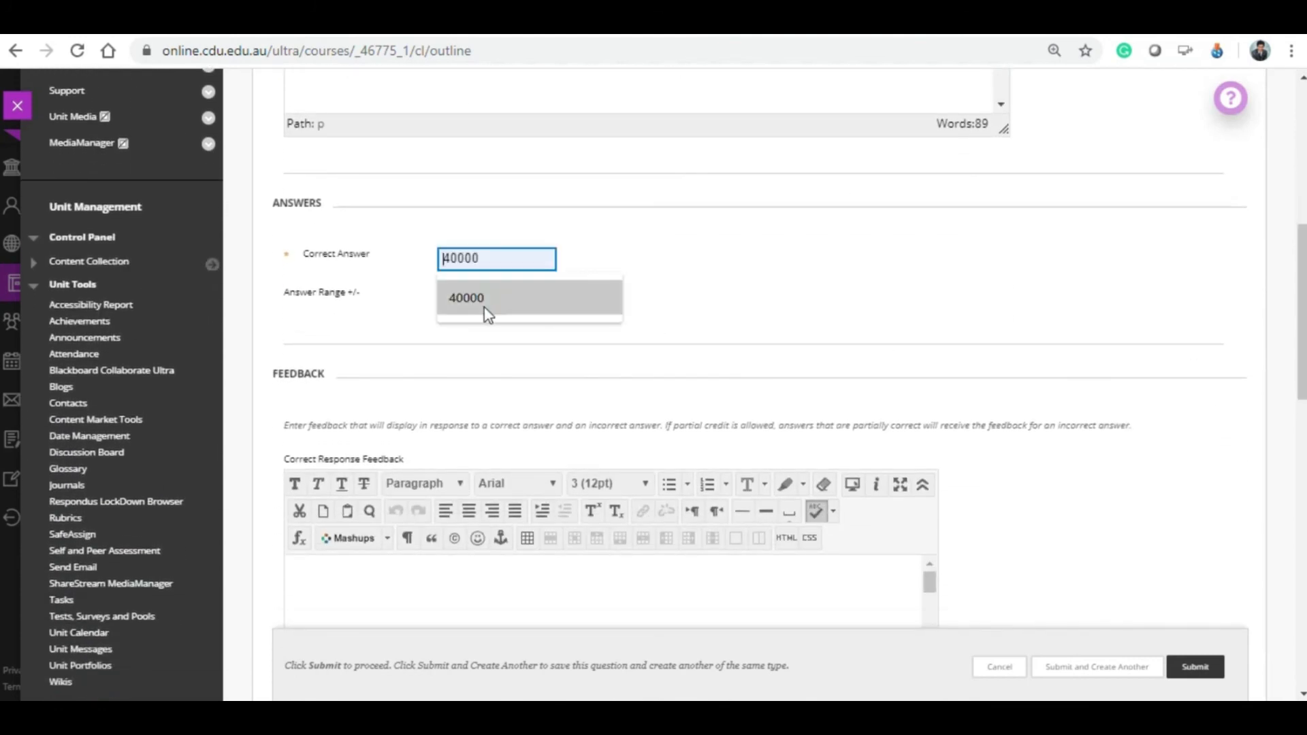
scroll(593, 242, "up", 3)
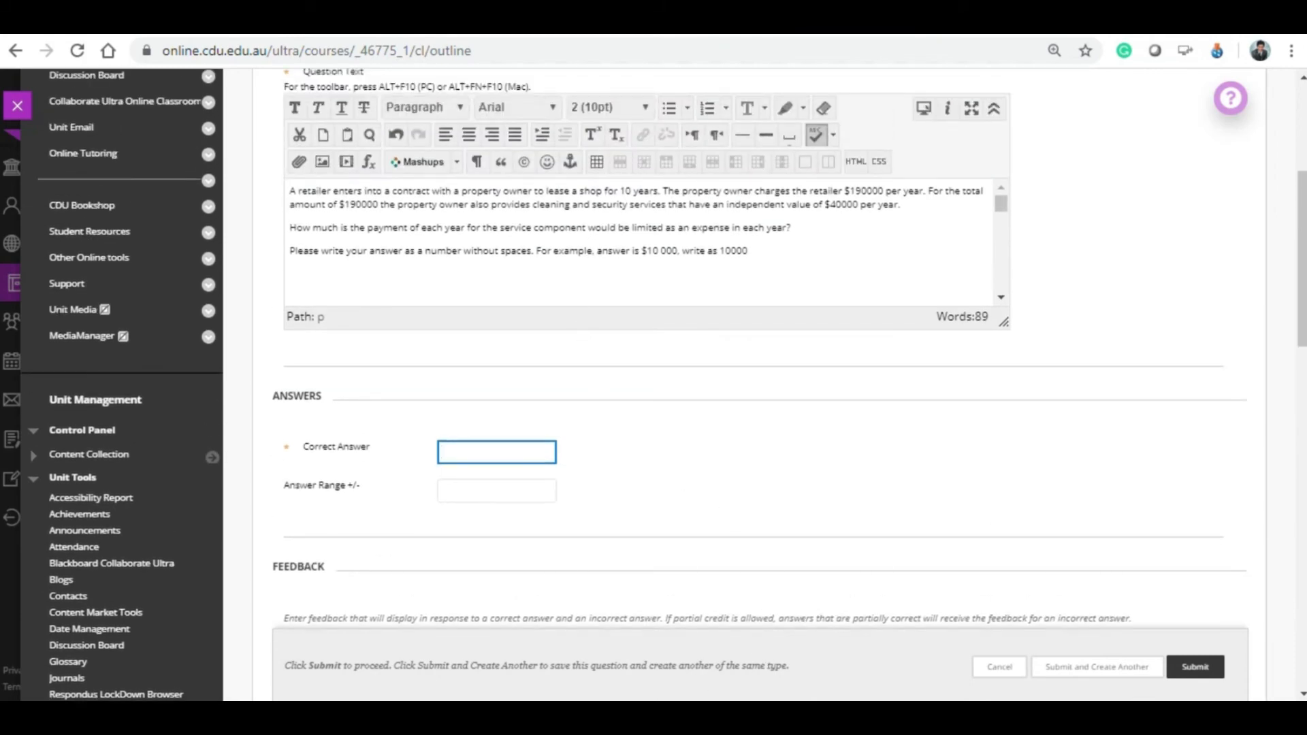
key("alt+Tab")
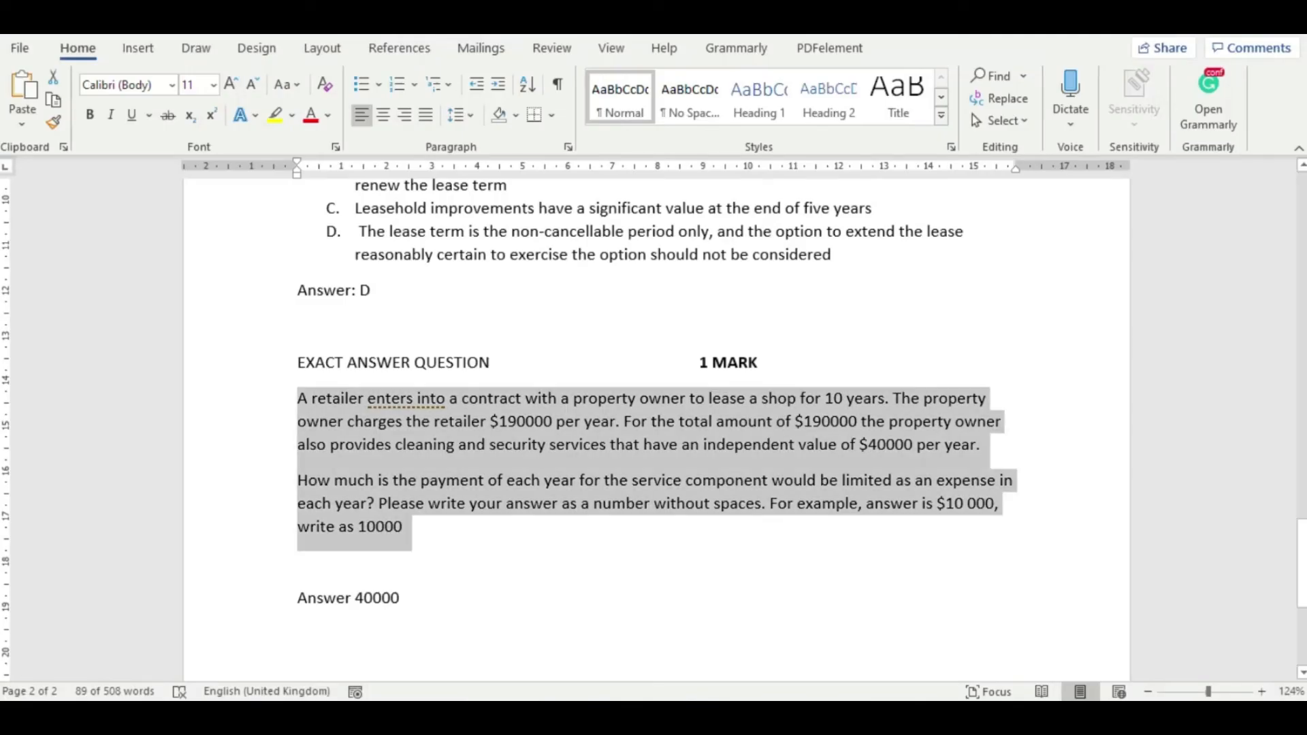
key("alt+Tab")
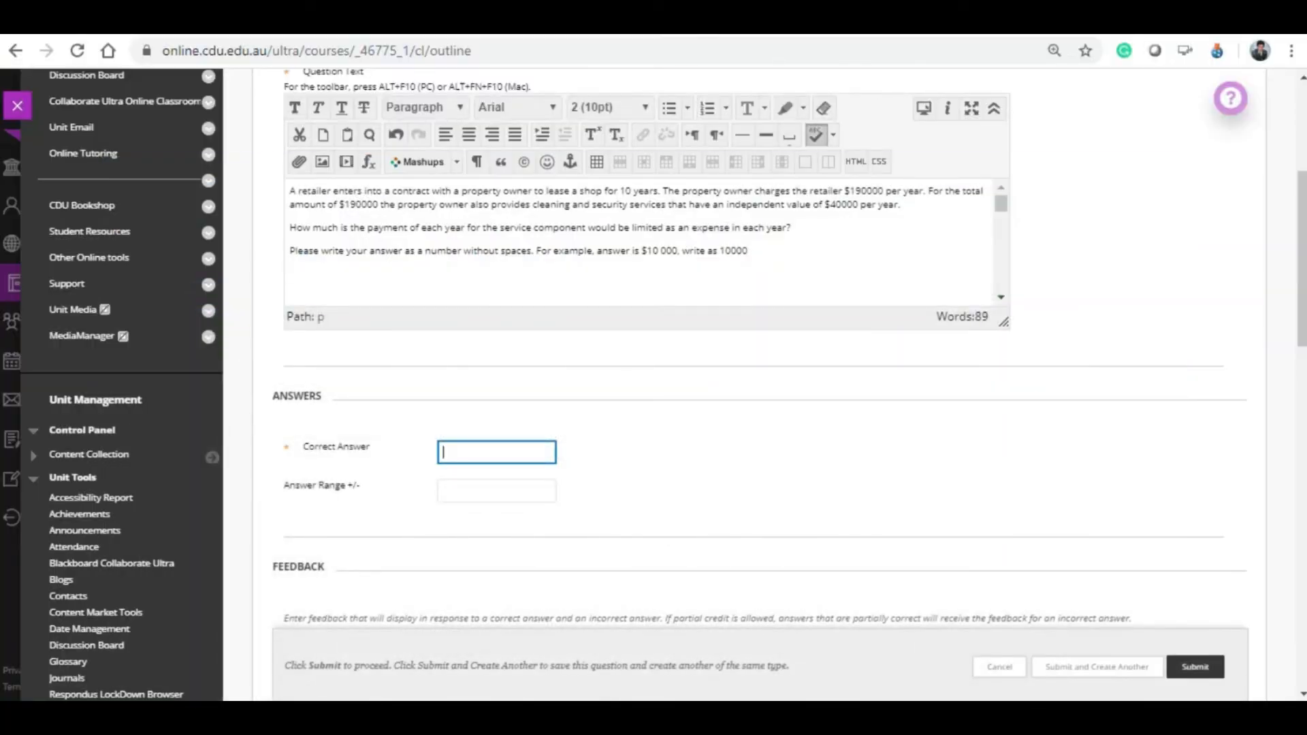
type("40000")
left_click(488, 495)
scroll(503, 484, "down", 1)
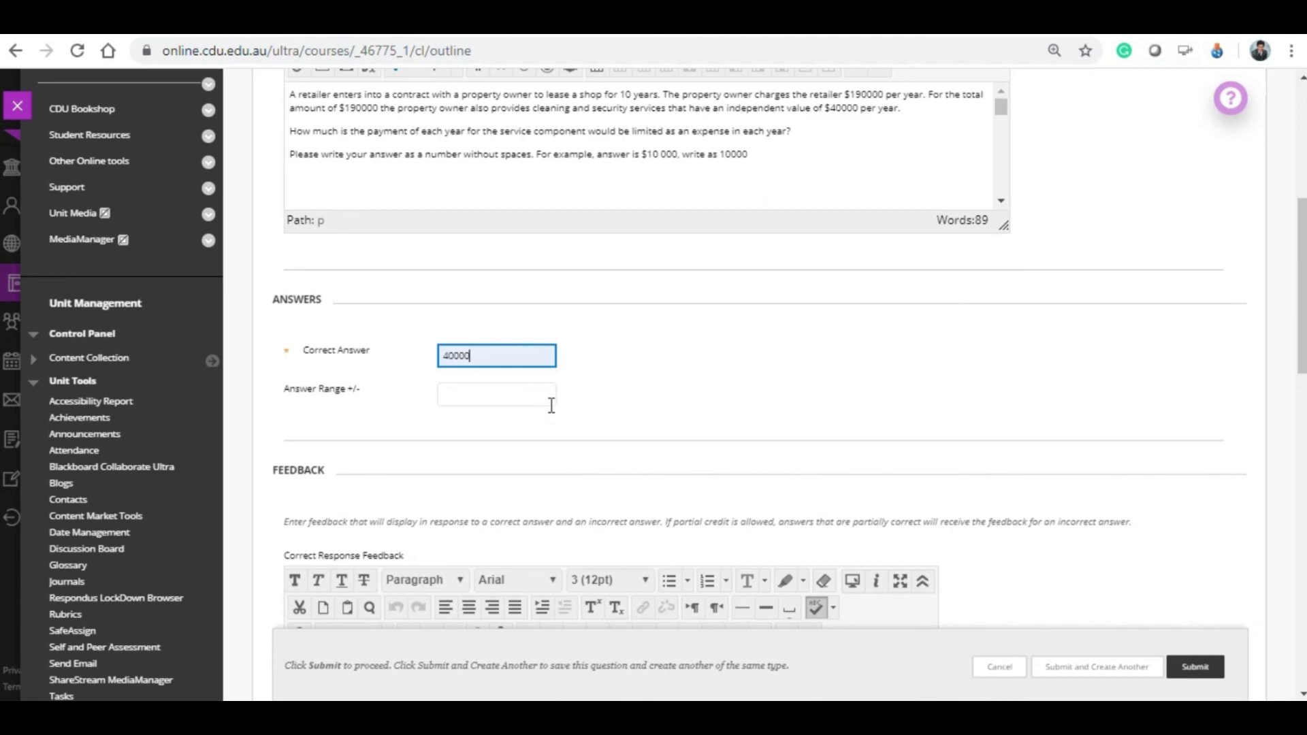
left_click(1191, 668)
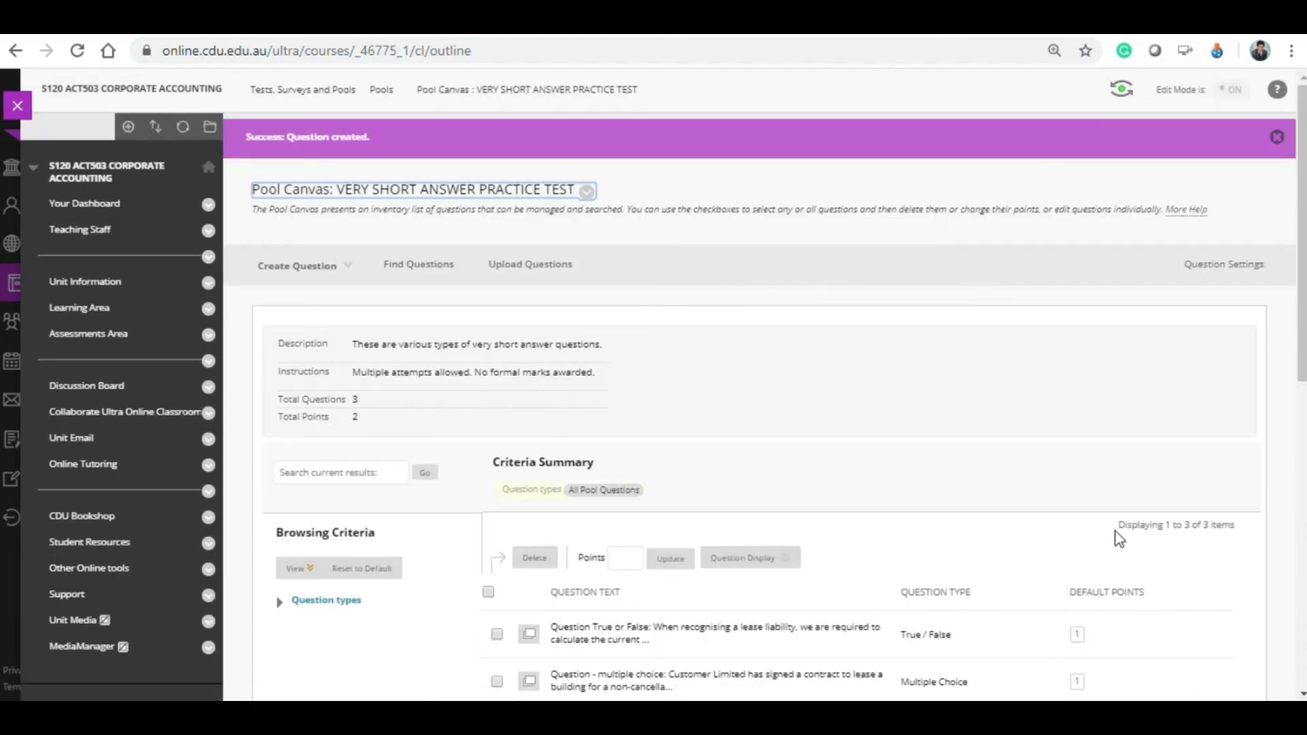
Set the default points of the Calculated Numeric question to 1 and return to the list of pools.
scroll(1115, 530, "down", 4)
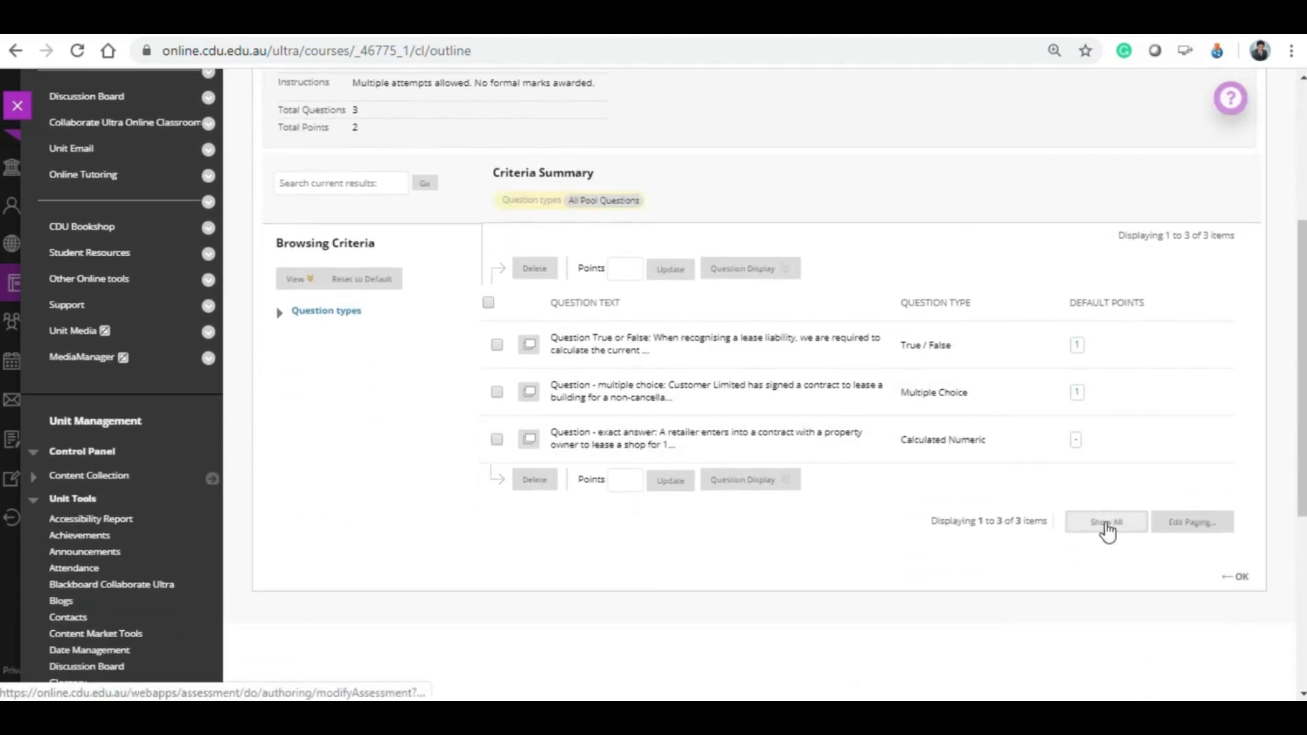
left_click(1077, 439)
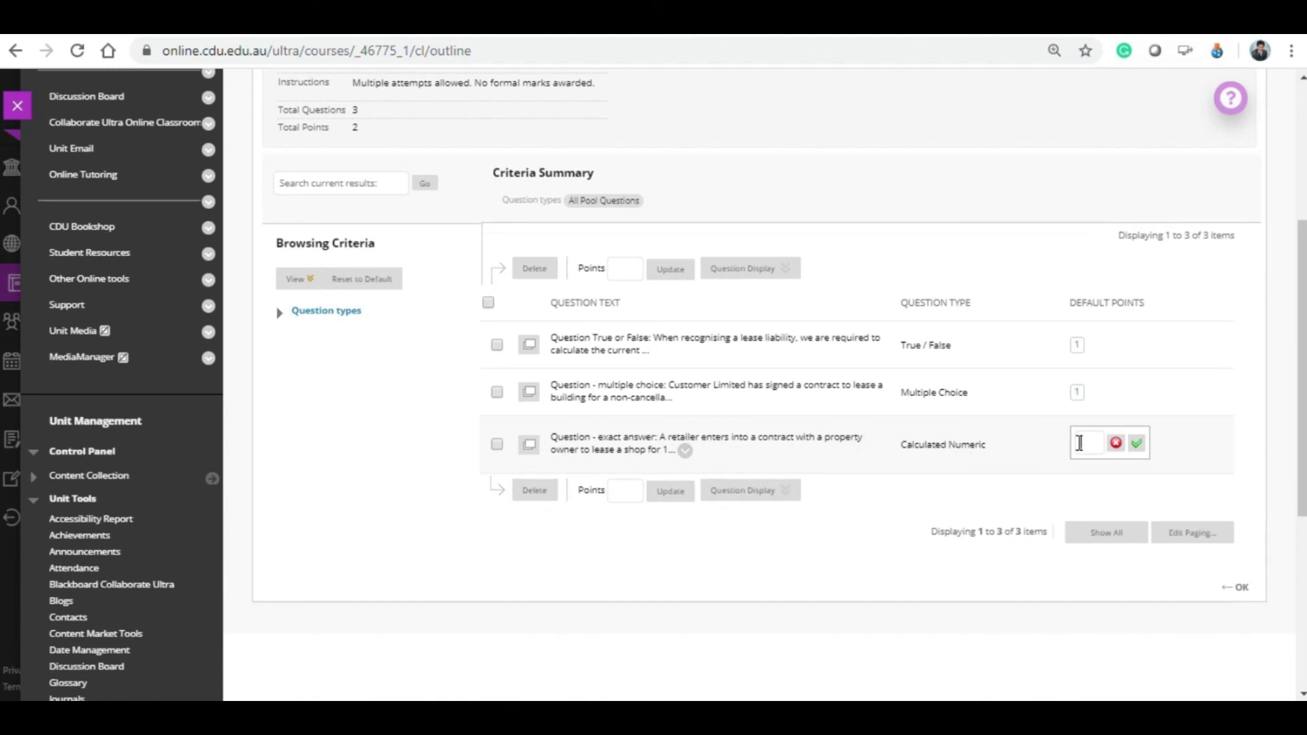
type("1")
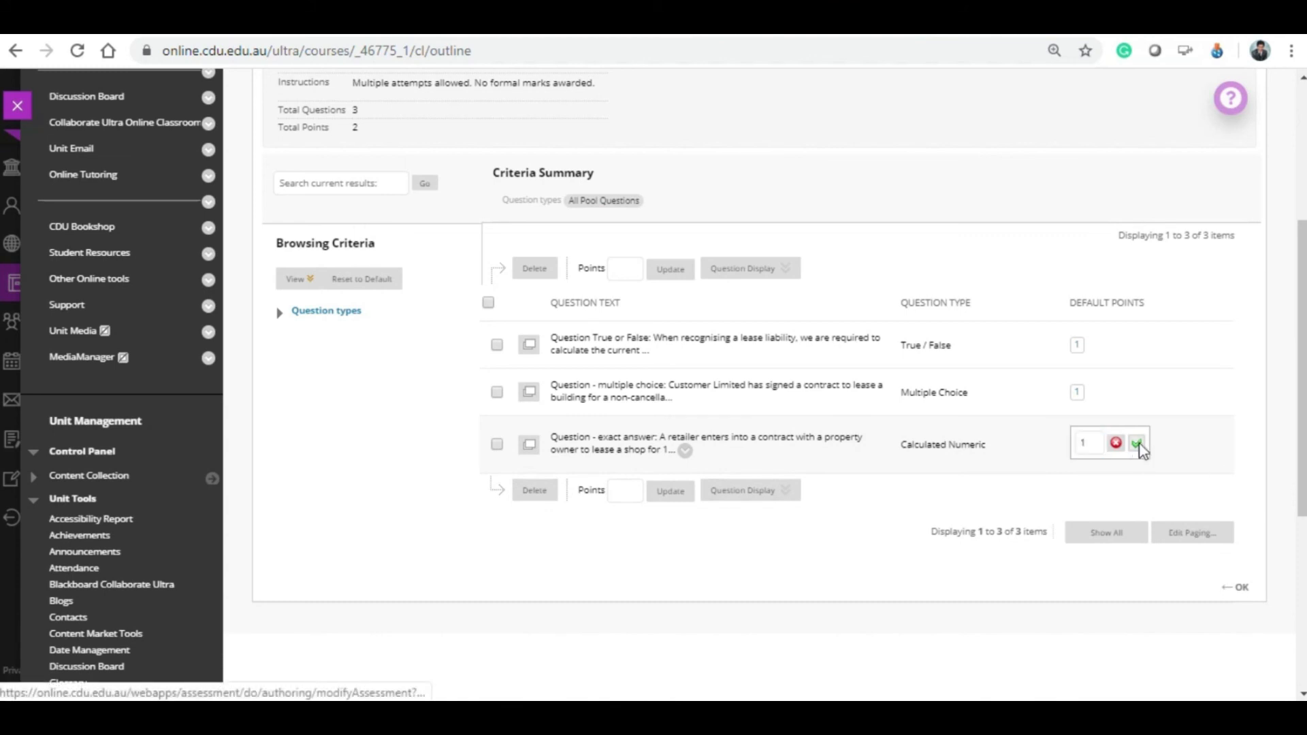
left_click(1136, 443)
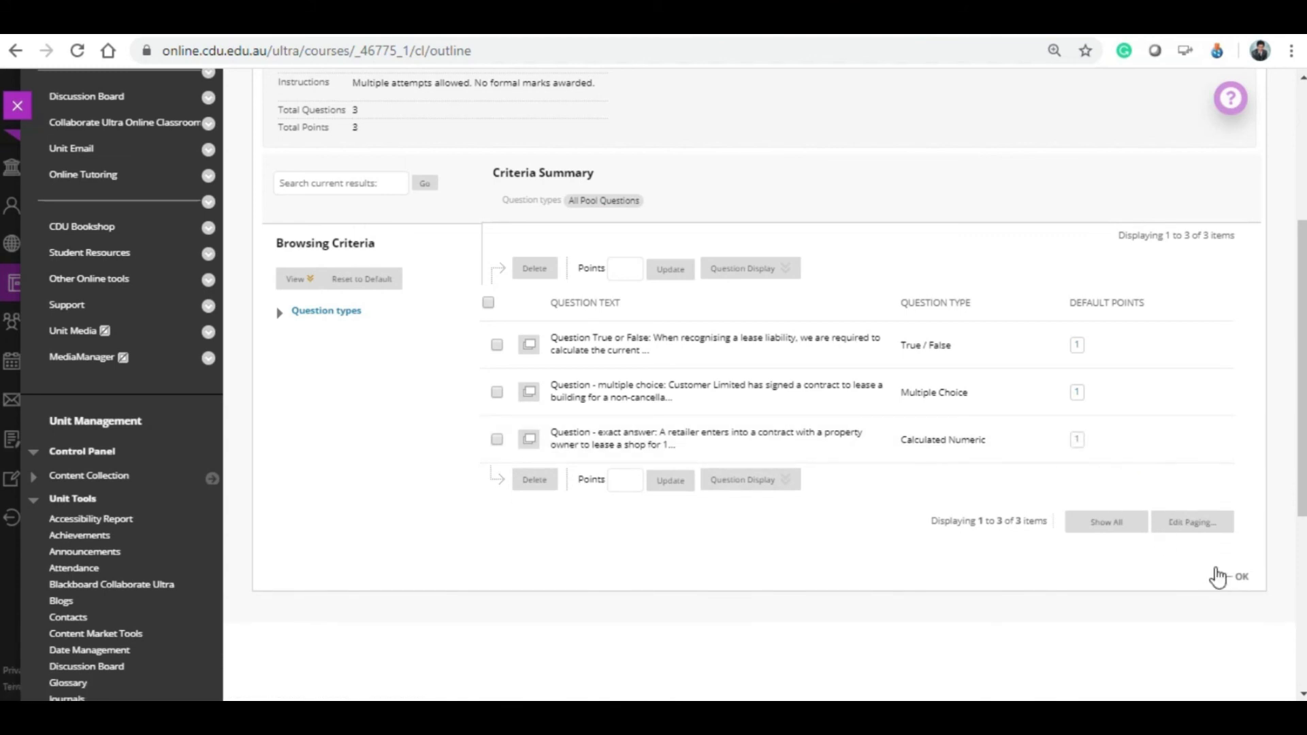
left_click(1239, 576)
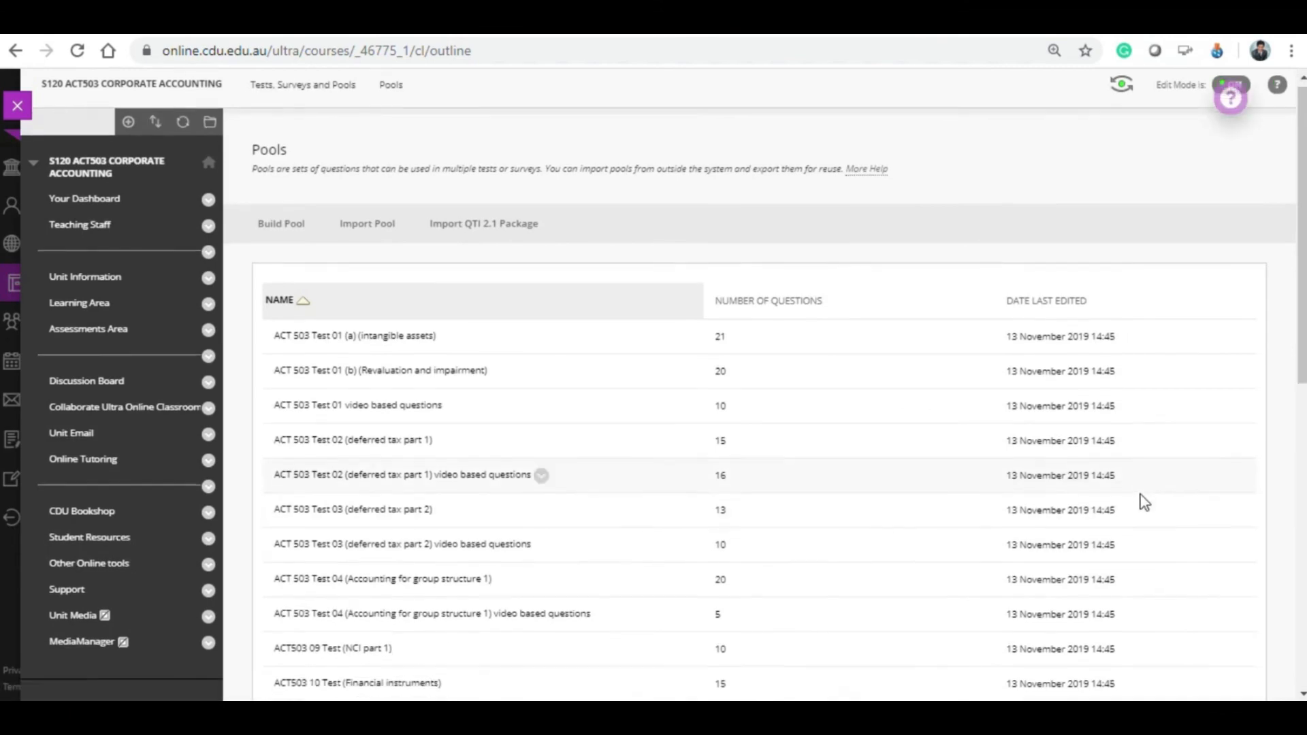
Open the PRACTICE TEST - SHORT ANSWER SET pool for editing, review its description, questions and points, and return to the list of pools.
scroll(1140, 502, "down", 5)
scroll(1142, 502, "down", 1)
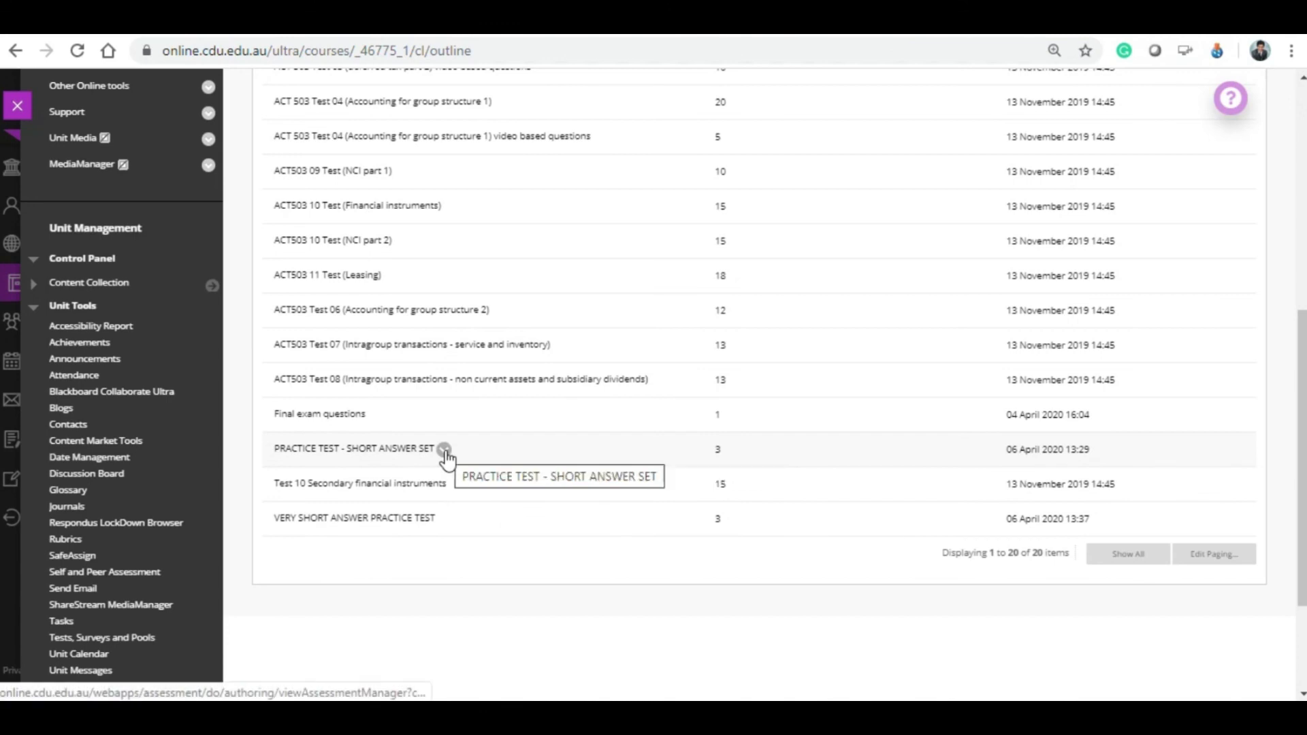
left_click(444, 451)
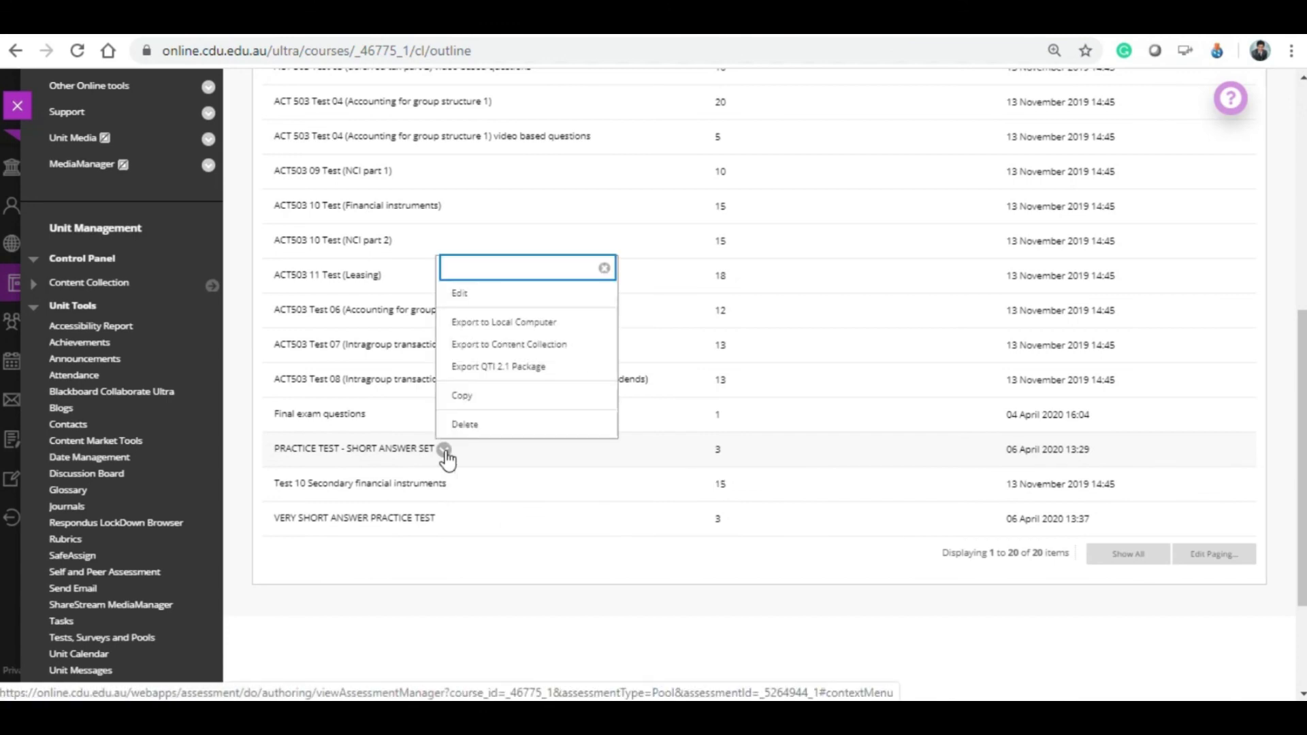
left_click(460, 294)
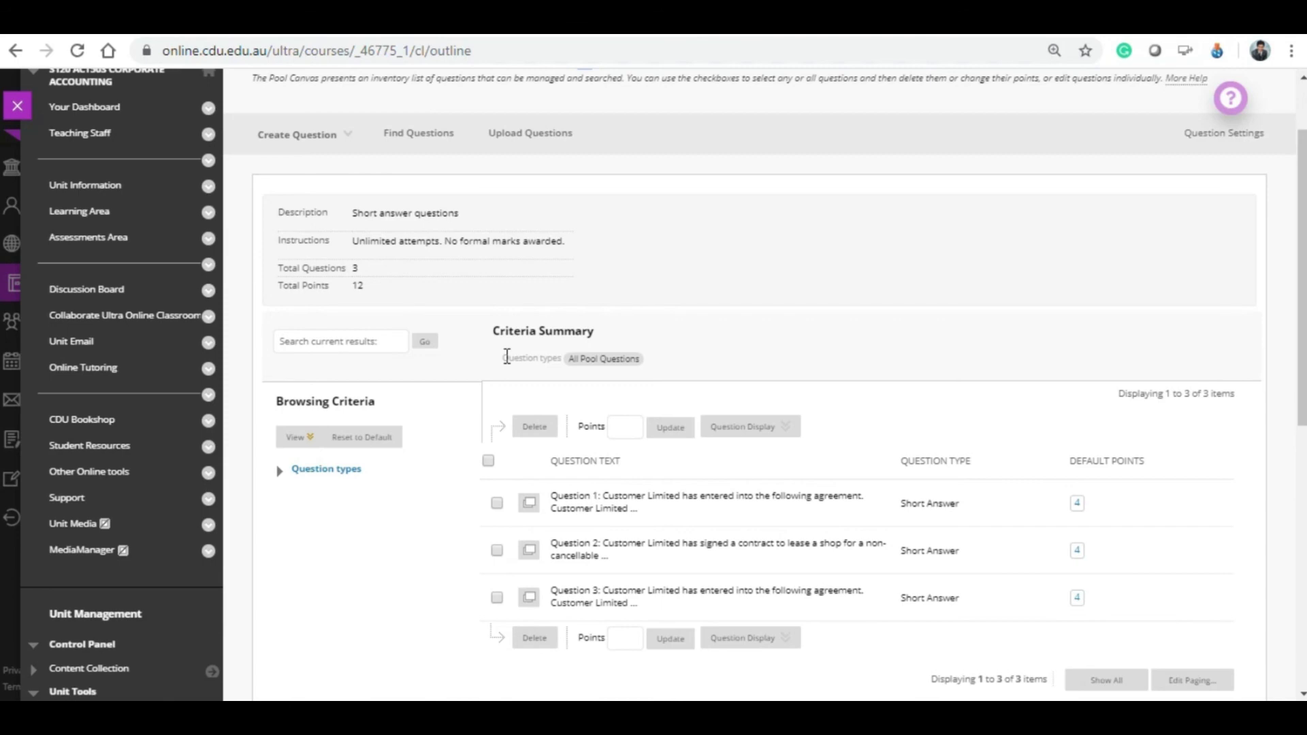
double_click(417, 215)
left_click(422, 223)
left_click_drag(417, 213, 467, 213)
double_click(417, 213)
scroll(558, 463, "down", 6)
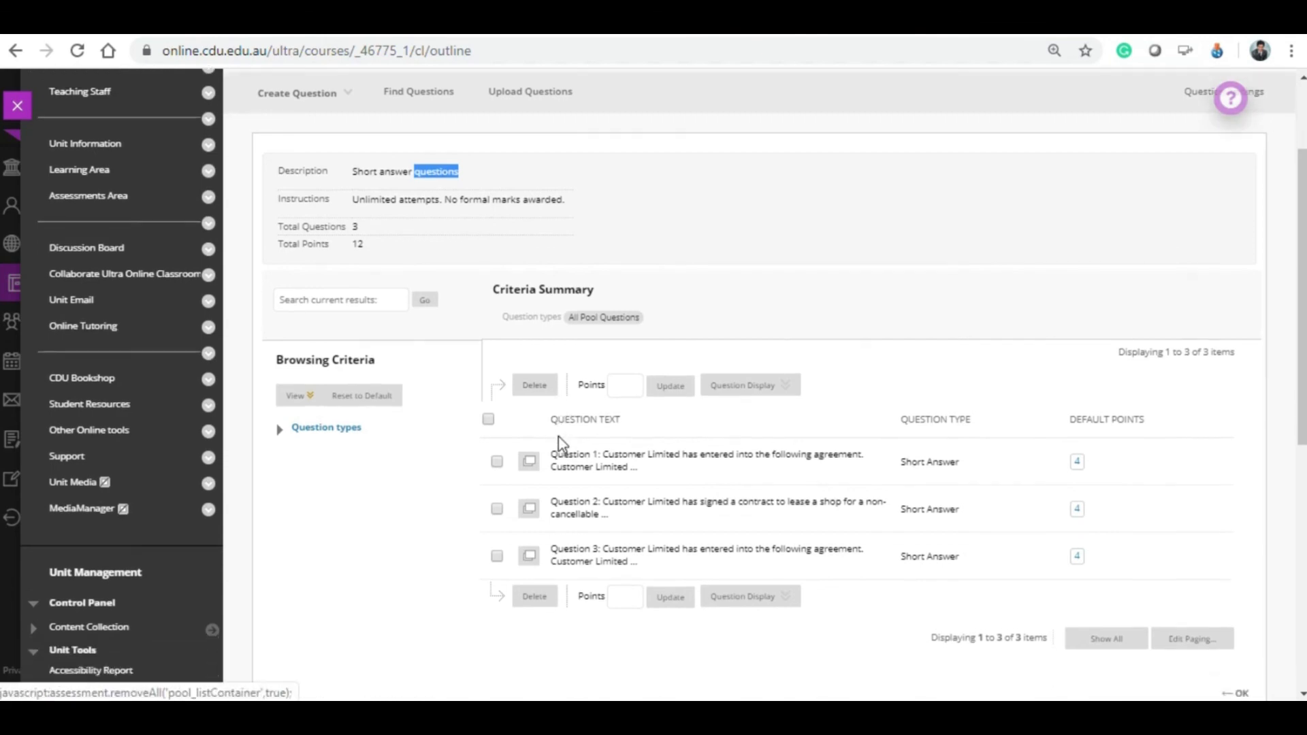
left_click(1228, 349)
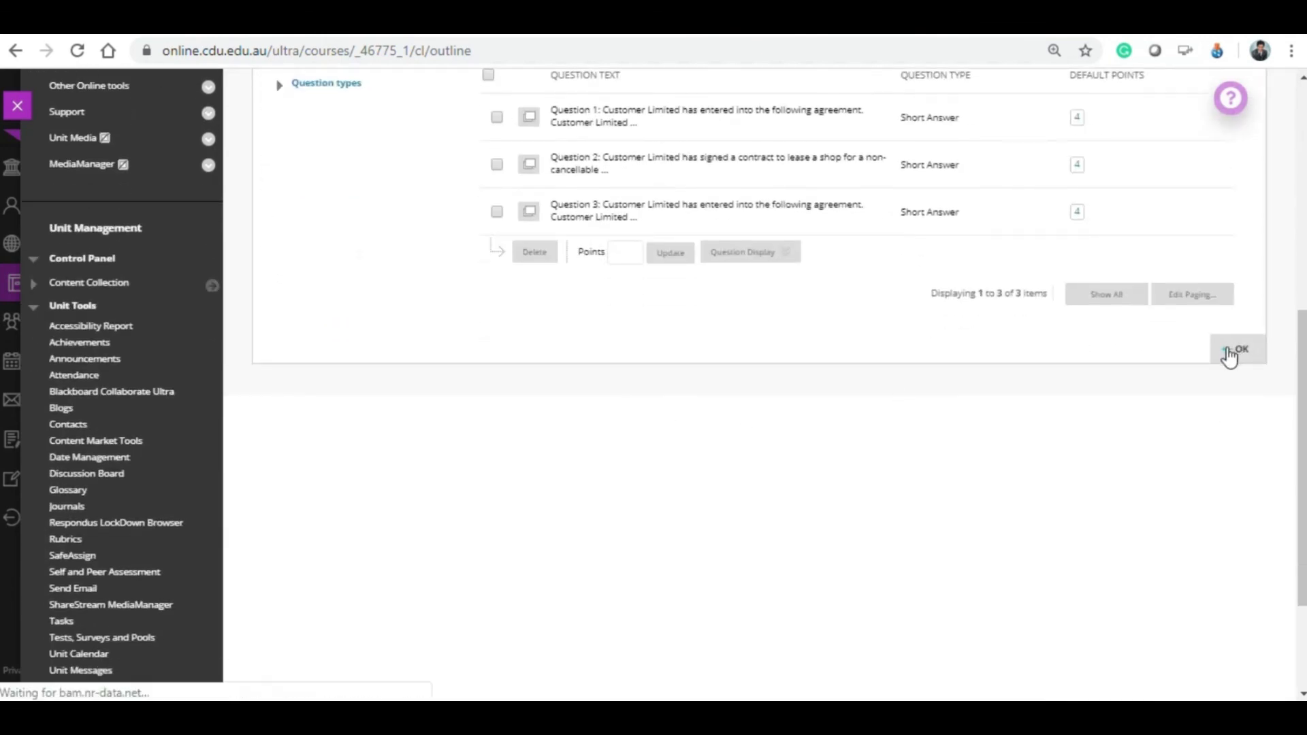
Open the VERY SHORT ANSWER PRACTICE TEST pool for editing, review its questions and points, and go back to both practice pools in the list.
scroll(816, 408, "down", 3)
scroll(797, 412, "down", 4)
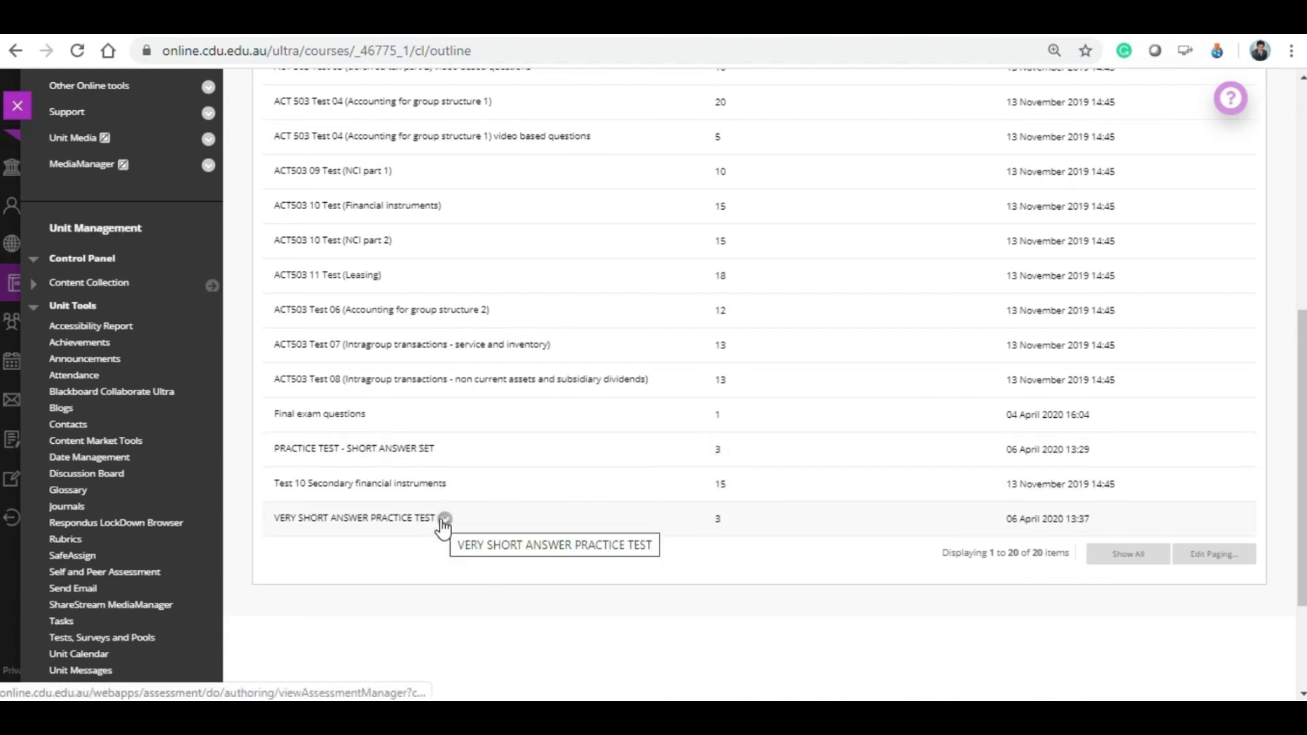
left_click(444, 520)
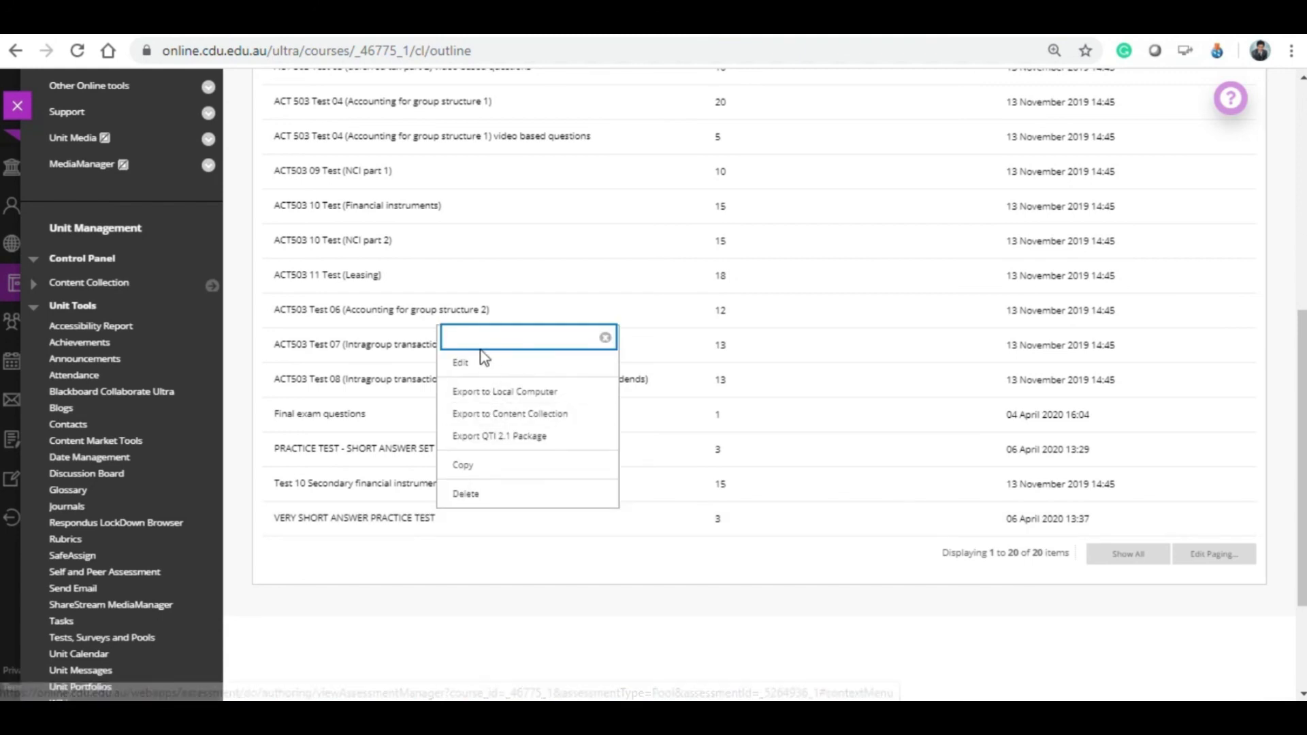
left_click(475, 369)
scroll(502, 388, "down", 5)
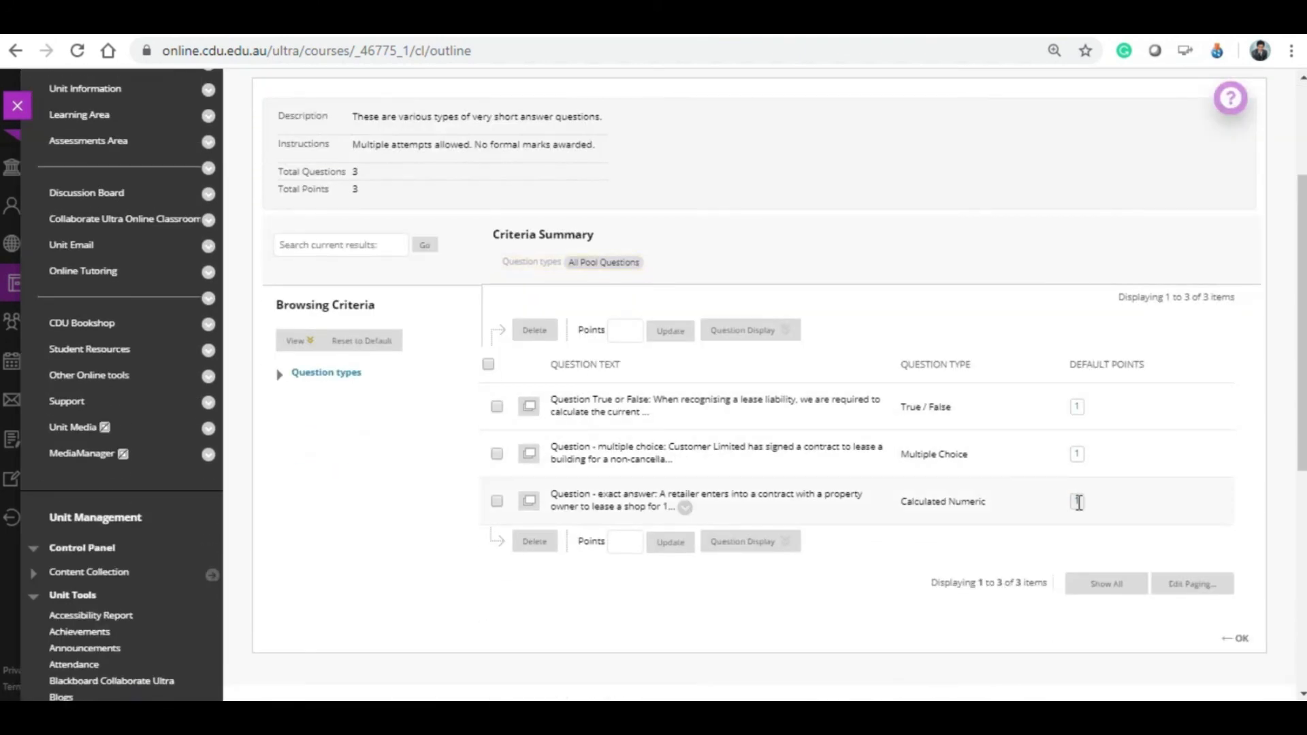
scroll(957, 408, "up", 3)
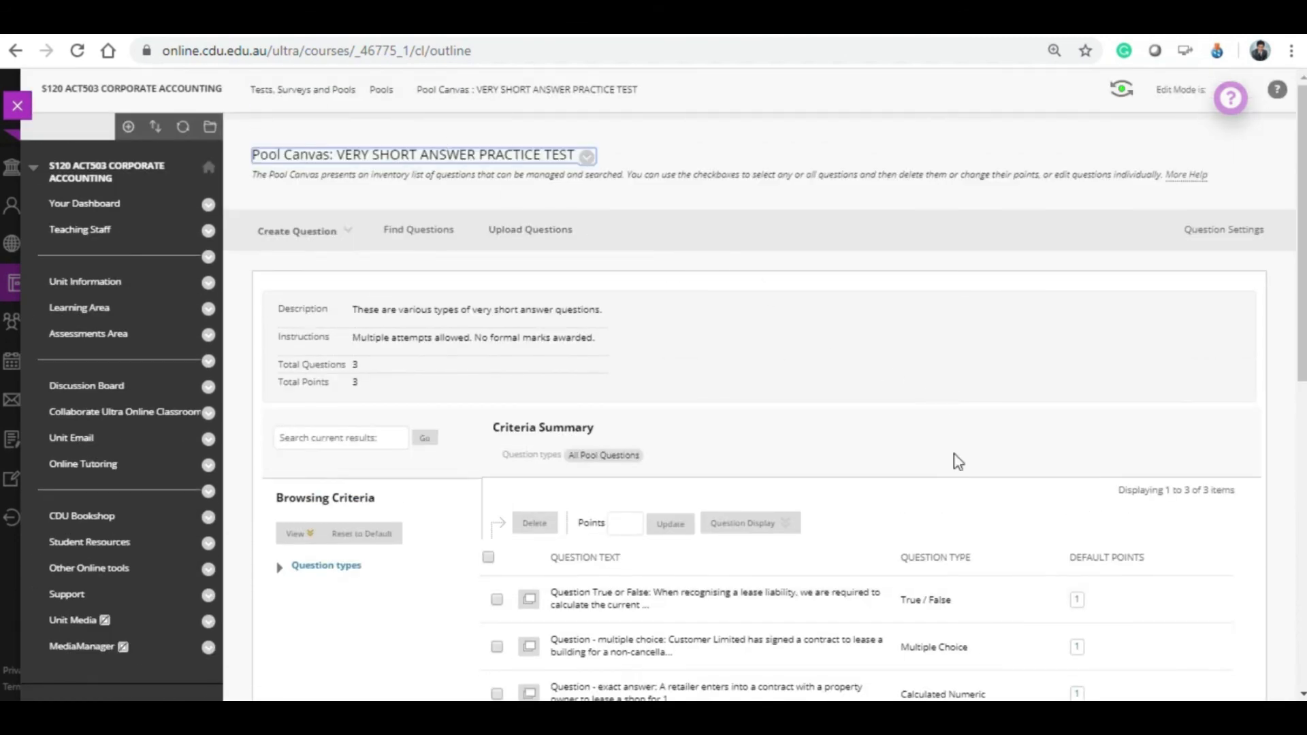
scroll(1246, 579, "down", 5)
left_click(1243, 355)
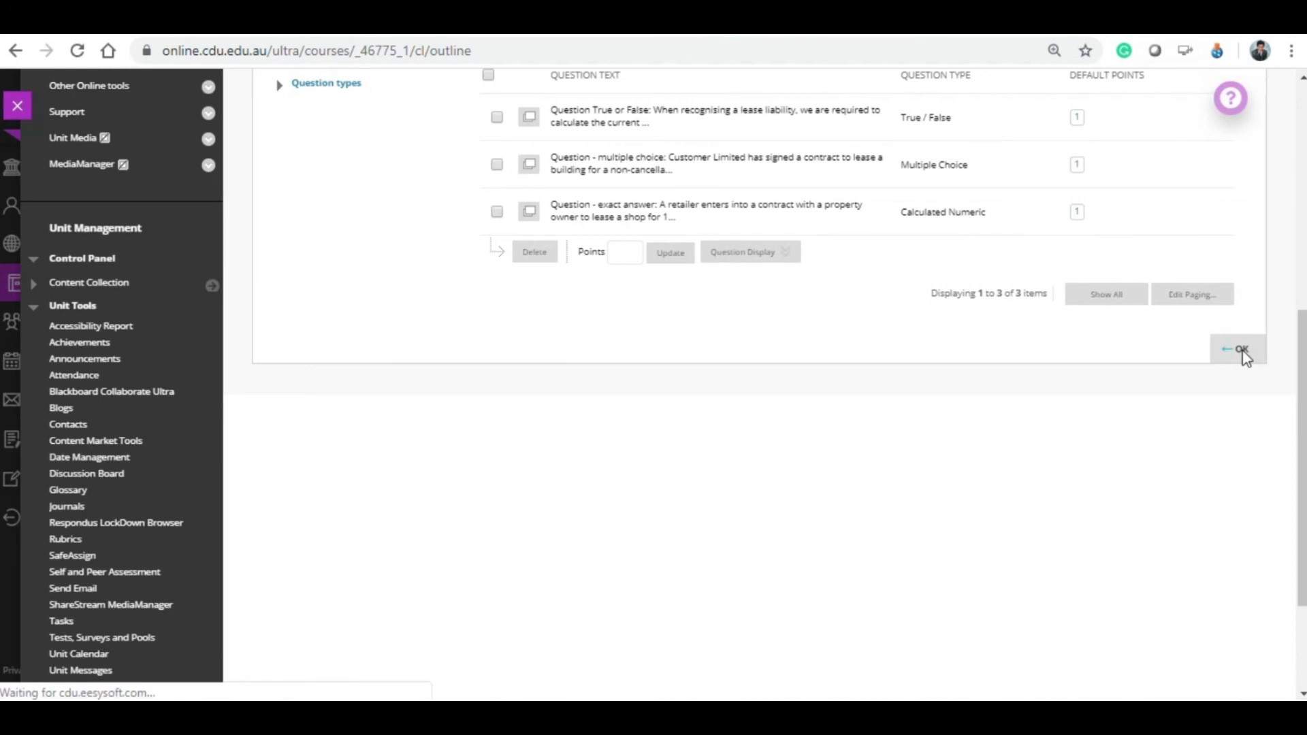
scroll(1153, 387, "down", 4)
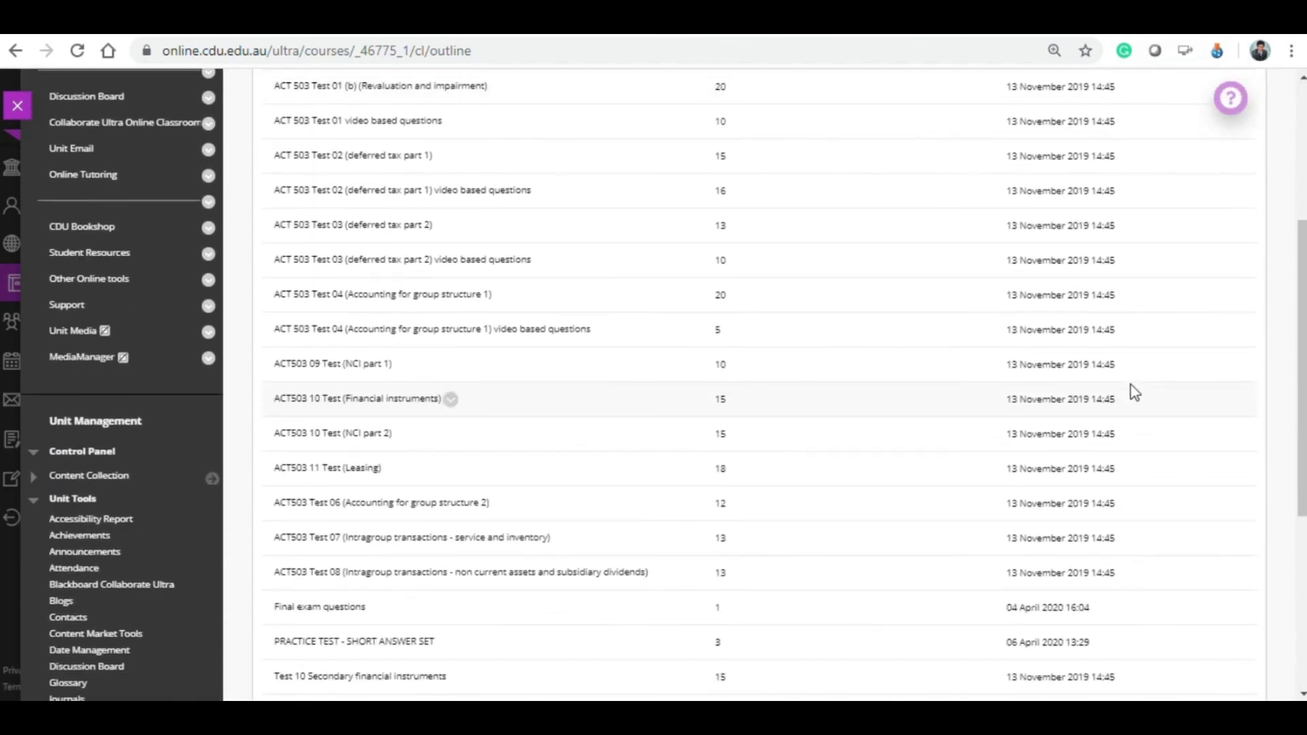
scroll(1133, 391, "down", 2)
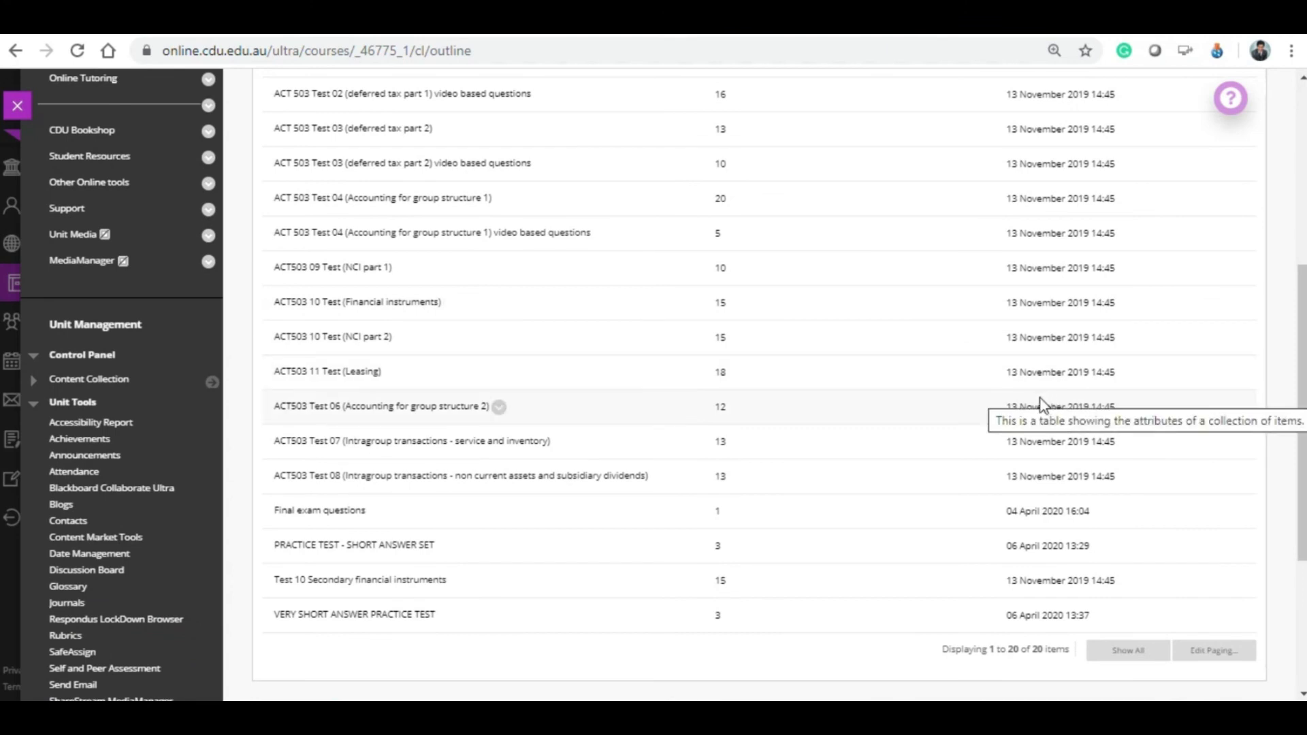
scroll(779, 562, "down", 3)
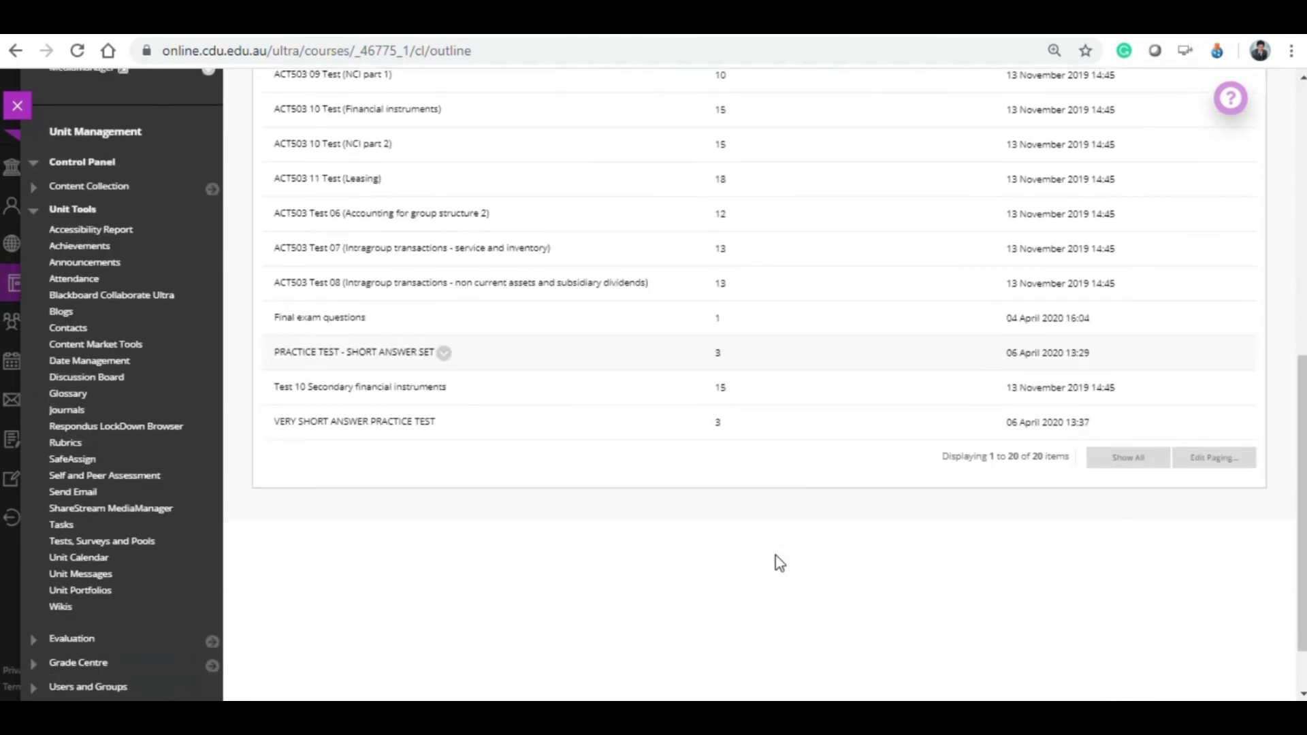